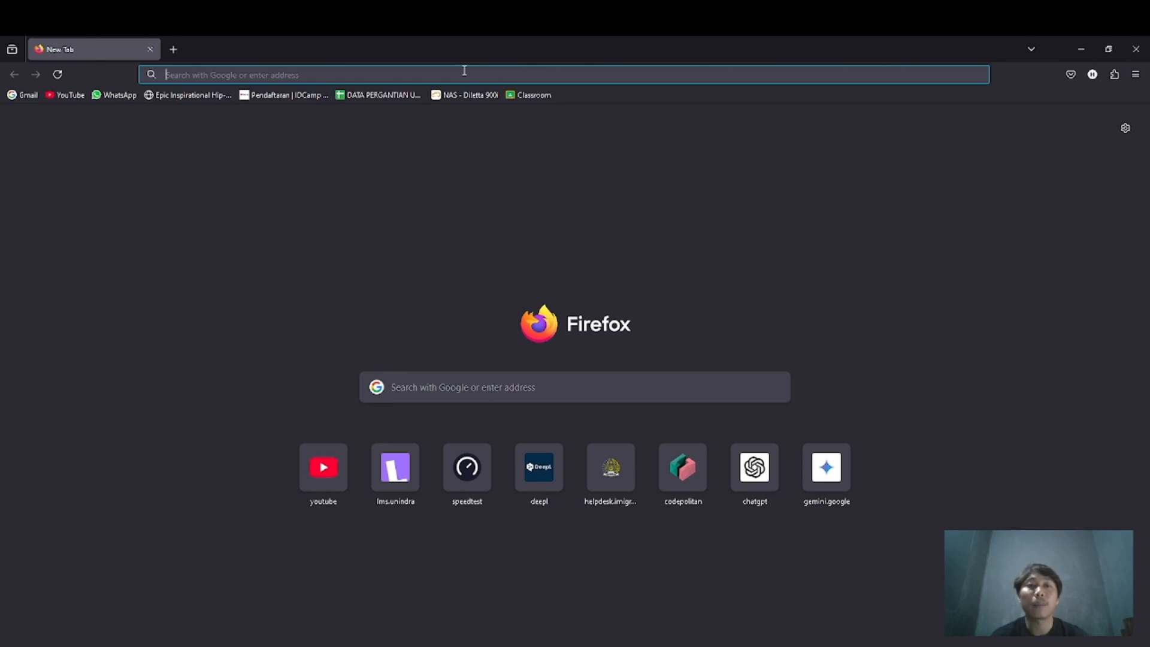
Search the web for "download virtualbox" and open Oracle's VM VirtualBox downloads page
{"action": "type", "text": "download"}
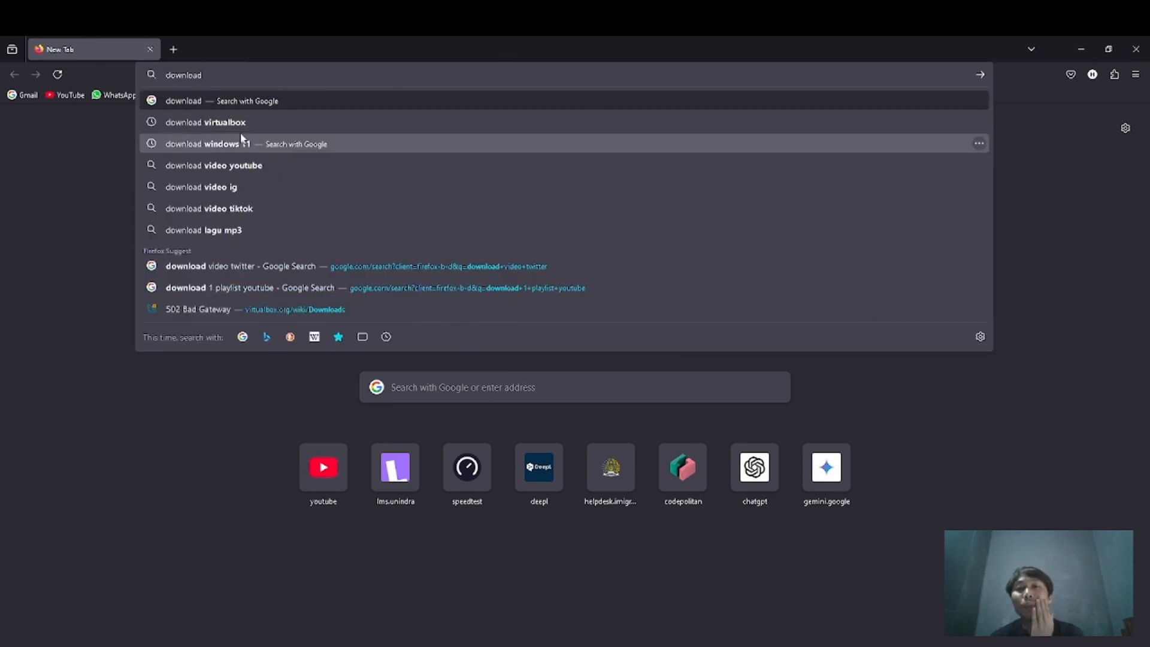
{"action": "left_click", "coordinate": [246, 120]}
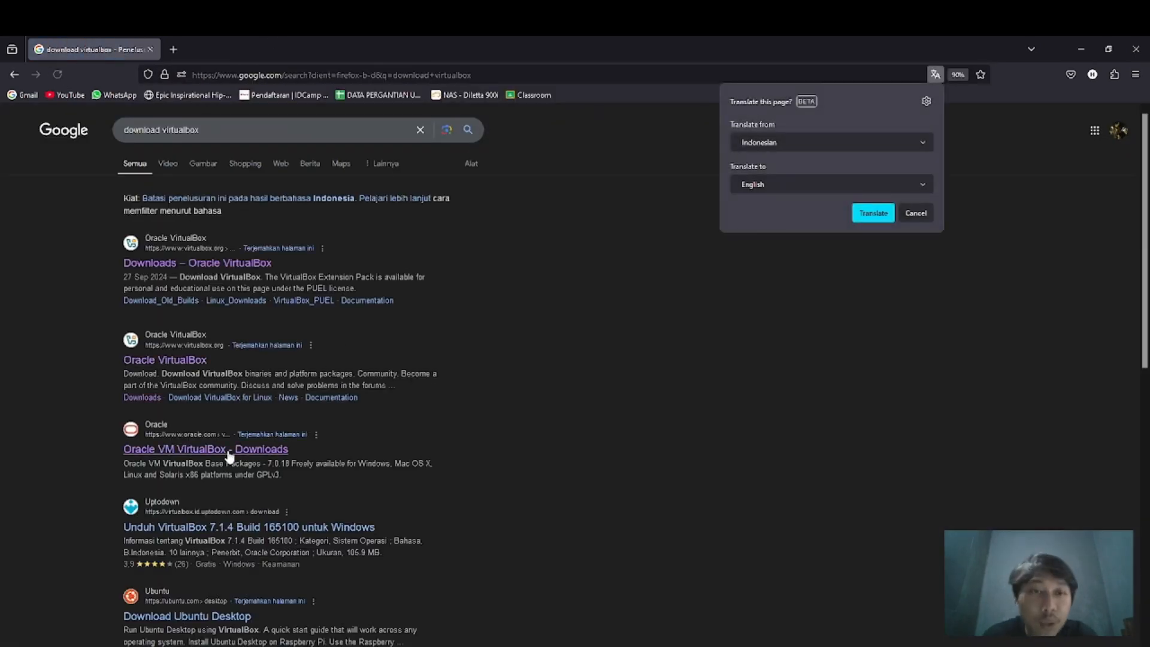
{"action": "left_click", "coordinate": [228, 452]}
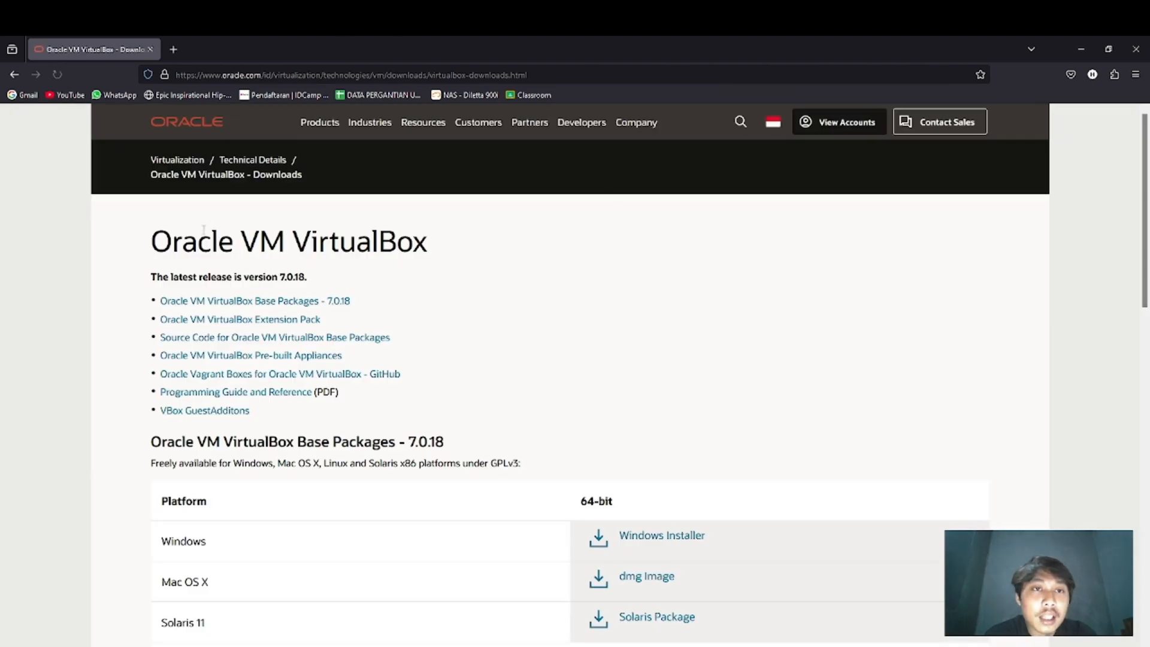
Start downloading the Windows Installer from the VirtualBox 7.0.18 base packages, and pause that download
{"action": "scroll", "coordinate": [180, 477], "scroll_direction": "down", "scroll_amount": 1}
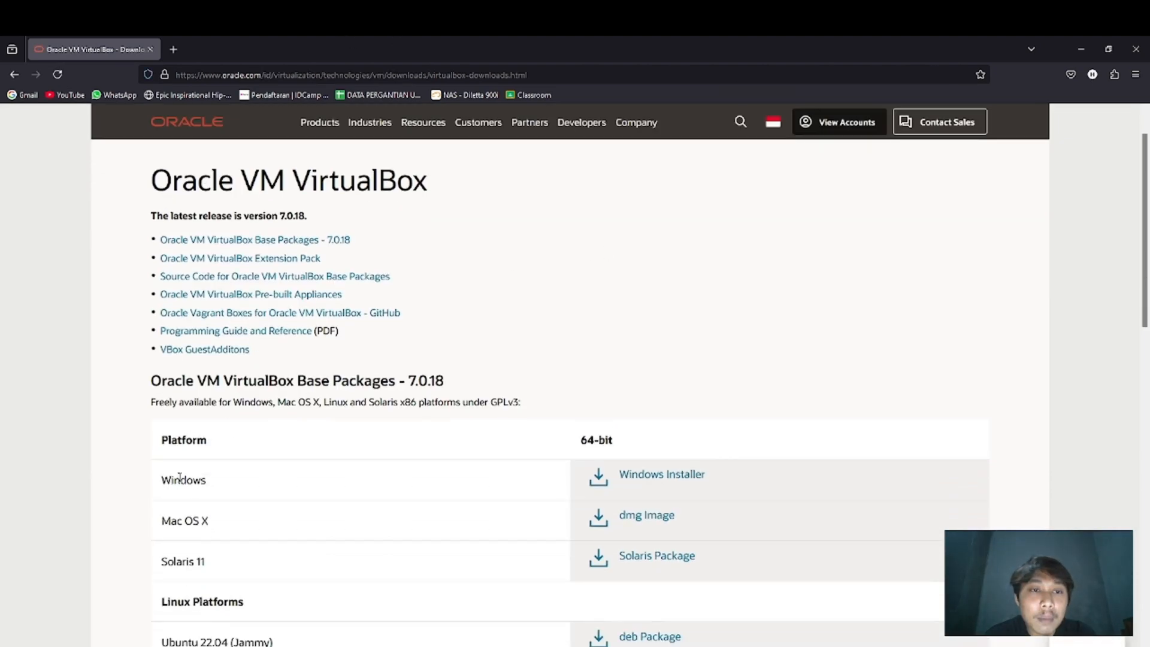
{"action": "scroll", "coordinate": [212, 590], "scroll_direction": "down", "scroll_amount": 1}
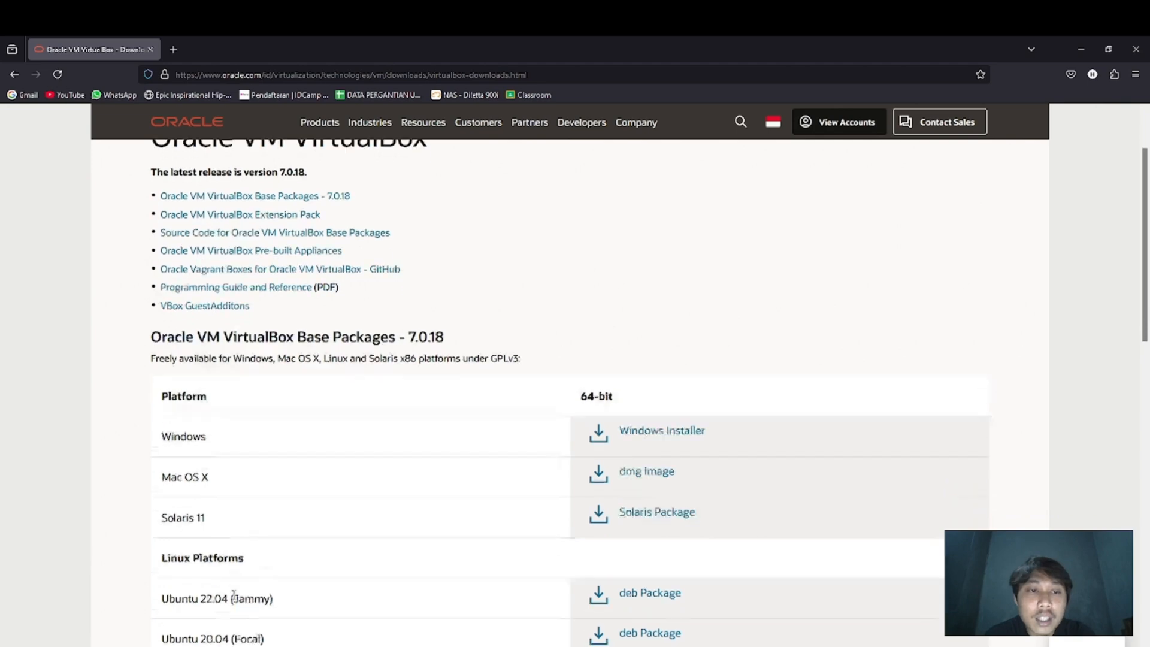
{"action": "scroll", "coordinate": [233, 595], "scroll_direction": "down", "scroll_amount": 14}
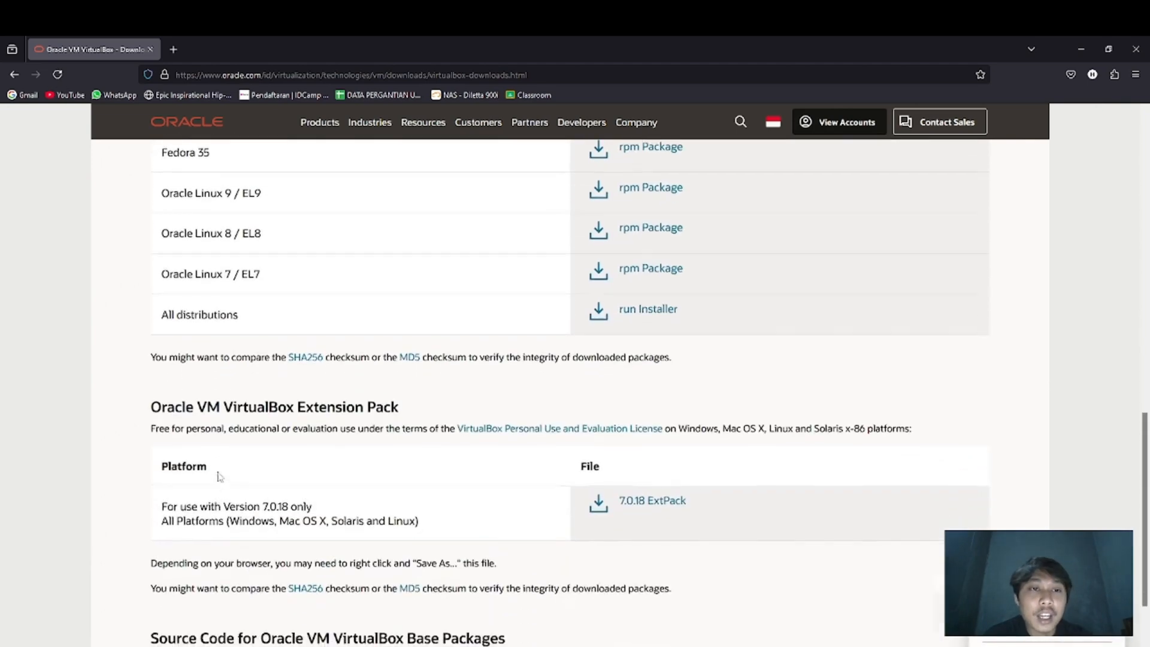
{"action": "scroll", "coordinate": [219, 476], "scroll_direction": "up", "scroll_amount": 15}
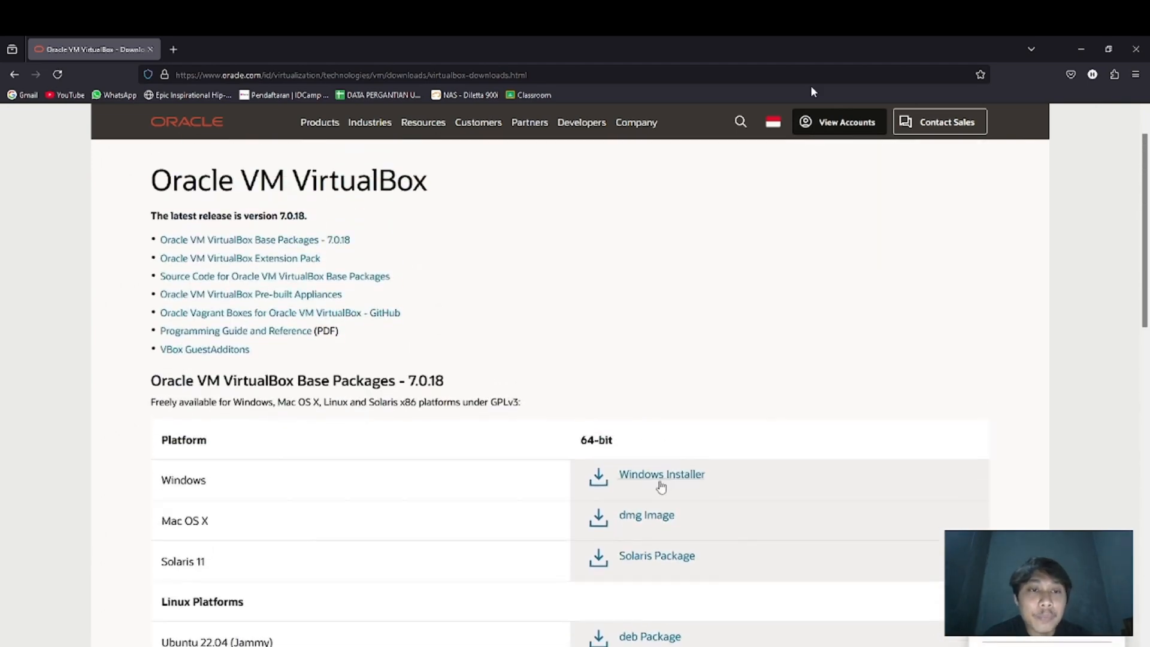
{"action": "left_click", "coordinate": [661, 480]}
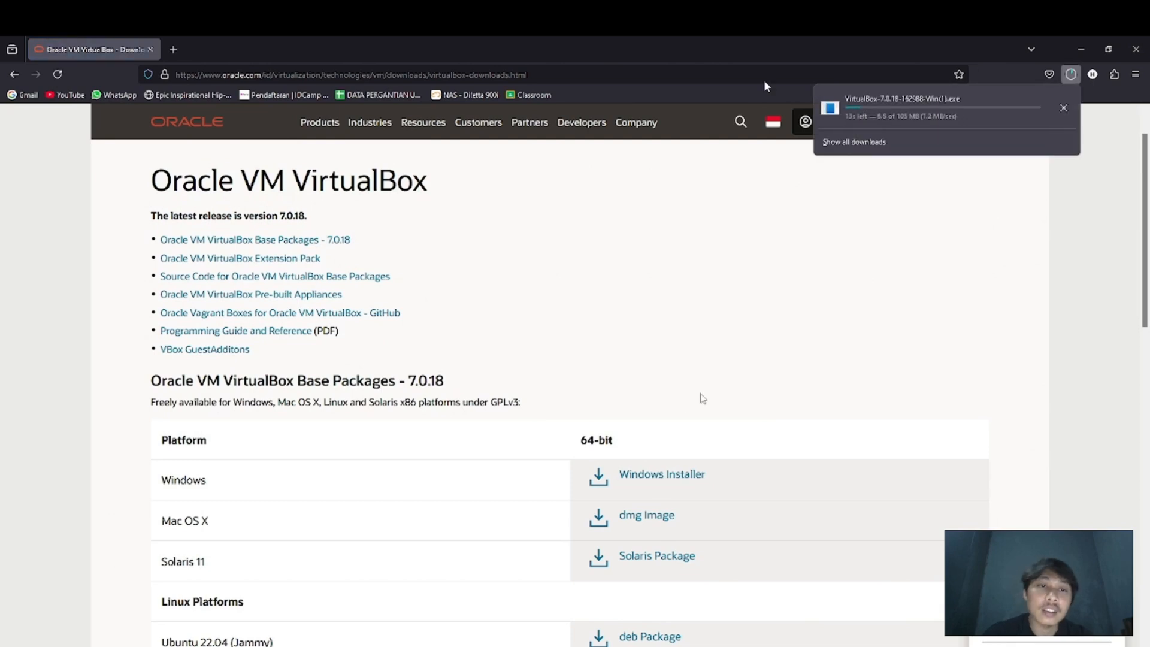
{"action": "right_click", "coordinate": [992, 113]}
{"action": "left_click", "coordinate": [1024, 122]}
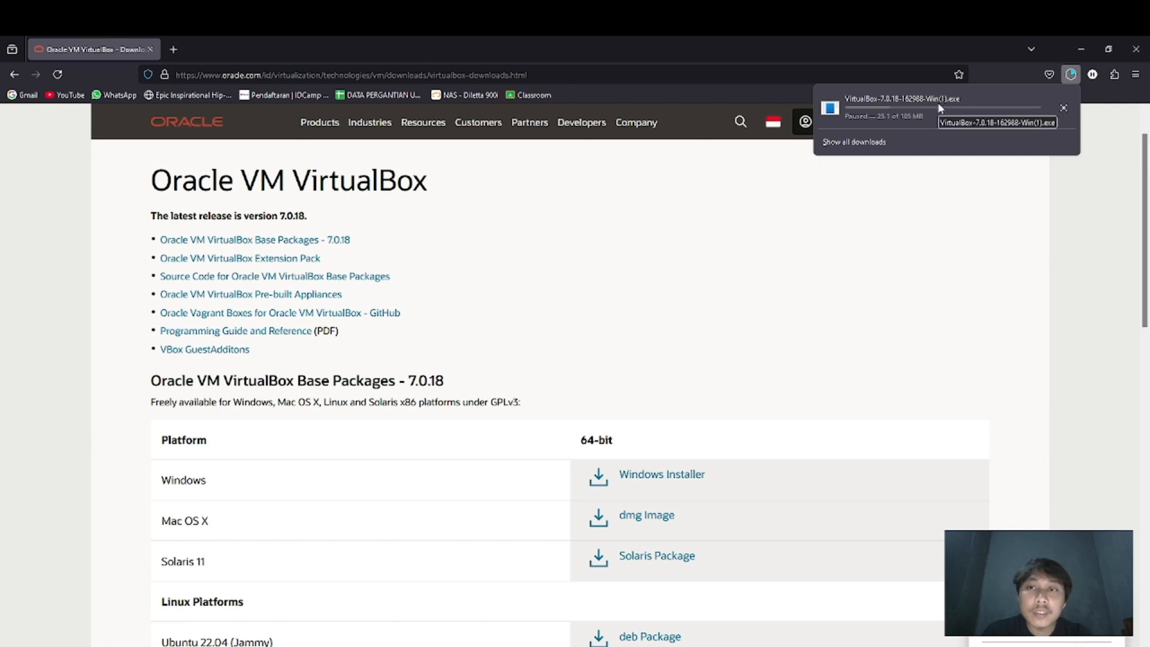
Switch to File Explorer, show the Downloads folder, and maximize its window
{"action": "key", "text": "super+e"}
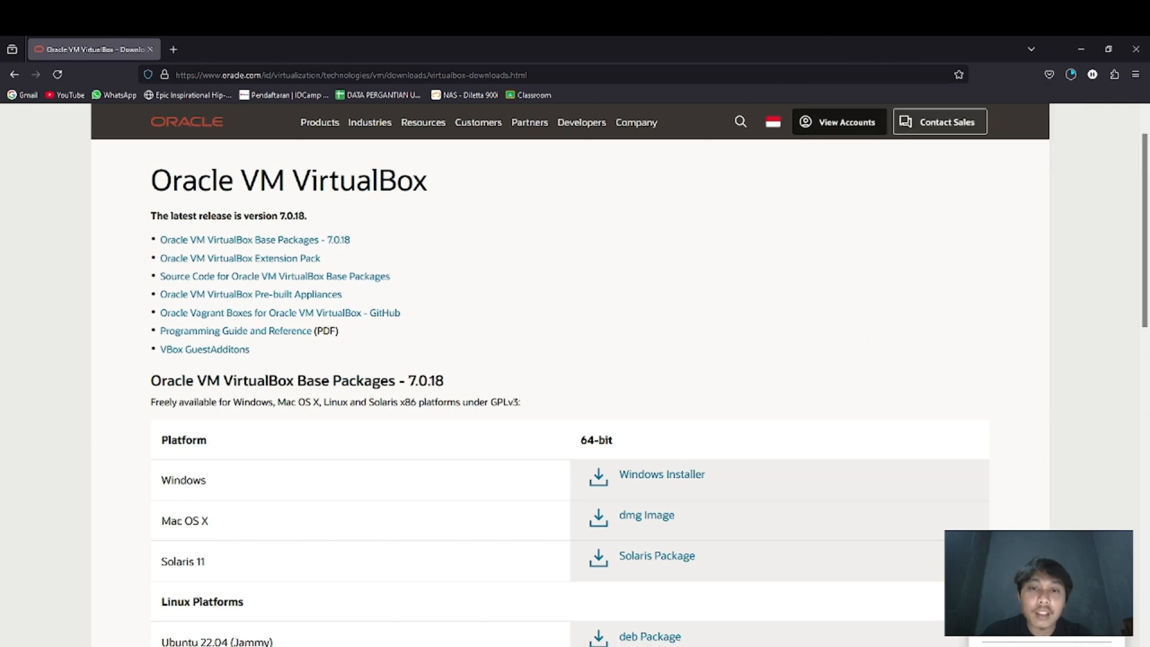
{"action": "left_click", "coordinate": [238, 345]}
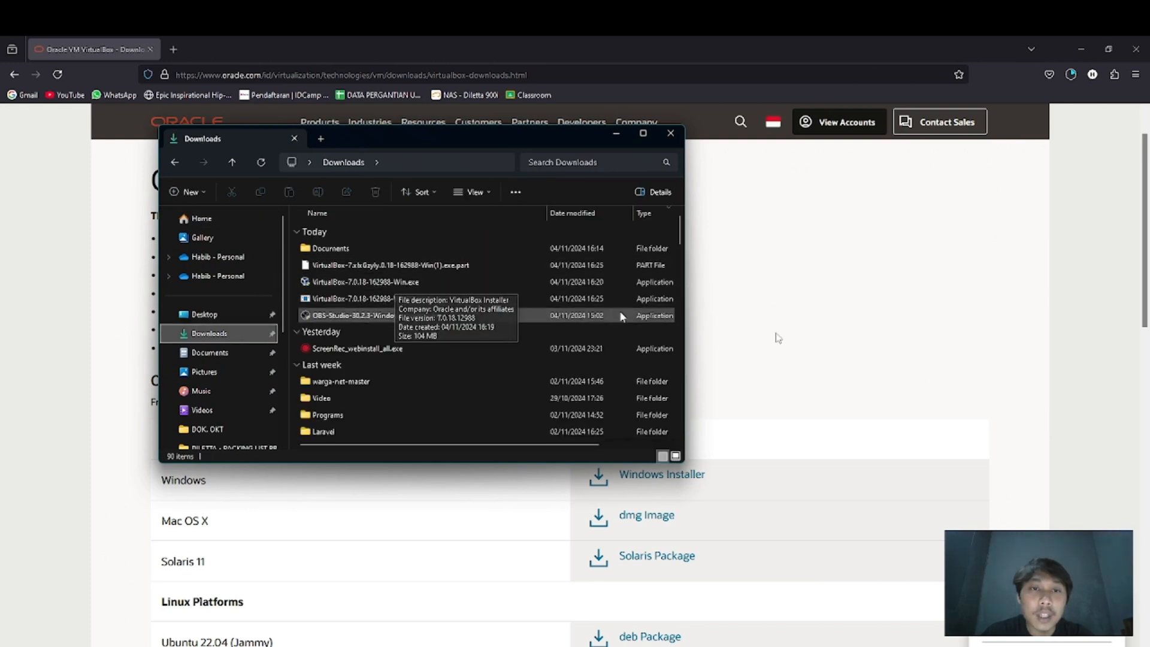
{"action": "left_click", "coordinate": [643, 133]}
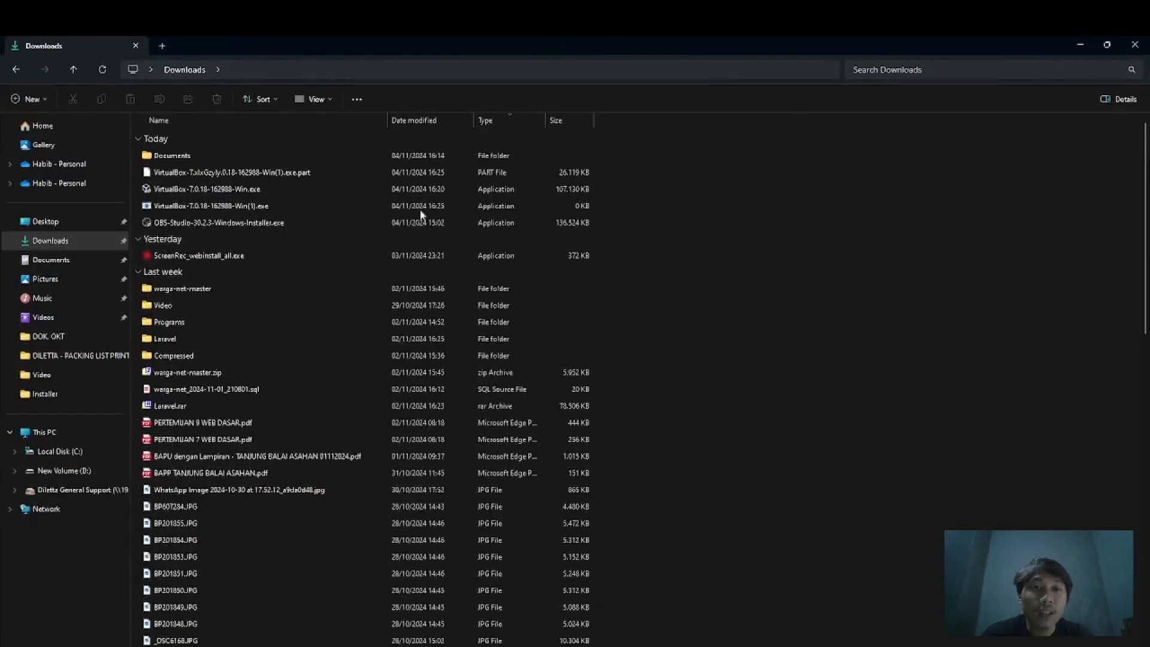
Run VirtualBox-7.0.18-162988-Win.exe from Downloads as administrator and minimize the folder window
{"action": "left_click", "coordinate": [226, 189]}
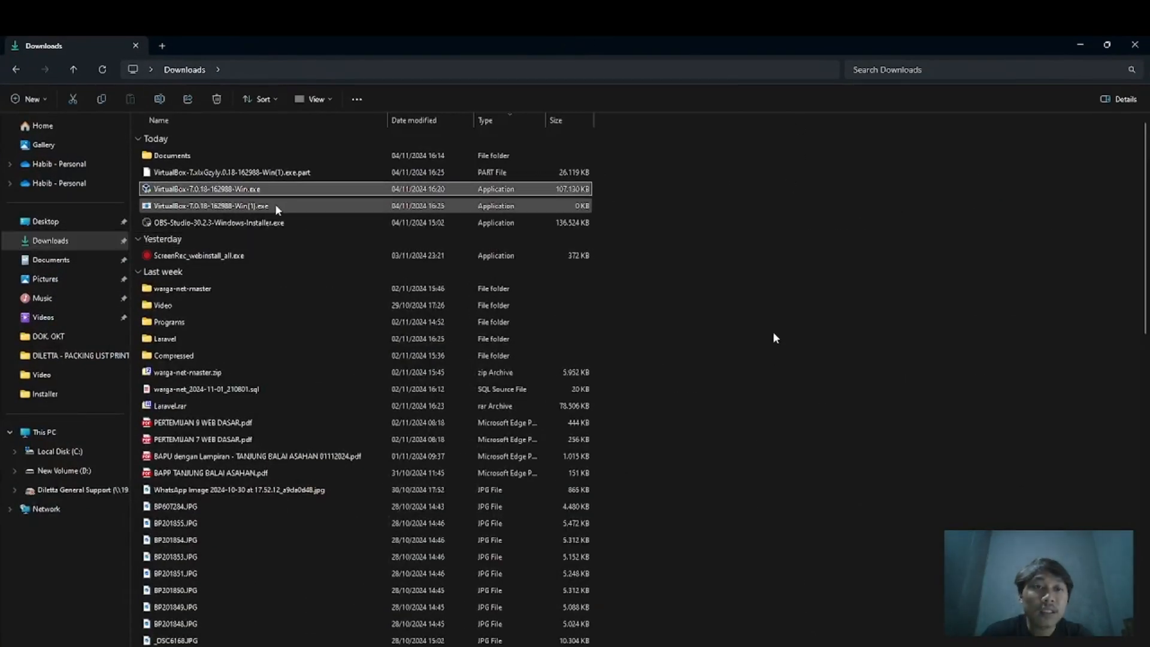
{"action": "left_click", "coordinate": [275, 204]}
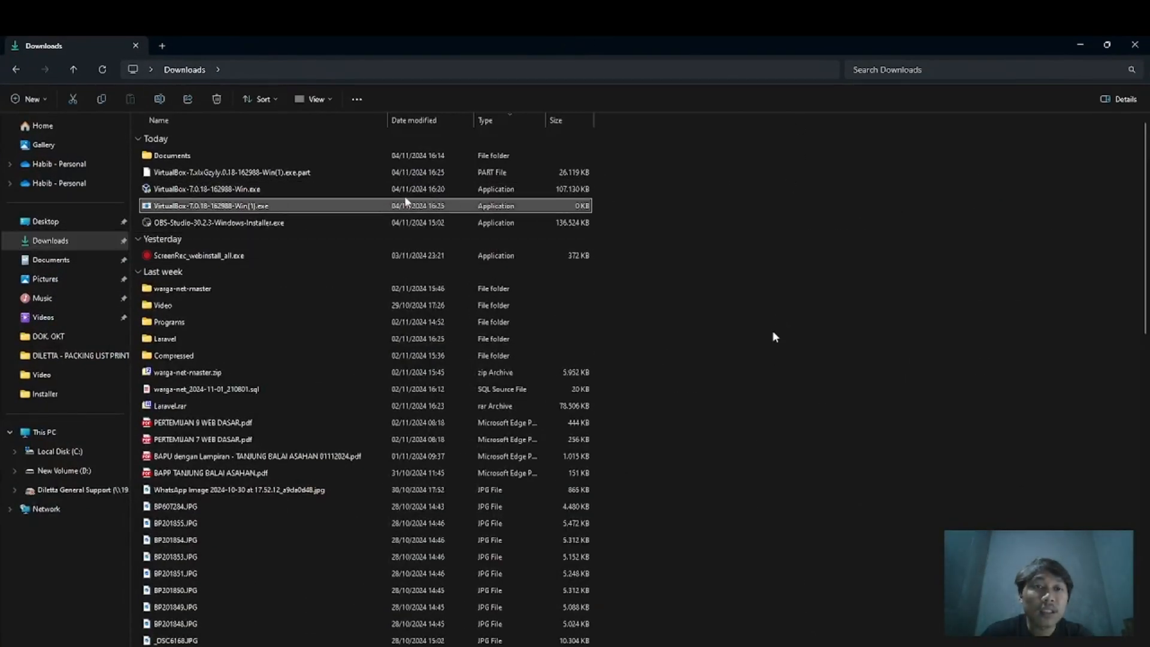
{"action": "left_click", "coordinate": [339, 174], "text": "ctrl"}
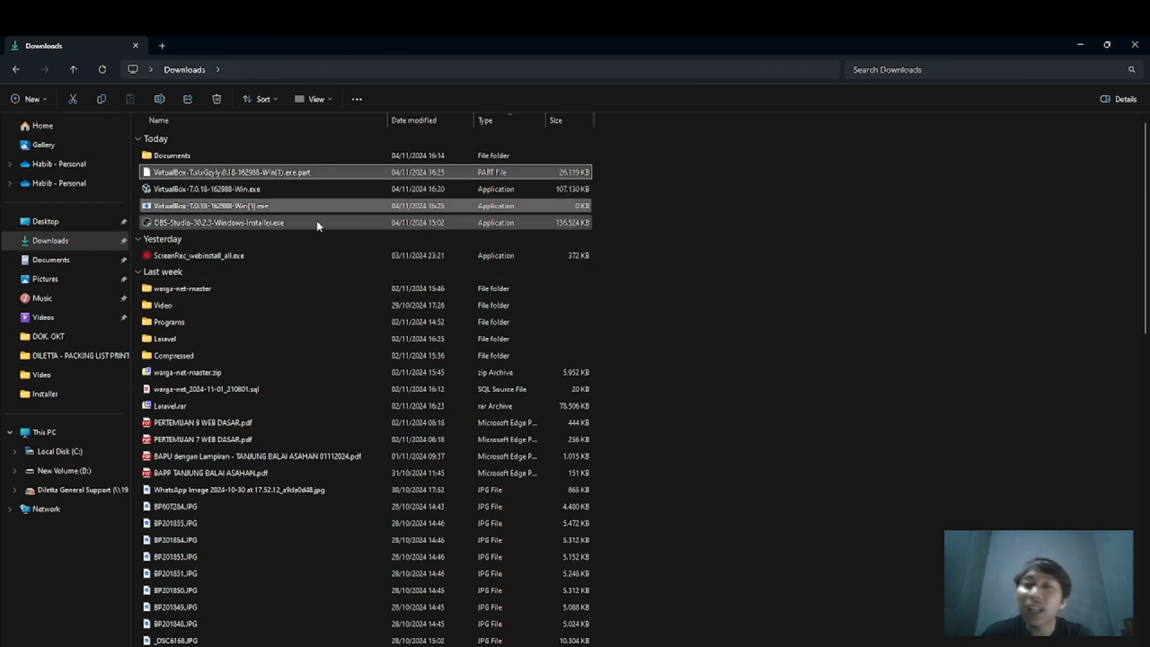
{"action": "left_click", "coordinate": [210, 189]}
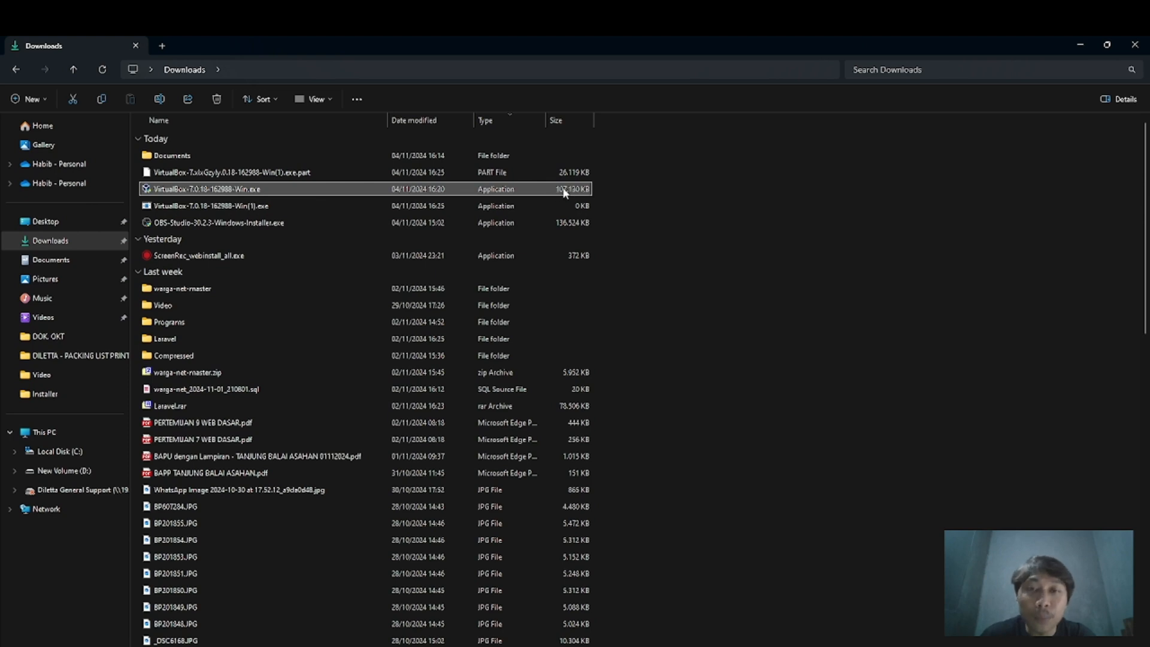
{"action": "right_click", "coordinate": [266, 188]}
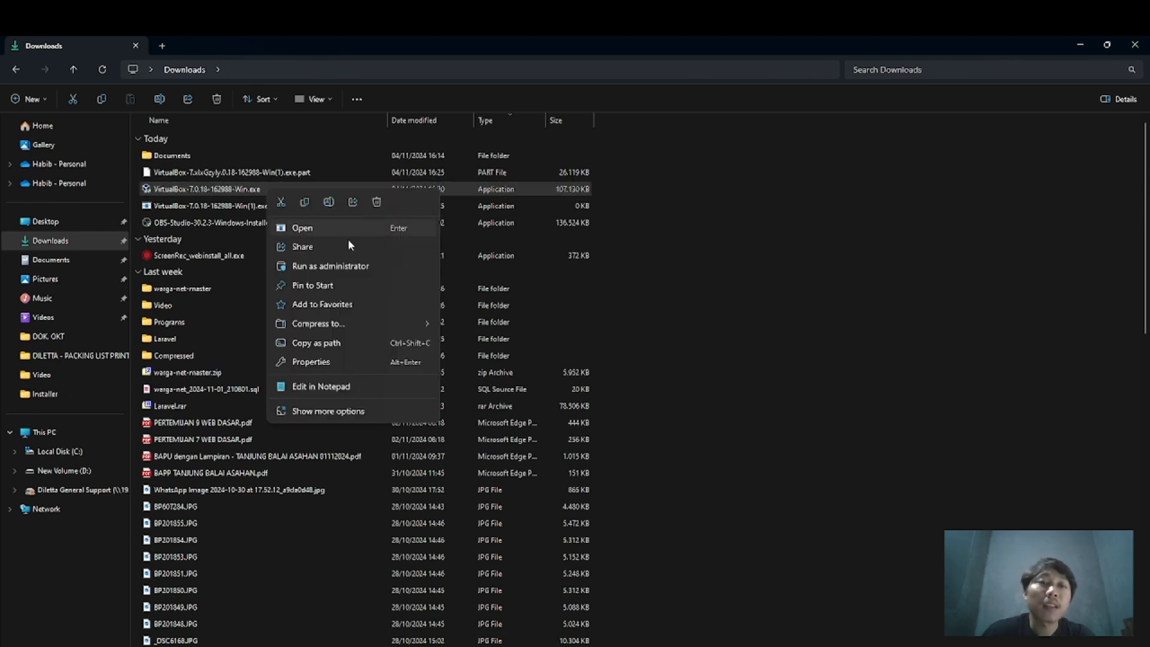
{"action": "left_click", "coordinate": [350, 268]}
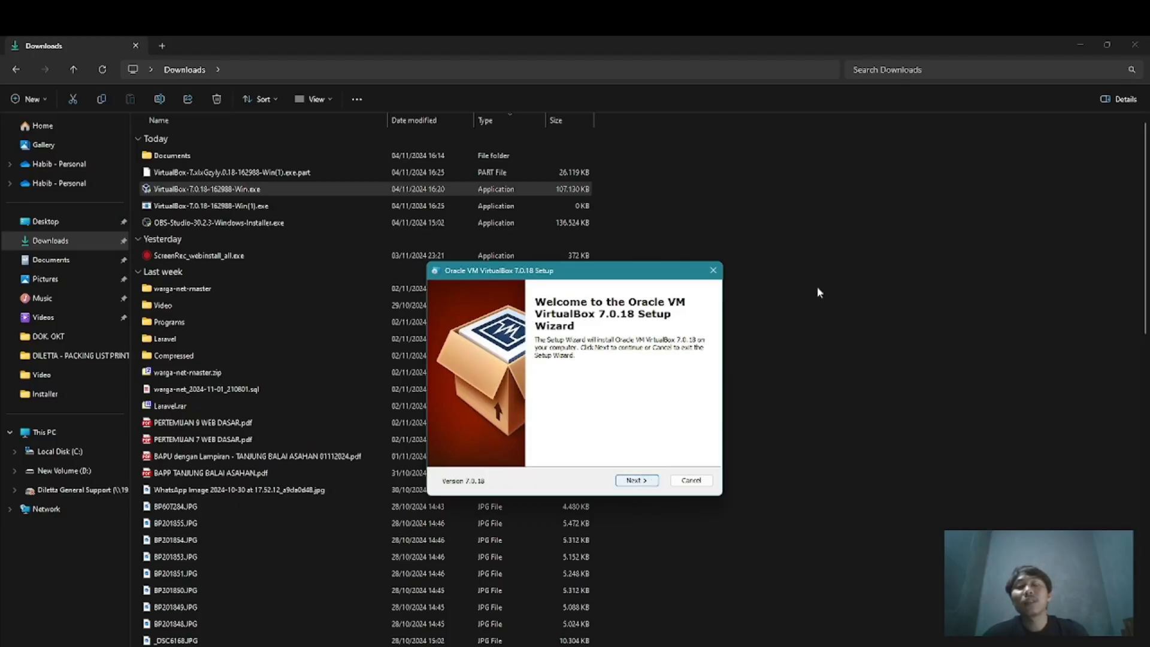
{"action": "left_click", "coordinate": [1072, 43]}
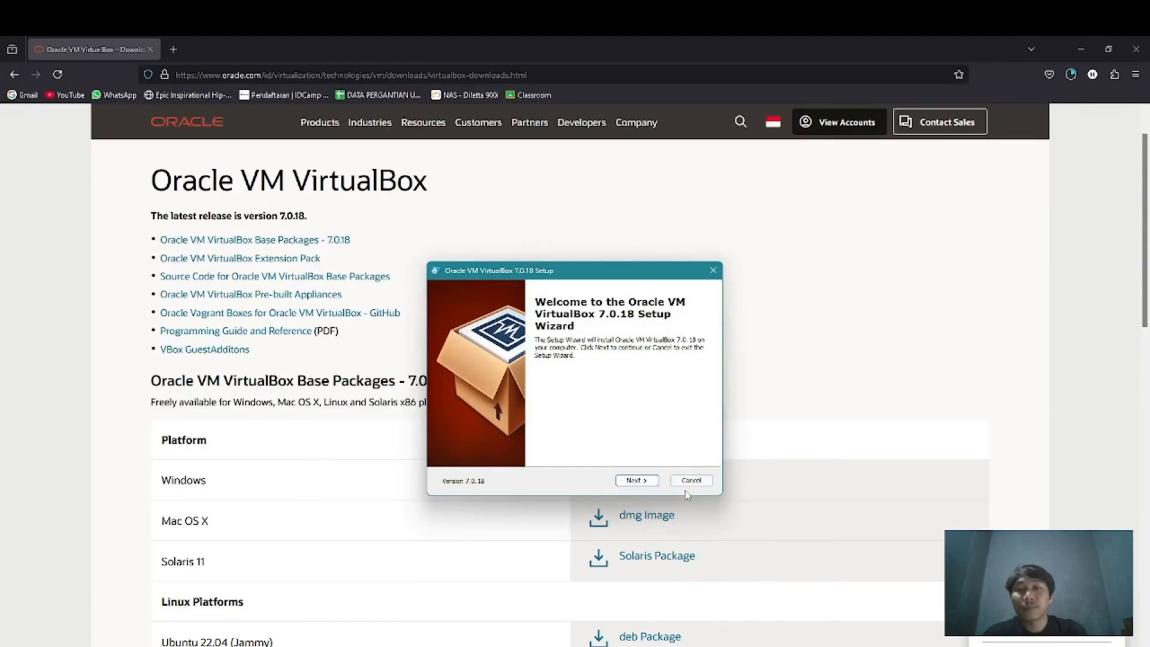
Install VirtualBox 7.0.18 with the default features and location despite missing Python dependencies, and finish setup without starting the program
{"action": "left_click", "coordinate": [638, 481]}
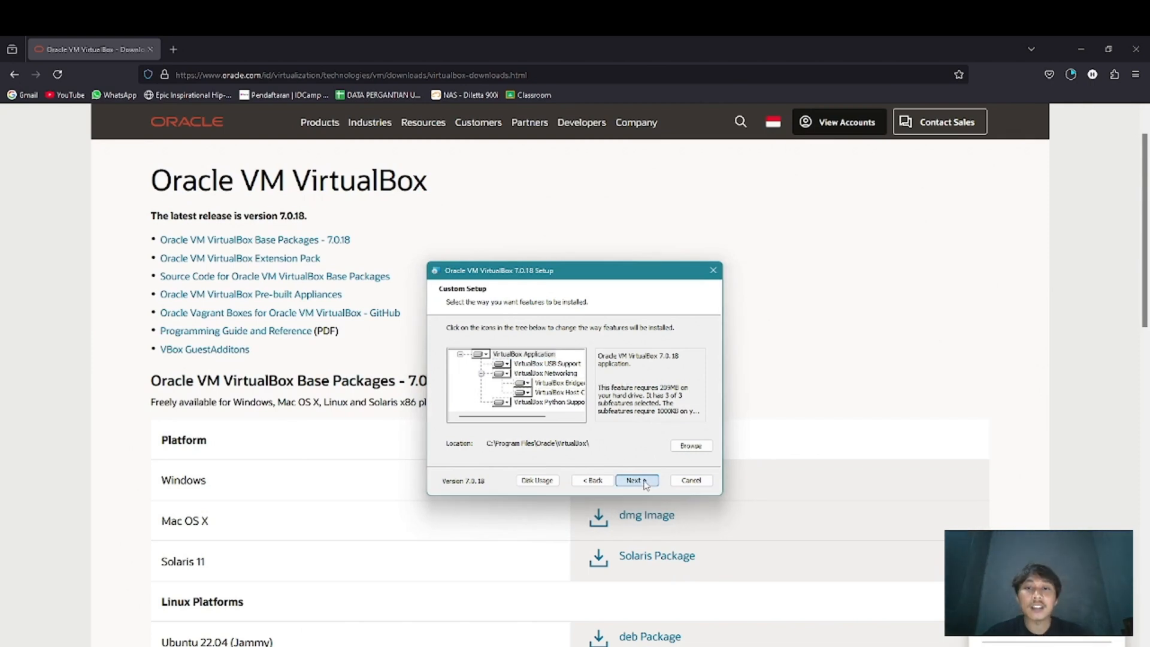
{"action": "left_click", "coordinate": [637, 481]}
{"action": "left_click", "coordinate": [637, 481]}
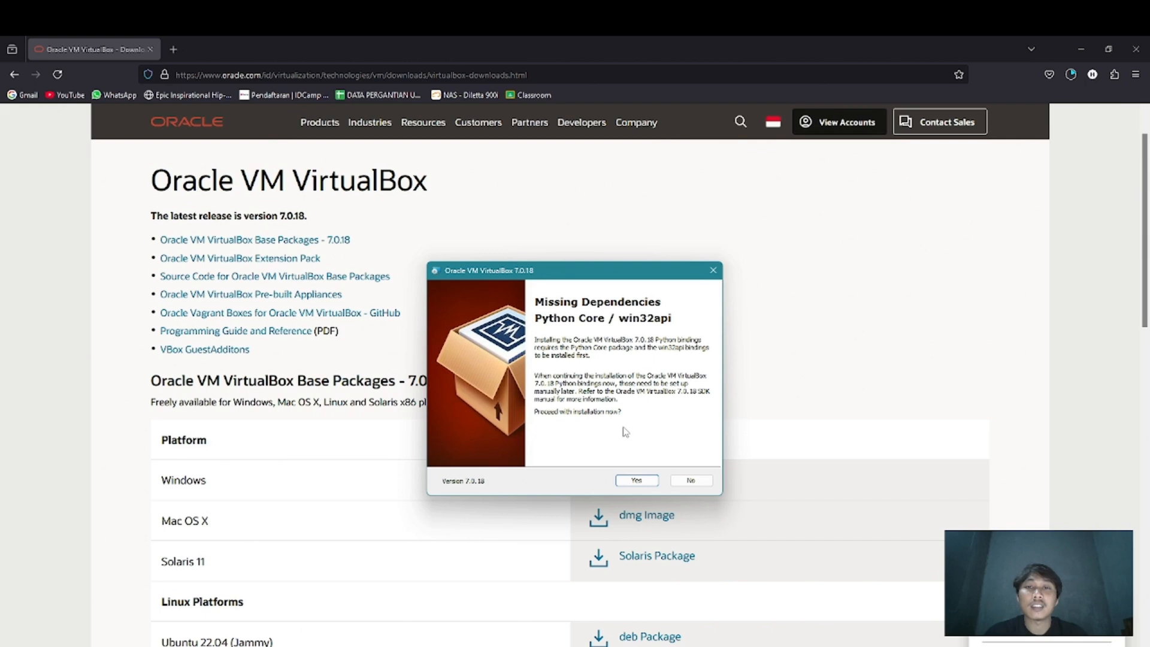
{"action": "left_click", "coordinate": [637, 480]}
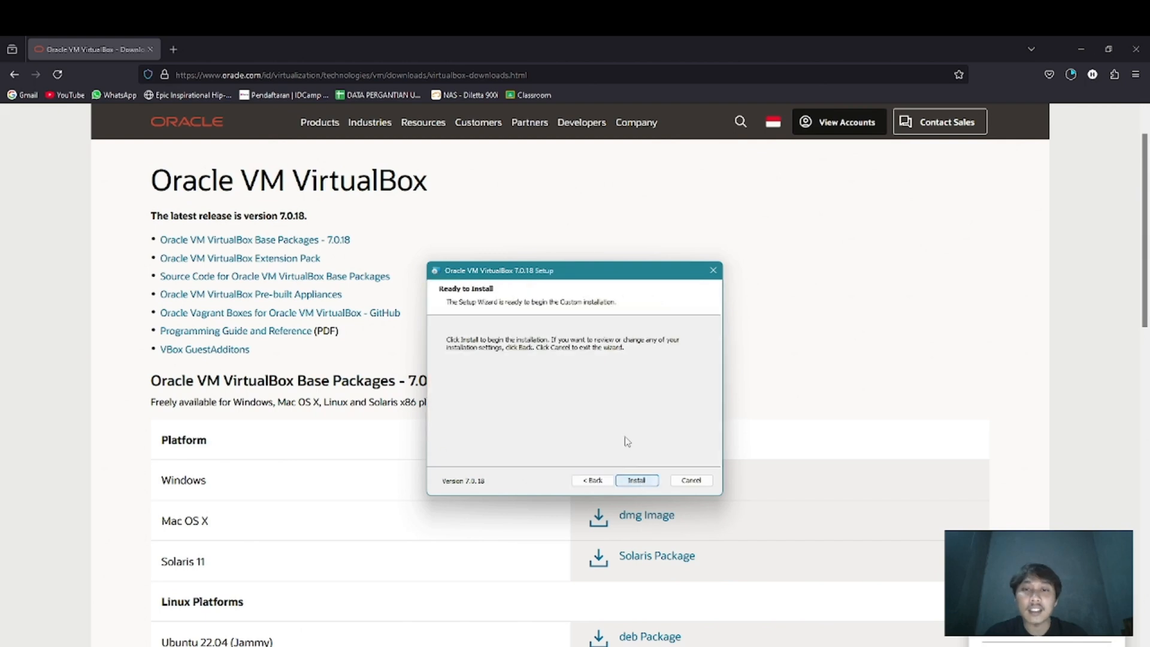
{"action": "left_click", "coordinate": [637, 481]}
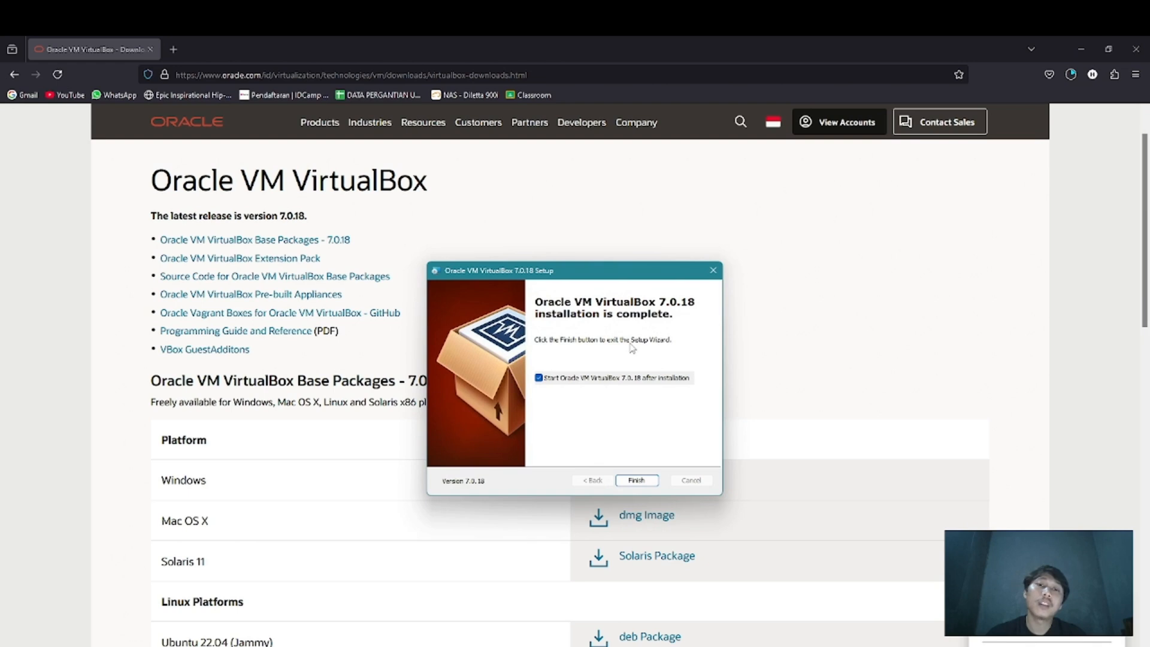
{"action": "left_click", "coordinate": [623, 379]}
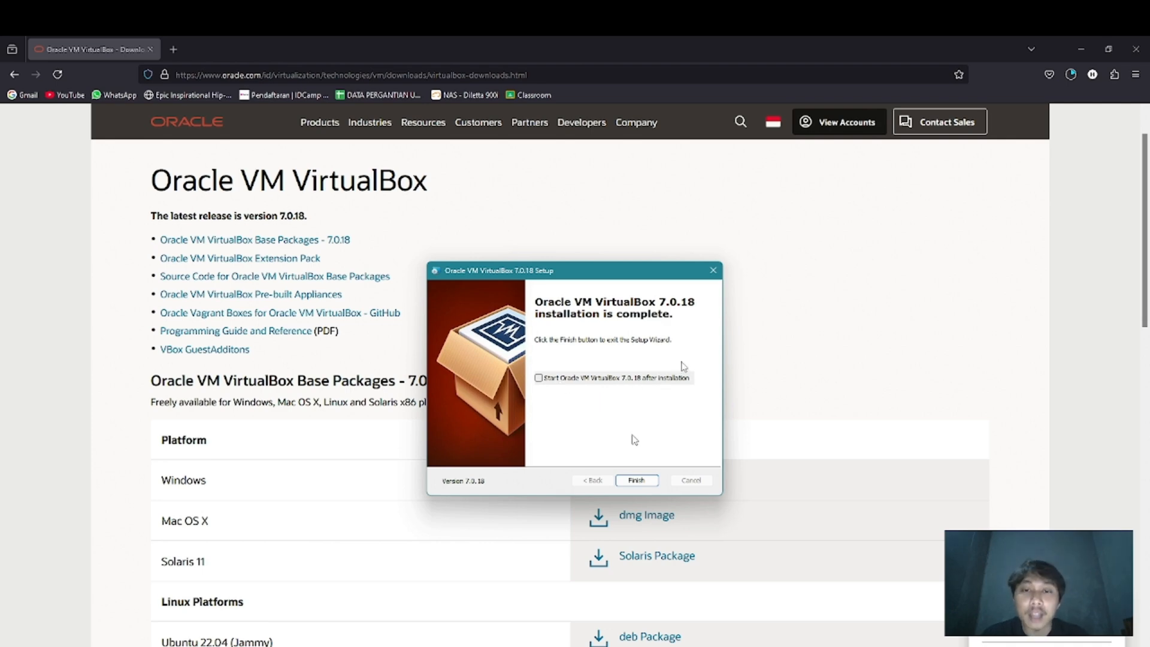
{"action": "left_click", "coordinate": [637, 480]}
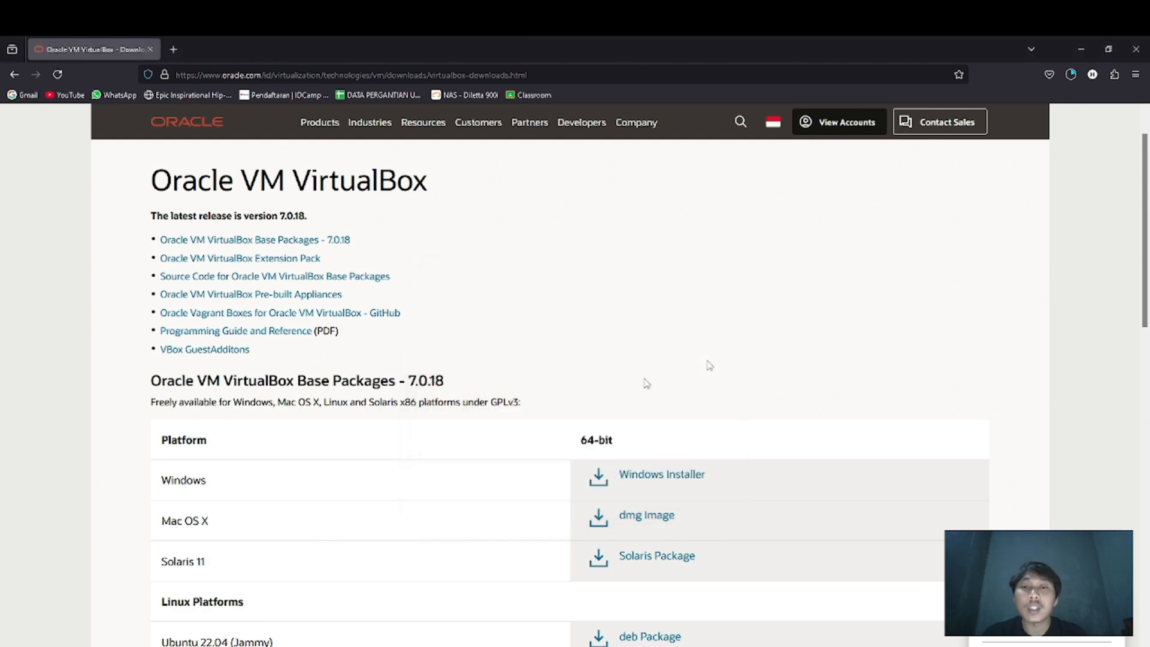
Find VirtualBox with a system search for "virtu" and launch it
{"action": "key", "text": "super"}
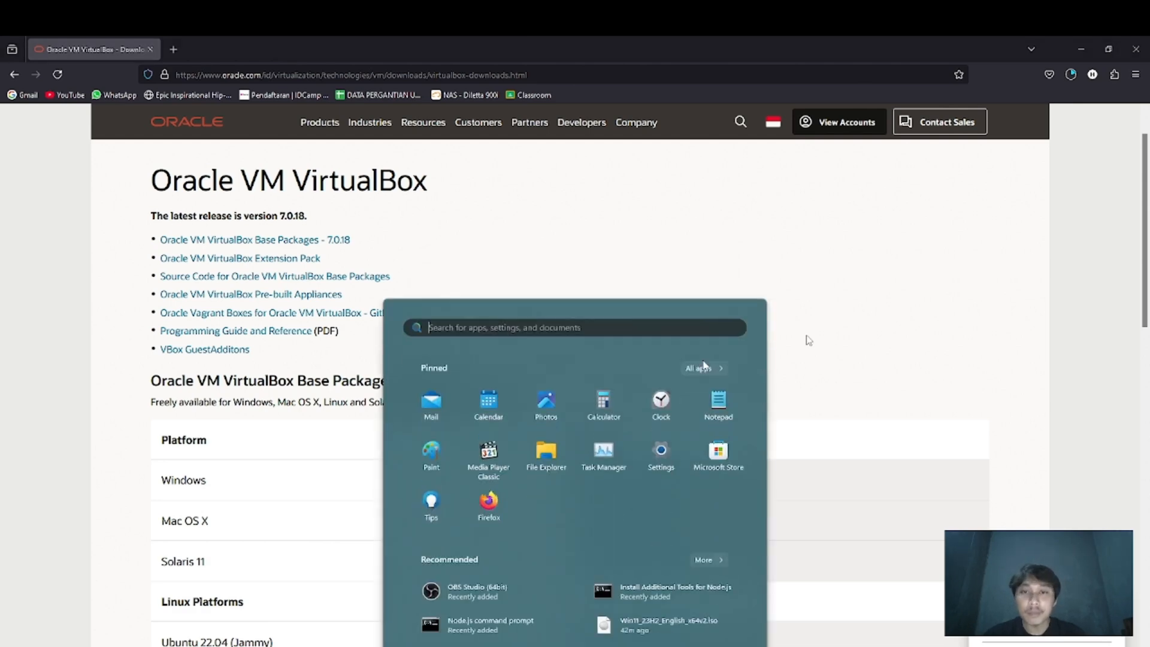
{"action": "type", "text": "virtu"}
{"action": "key", "text": "Return"}
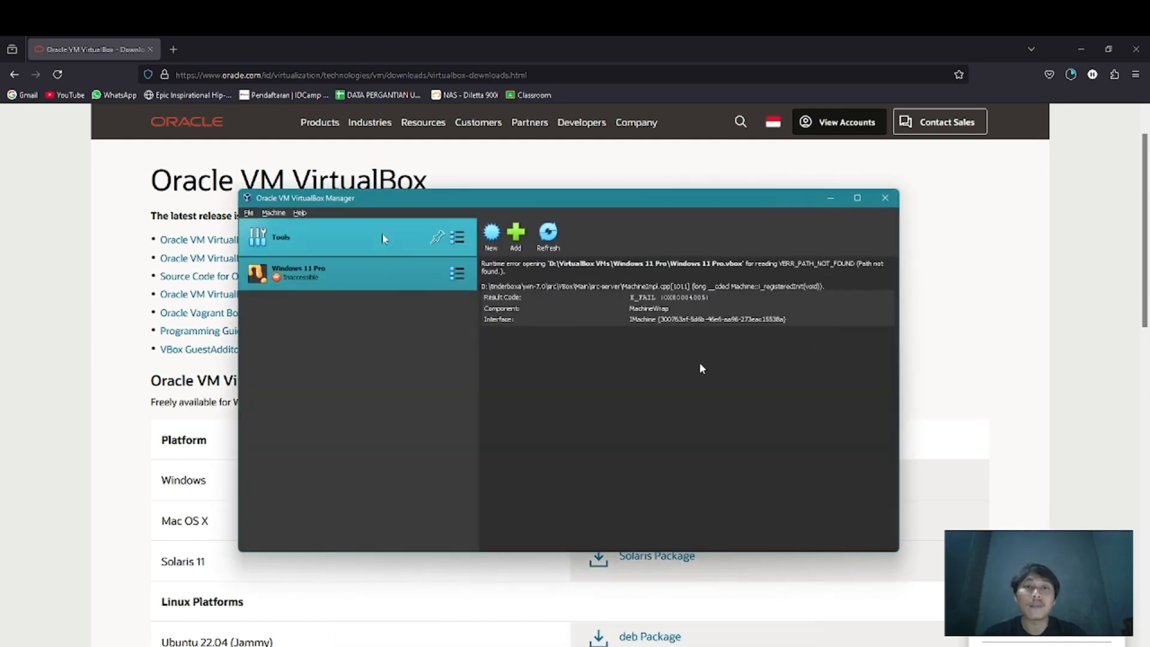
Remove the inaccessible Windows 11 Pro virtual machine from the machine list
{"action": "right_click", "coordinate": [333, 280]}
{"action": "left_click", "coordinate": [347, 333]}
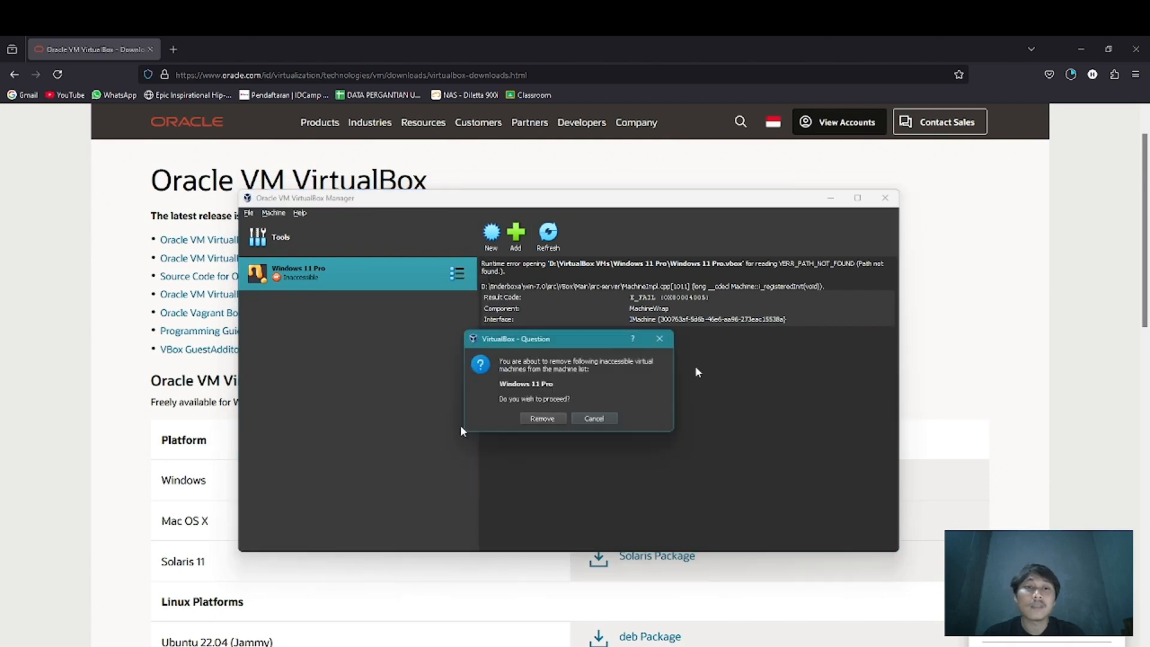
{"action": "left_click", "coordinate": [549, 420]}
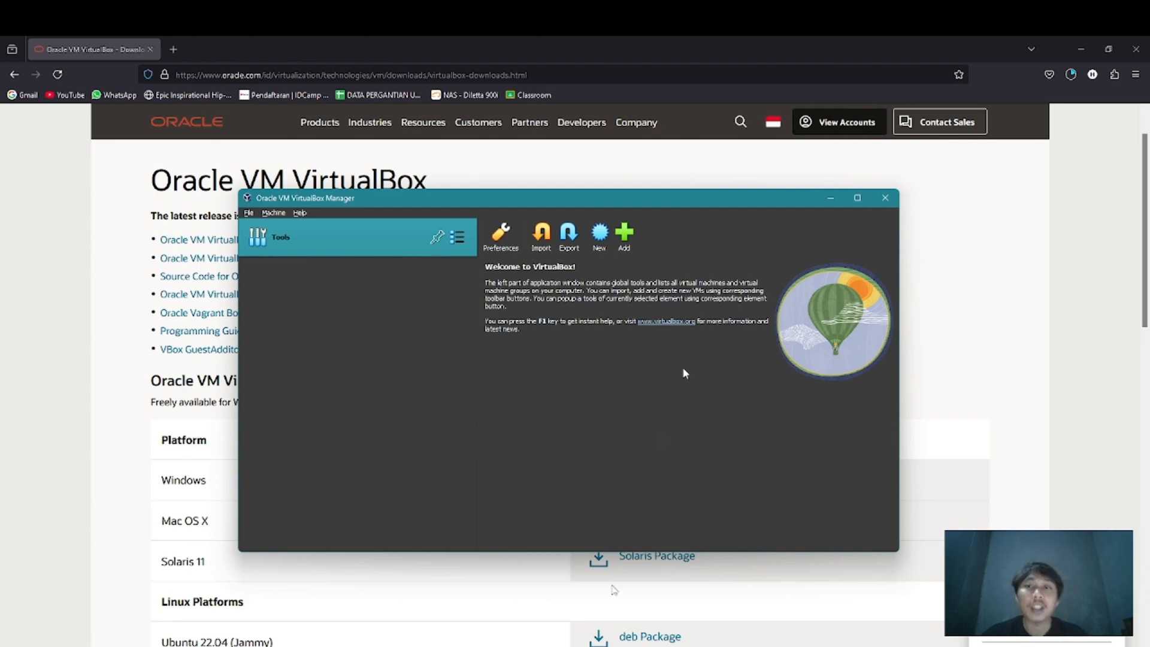
Switch to File Explorer and open Local Disk (C:) to browse its contents
{"action": "key", "text": "alt+Tab"}
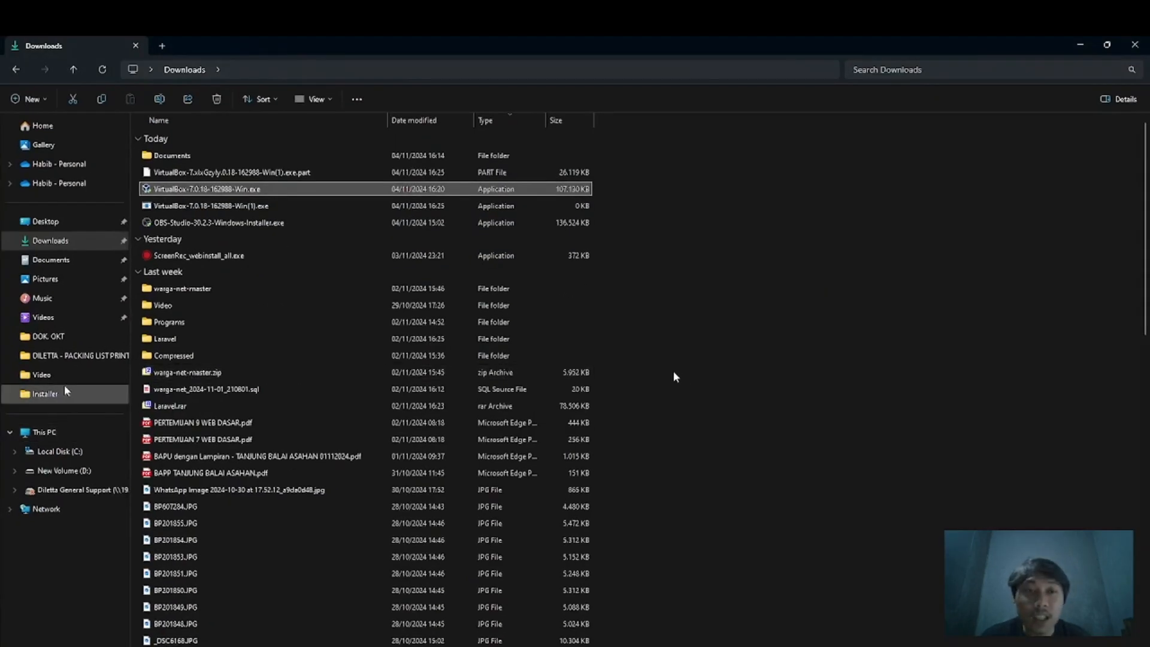
{"action": "left_click", "coordinate": [65, 454]}
{"action": "double_click", "coordinate": [163, 258]}
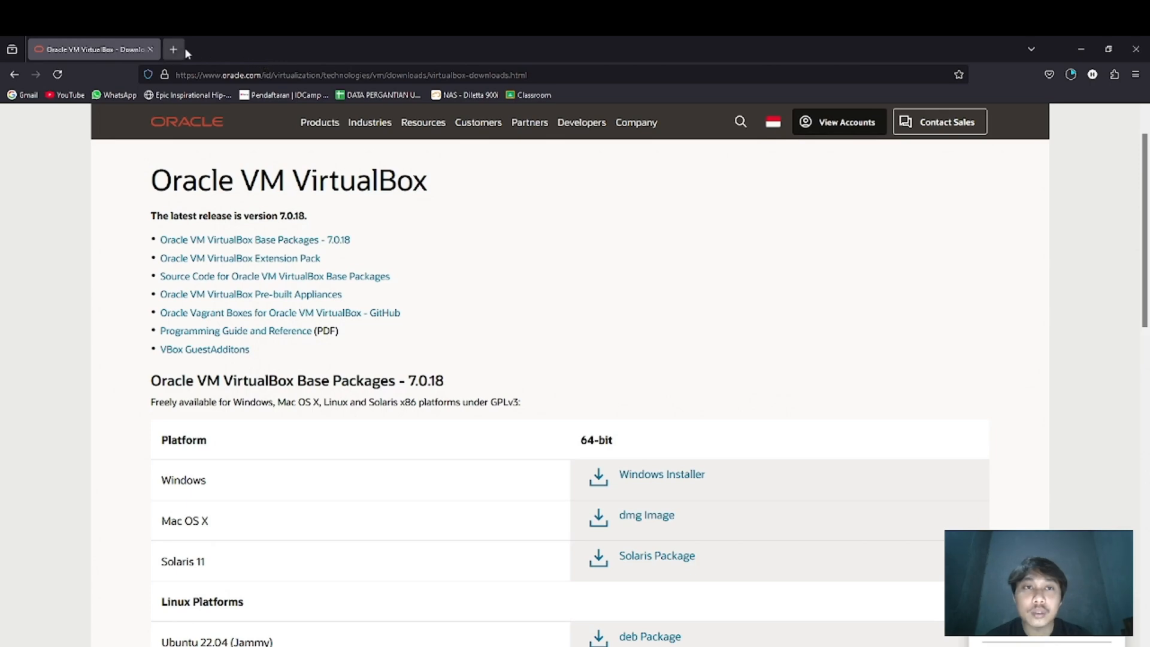
Switch to Firefox, search for "download windows 11" in a new tab, and open the ISO section of Microsoft's Download Windows 11 page
{"action": "left_click", "coordinate": [182, 49]}
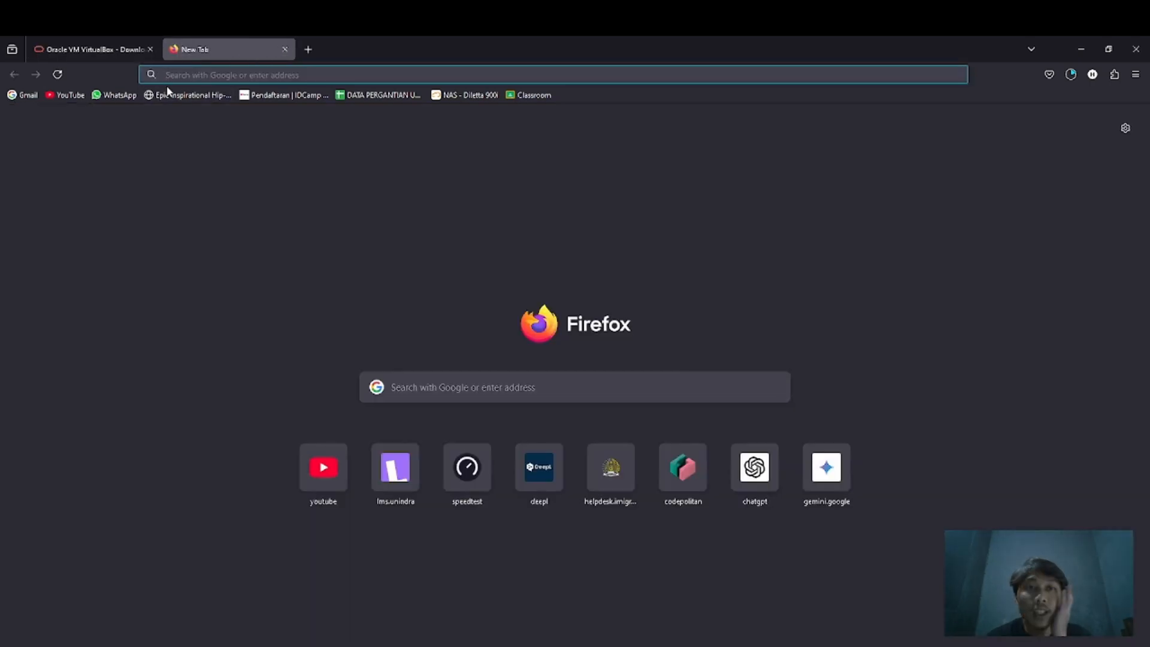
{"action": "type", "text": "download"}
{"action": "left_click", "coordinate": [179, 144]}
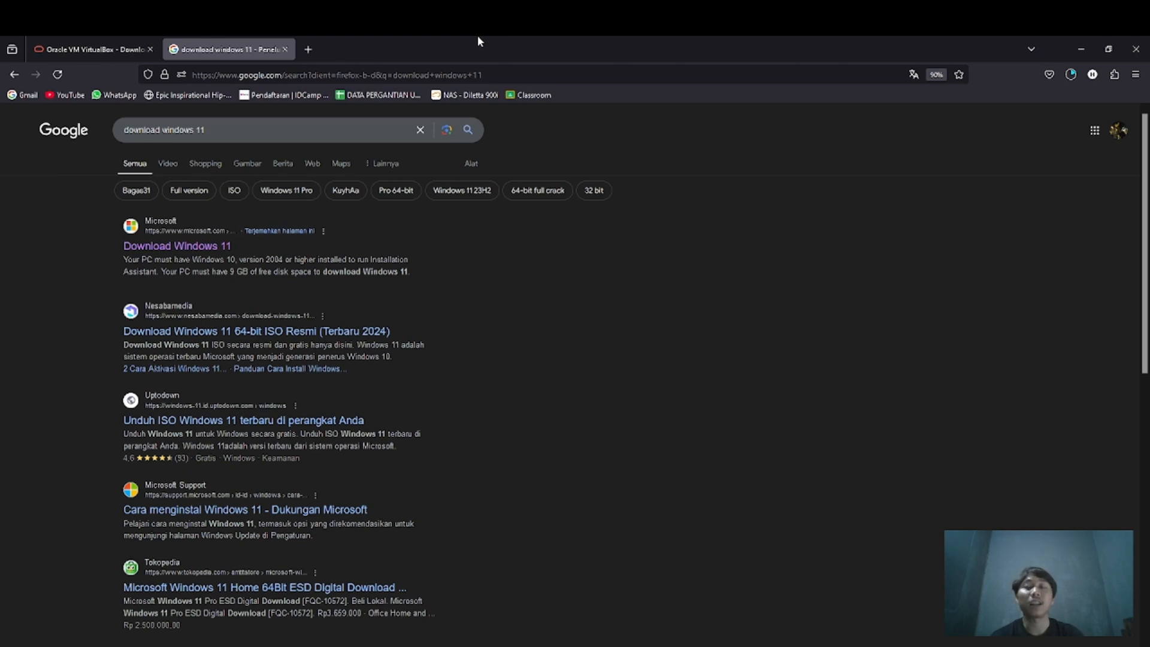
{"action": "left_click", "coordinate": [179, 246]}
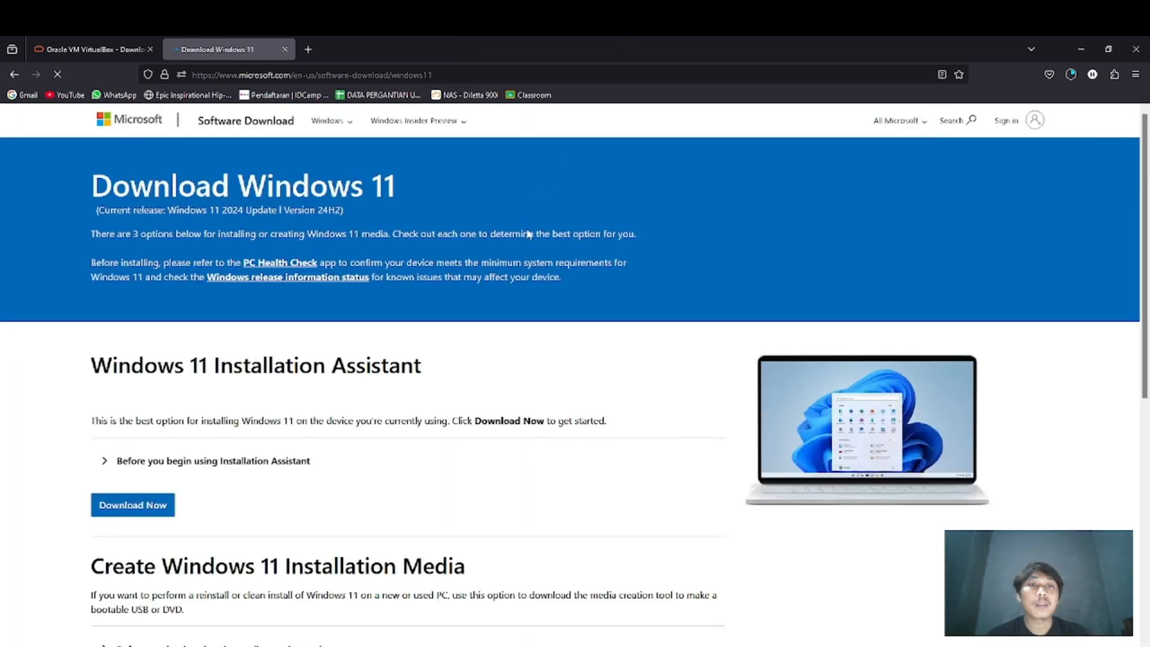
{"action": "scroll", "coordinate": [381, 536], "scroll_direction": "down", "scroll_amount": 6}
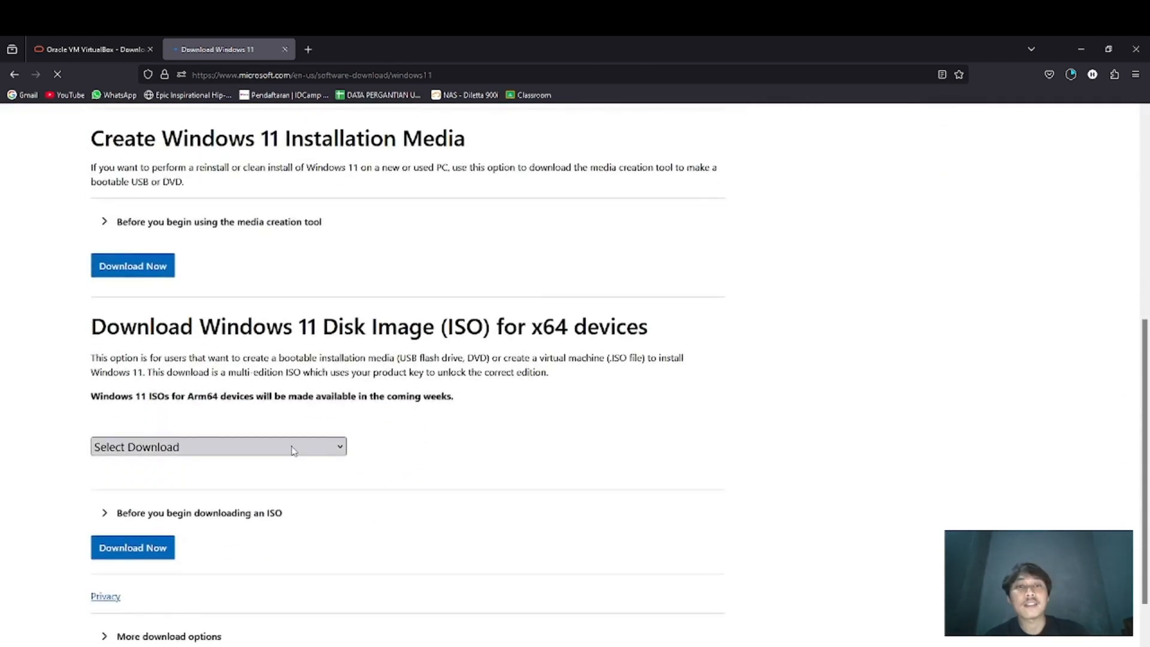
Select Windows 11 (multi-edition ISO for x64 devices) as the disk image and request its download
{"action": "left_click", "coordinate": [291, 449]}
{"action": "left_click", "coordinate": [206, 491]}
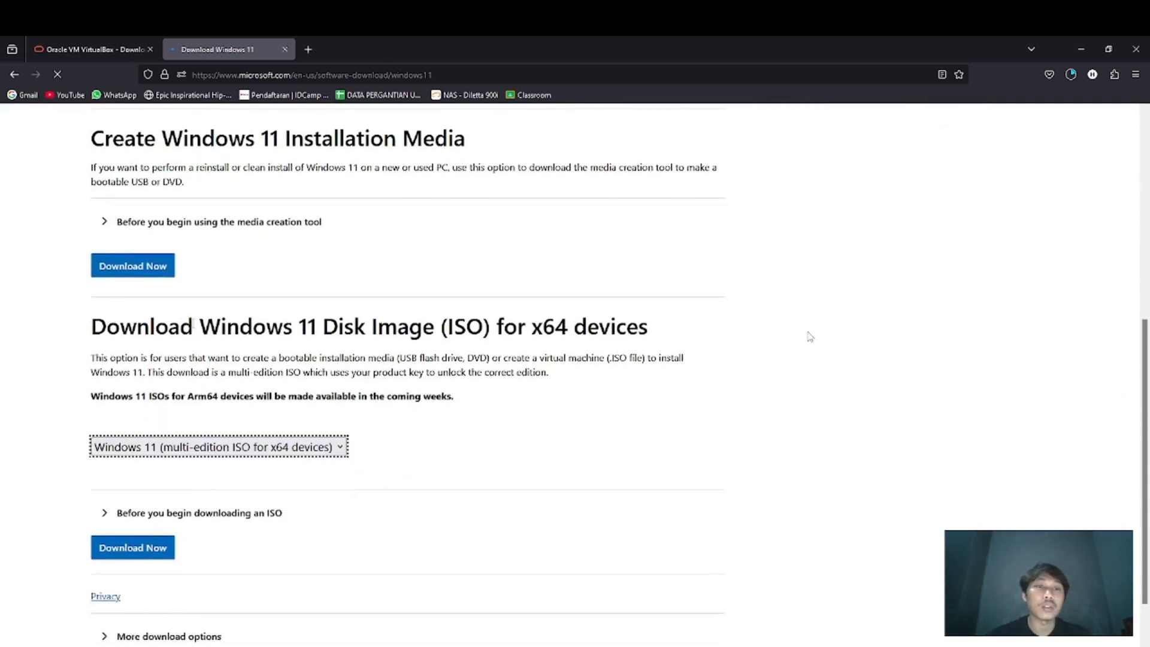
{"action": "scroll", "coordinate": [810, 337], "scroll_direction": "up", "scroll_amount": 1}
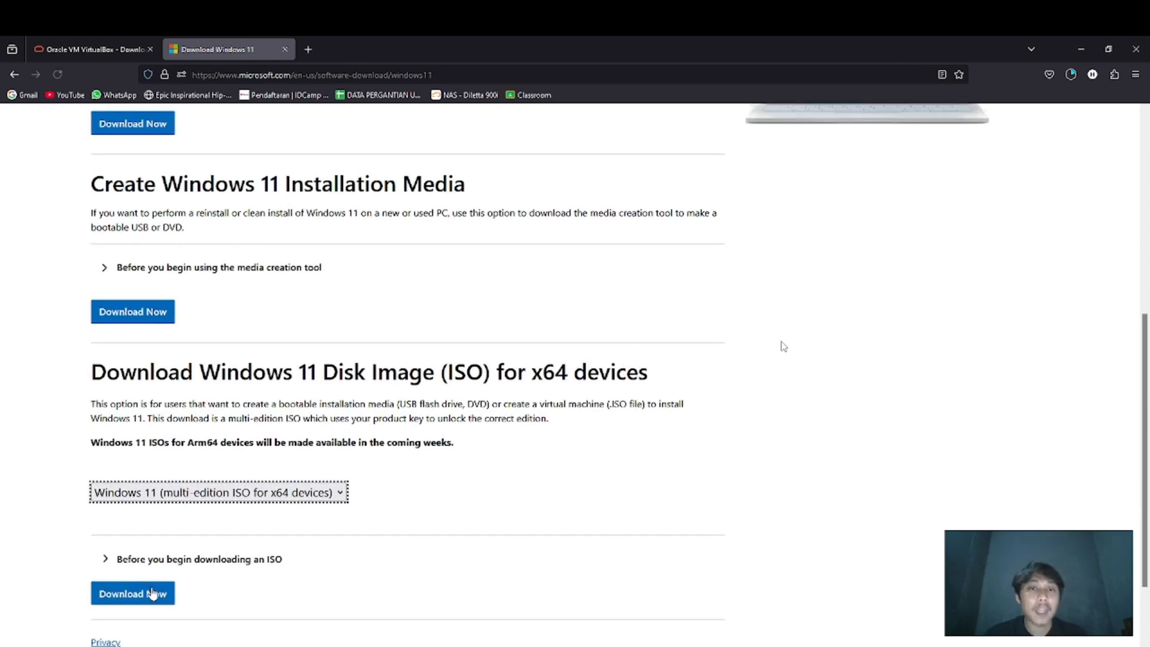
{"action": "left_click", "coordinate": [152, 593]}
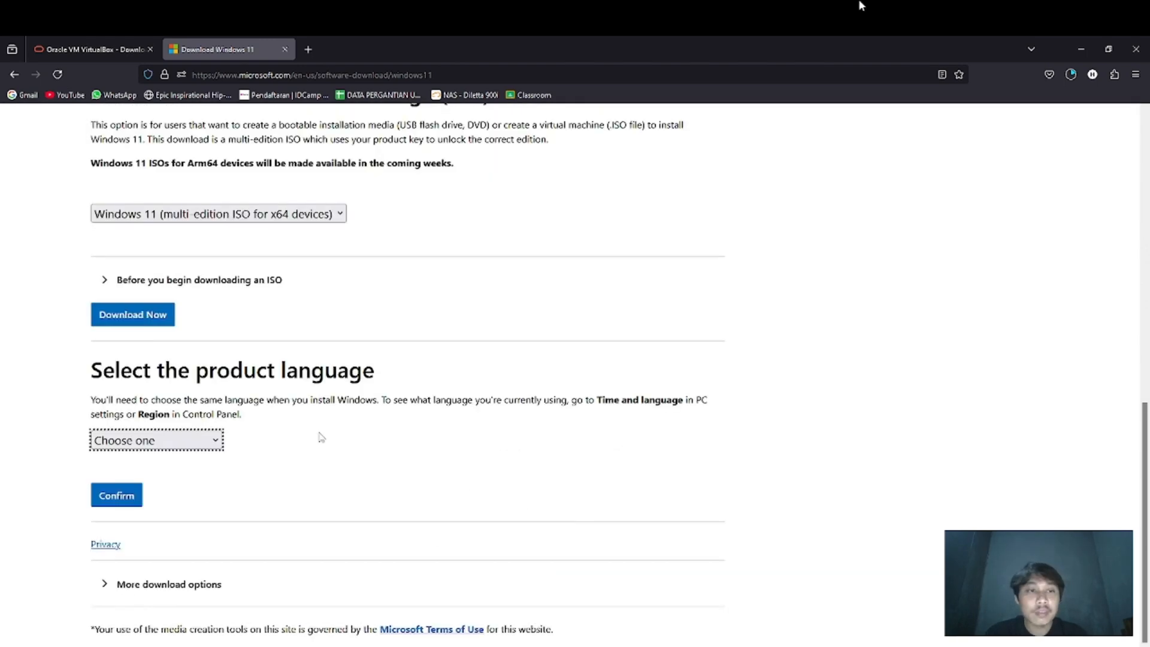
Choose English (United States) as the product language and confirm it
{"action": "left_click", "coordinate": [174, 443]}
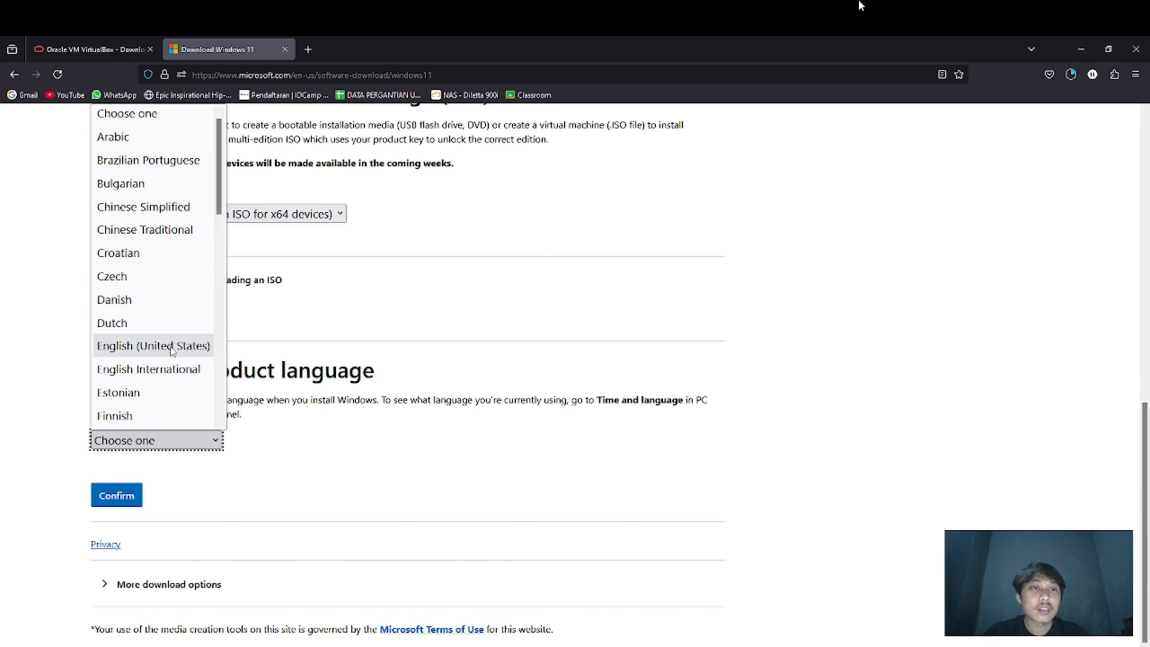
{"action": "left_click", "coordinate": [172, 352]}
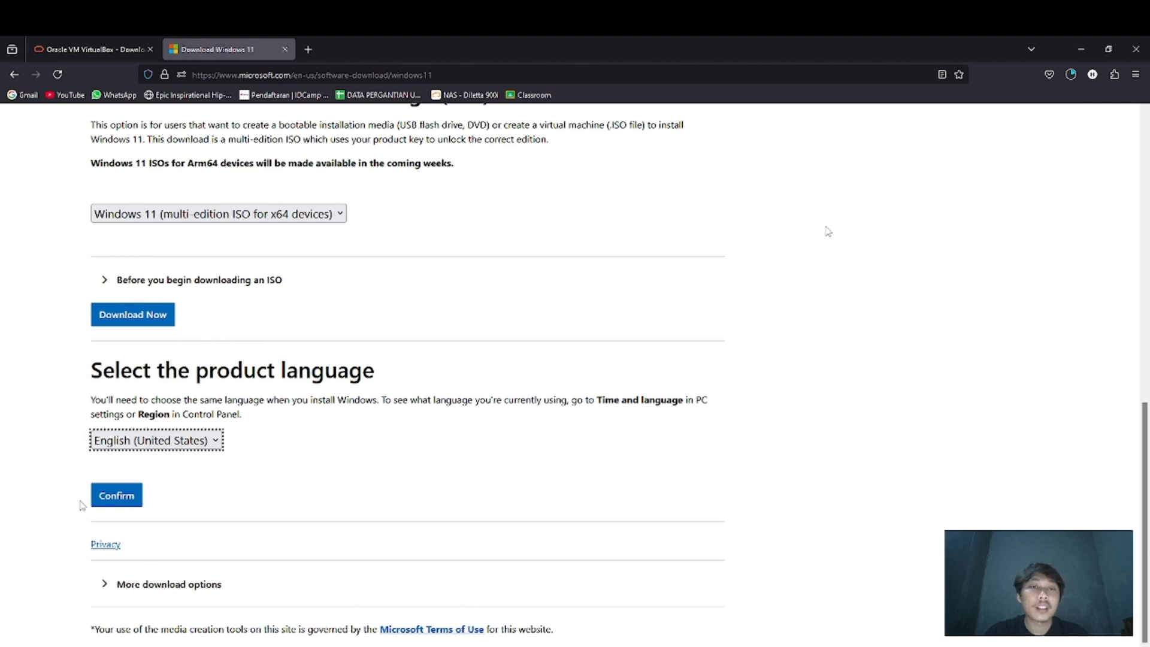
{"action": "left_click", "coordinate": [113, 497]}
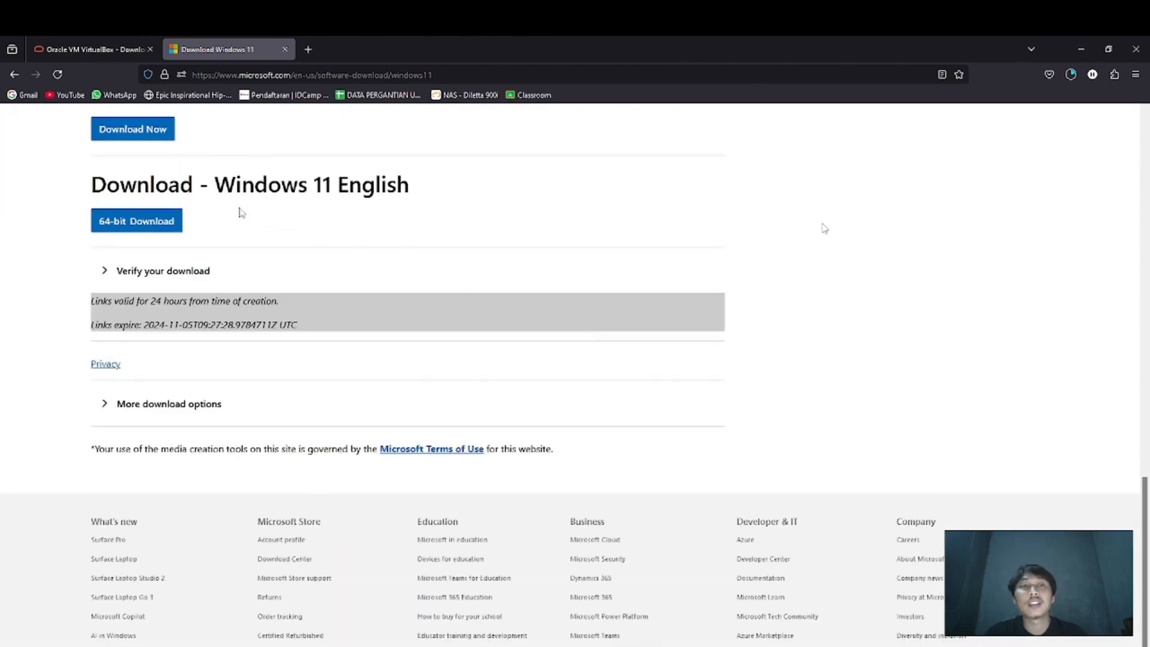
Start the 64-bit download of the Windows 11 English ISO and pause it
{"action": "left_click", "coordinate": [171, 226]}
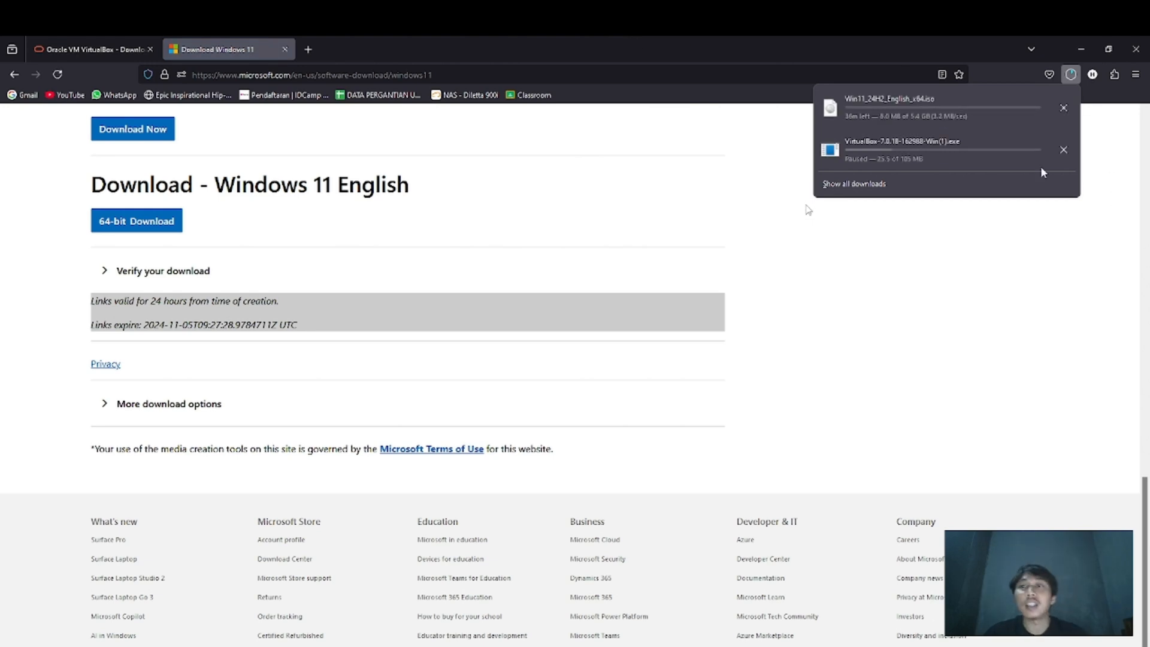
{"action": "right_click", "coordinate": [968, 114]}
{"action": "left_click", "coordinate": [989, 122]}
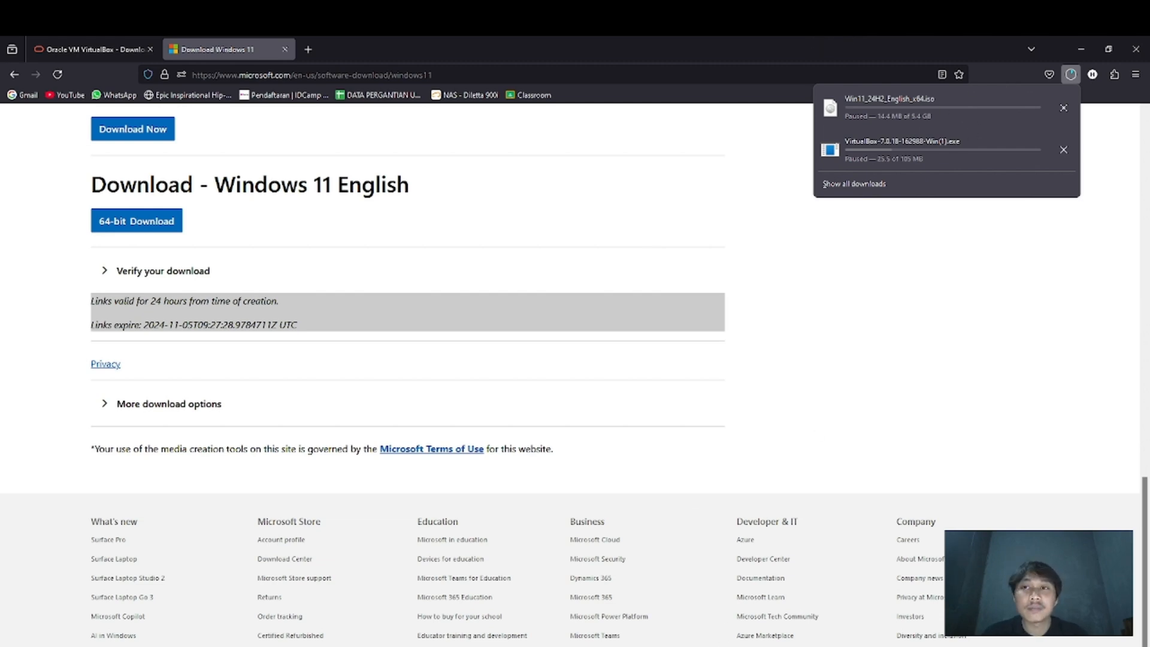
Switch to File Explorer and open the OS folder on New Volume (D:) to check the stored Windows 11 ISO
{"action": "key", "text": "super+e"}
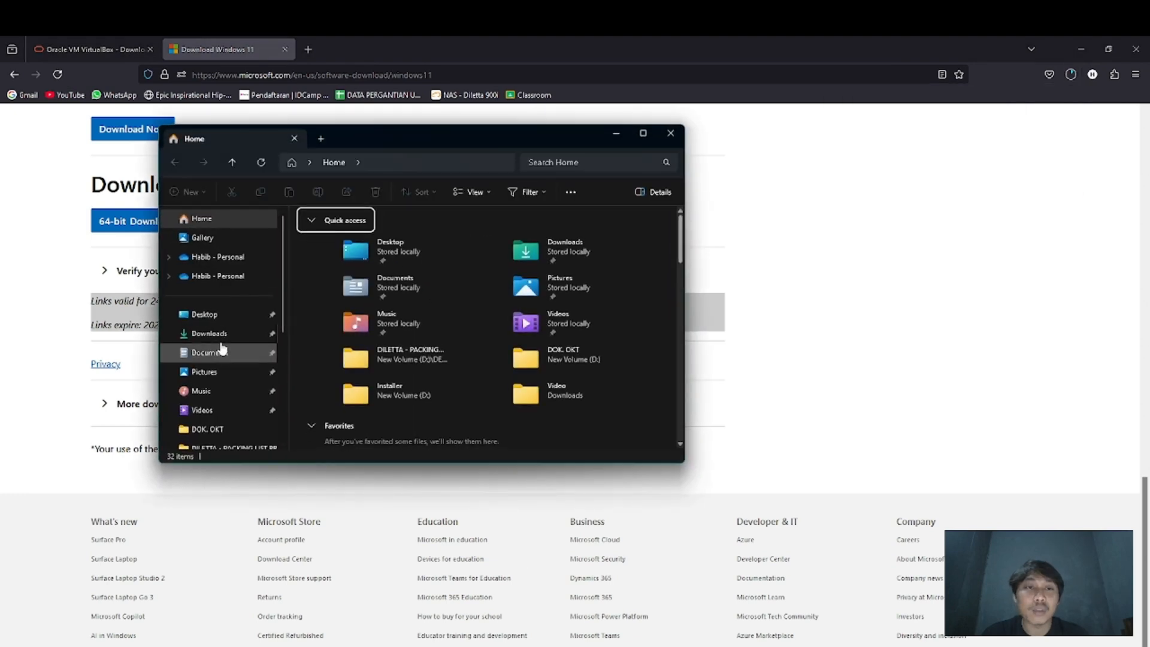
{"action": "scroll", "coordinate": [221, 343], "scroll_direction": "down", "scroll_amount": 3}
{"action": "left_click", "coordinate": [223, 387]}
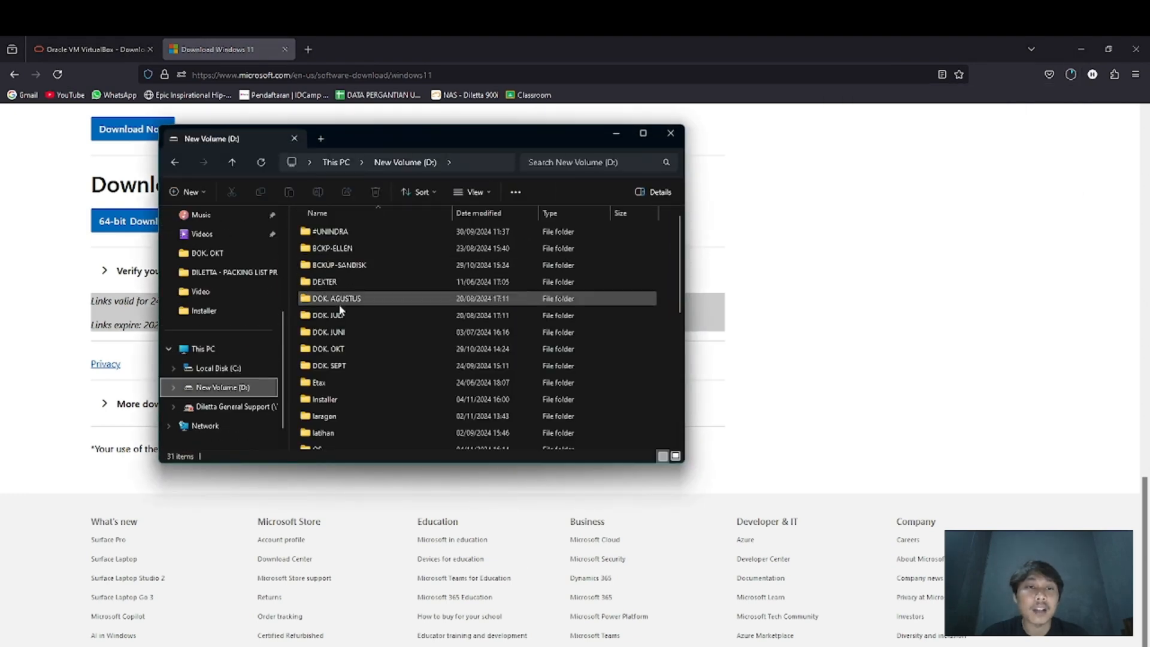
{"action": "scroll", "coordinate": [323, 359], "scroll_direction": "down", "scroll_amount": 5}
{"action": "double_click", "coordinate": [329, 405]}
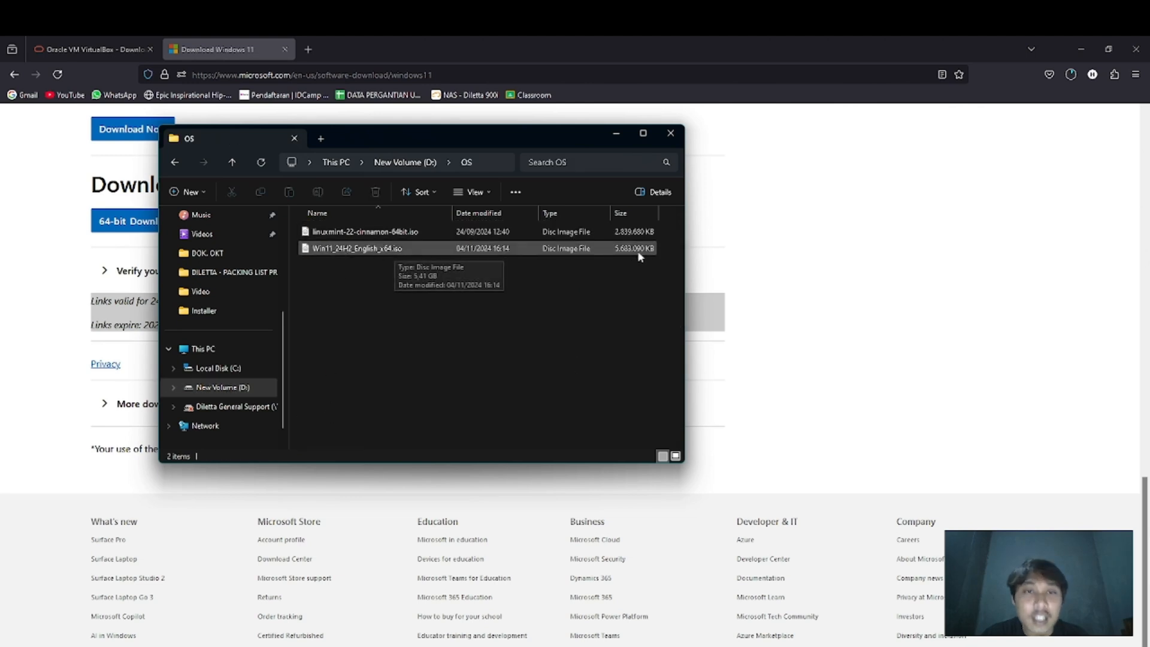
Minimize the open windows, switch to VirtualBox Manager and start a new virtual machine named Windows 11 Pro
{"action": "left_click", "coordinate": [616, 134]}
{"action": "left_click", "coordinate": [1081, 50]}
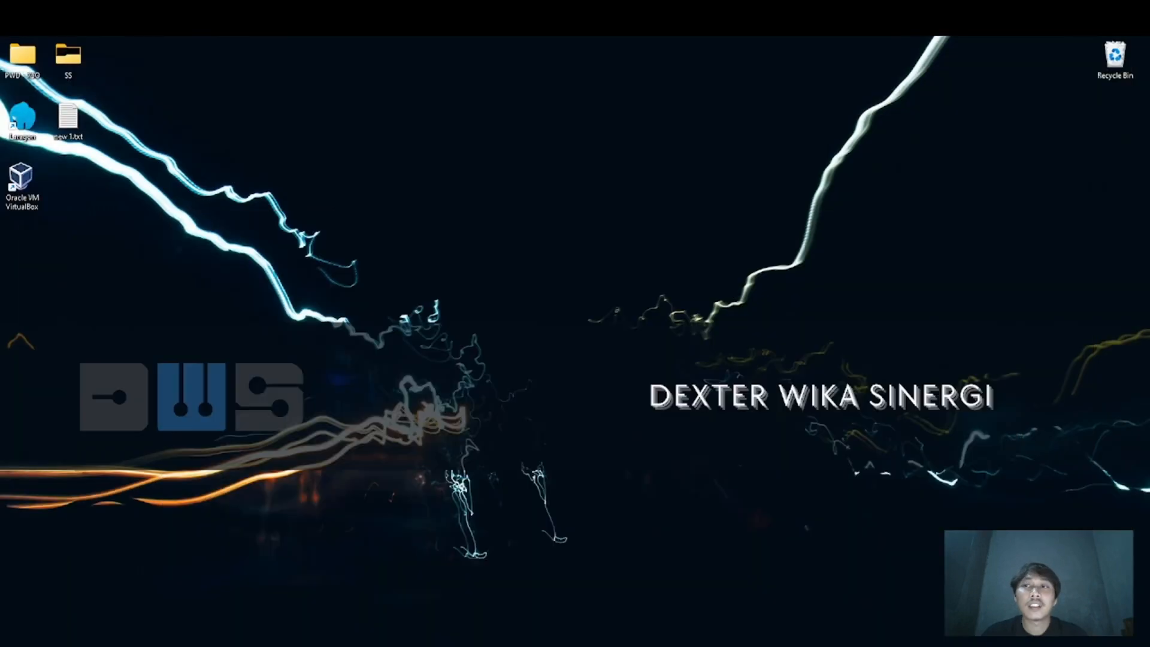
{"action": "left_click", "coordinate": [690, 645]}
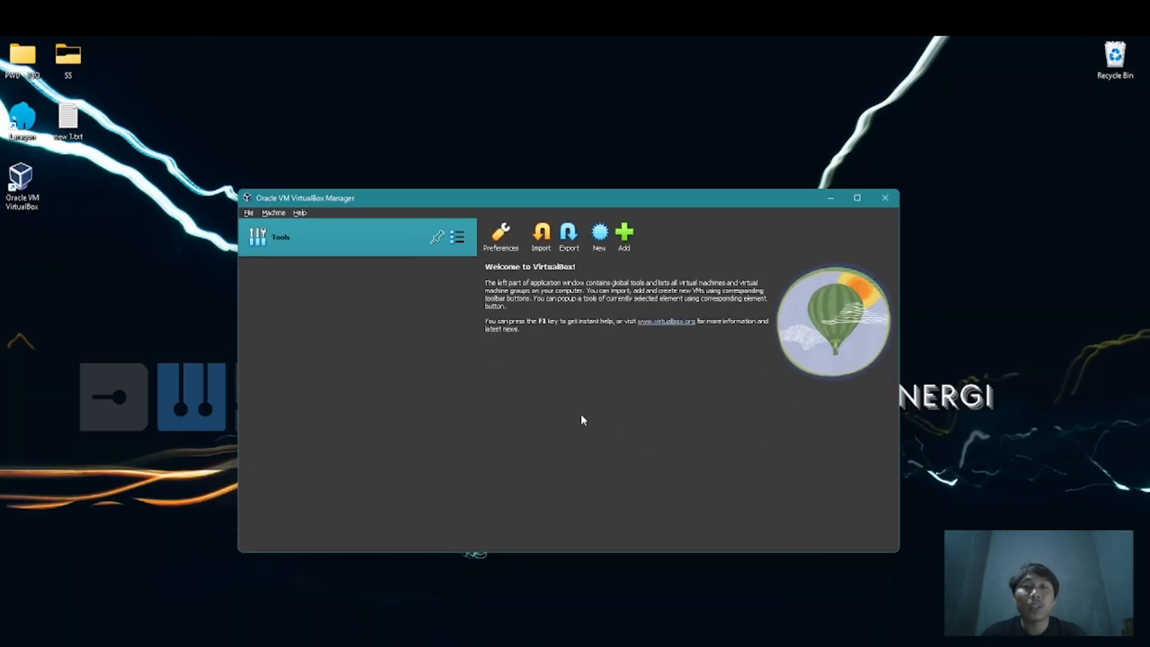
{"action": "left_click", "coordinate": [599, 233]}
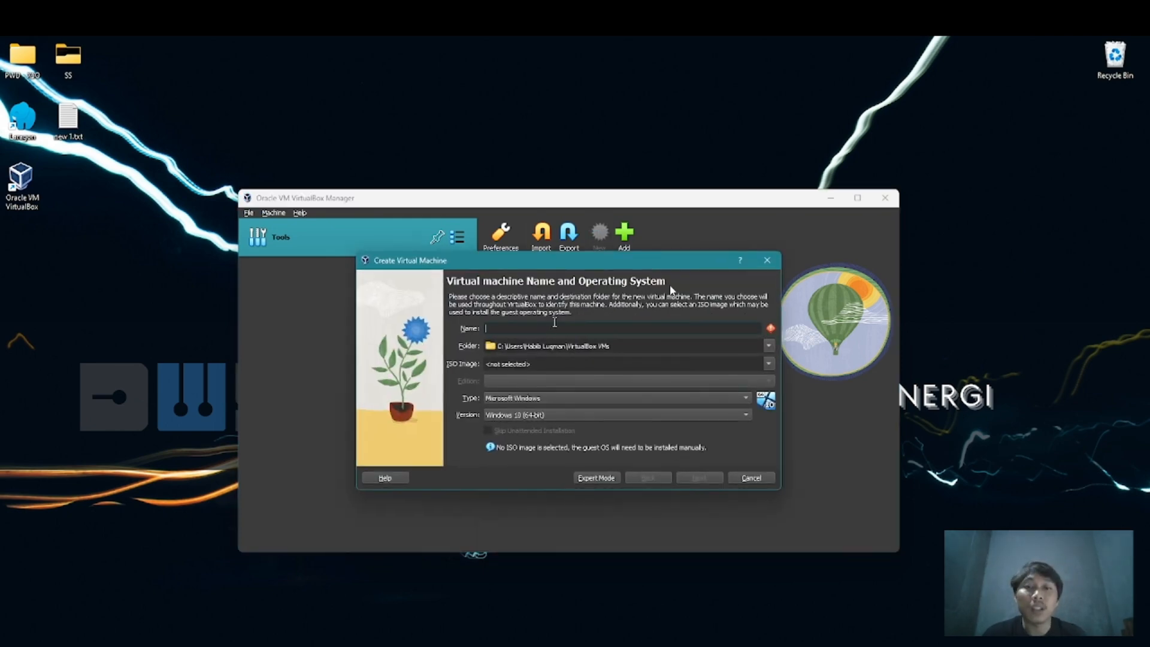
{"action": "type", "text": "Windows 11 Pro"}
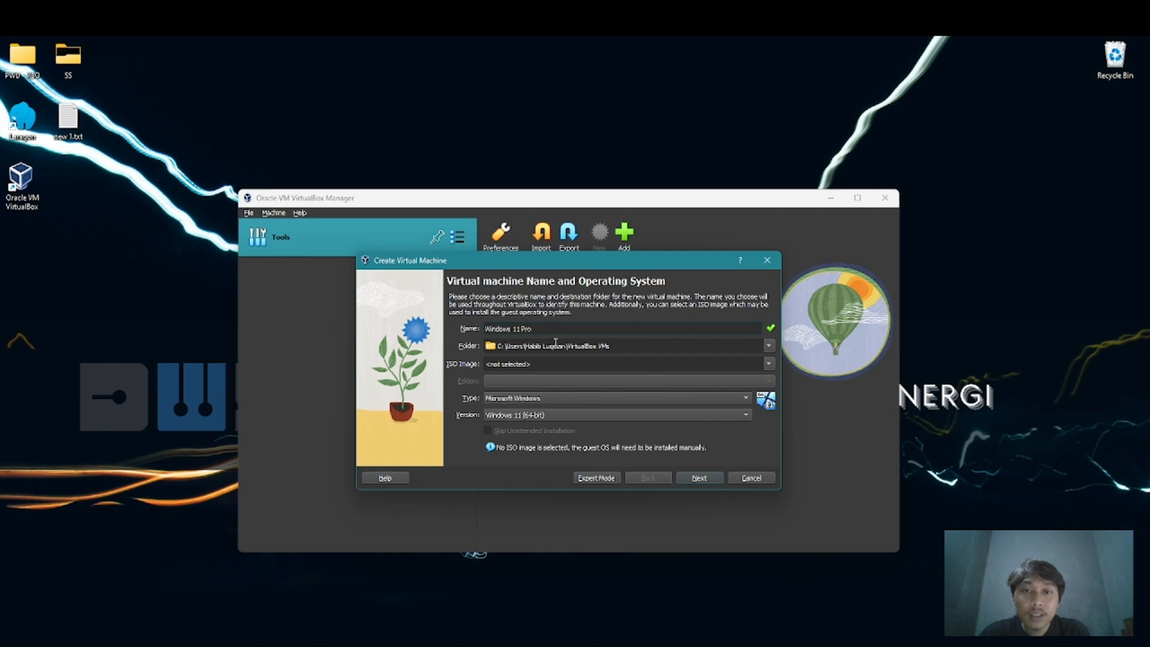
Set the virtual machine's ISO image to Win11_24H2_English_x64.iso from the OS folder on New Volume (D:)
{"action": "left_click", "coordinate": [765, 363]}
{"action": "left_click", "coordinate": [559, 393]}
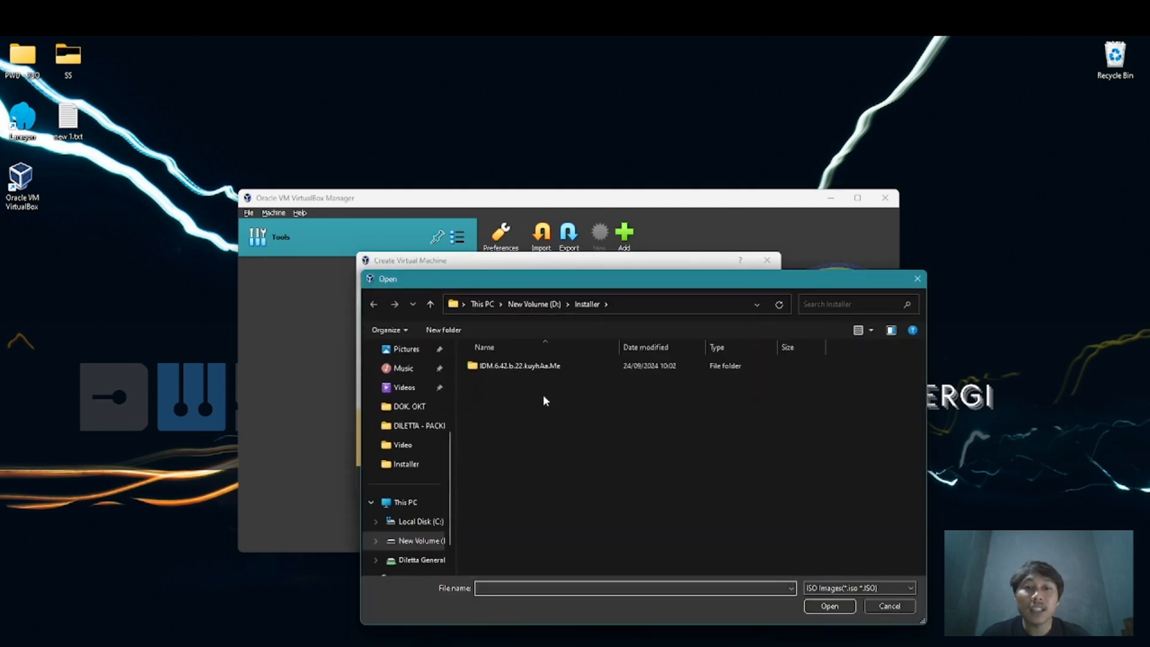
{"action": "left_click", "coordinate": [419, 540]}
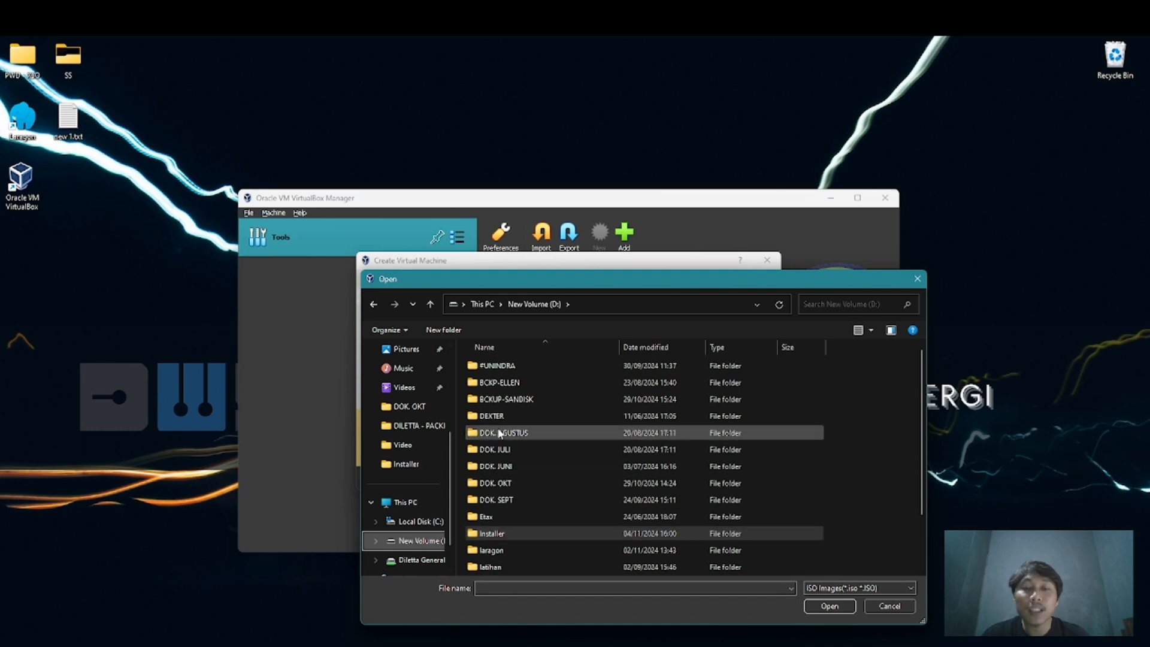
{"action": "scroll", "coordinate": [491, 521], "scroll_direction": "down", "scroll_amount": 1}
{"action": "double_click", "coordinate": [493, 533]}
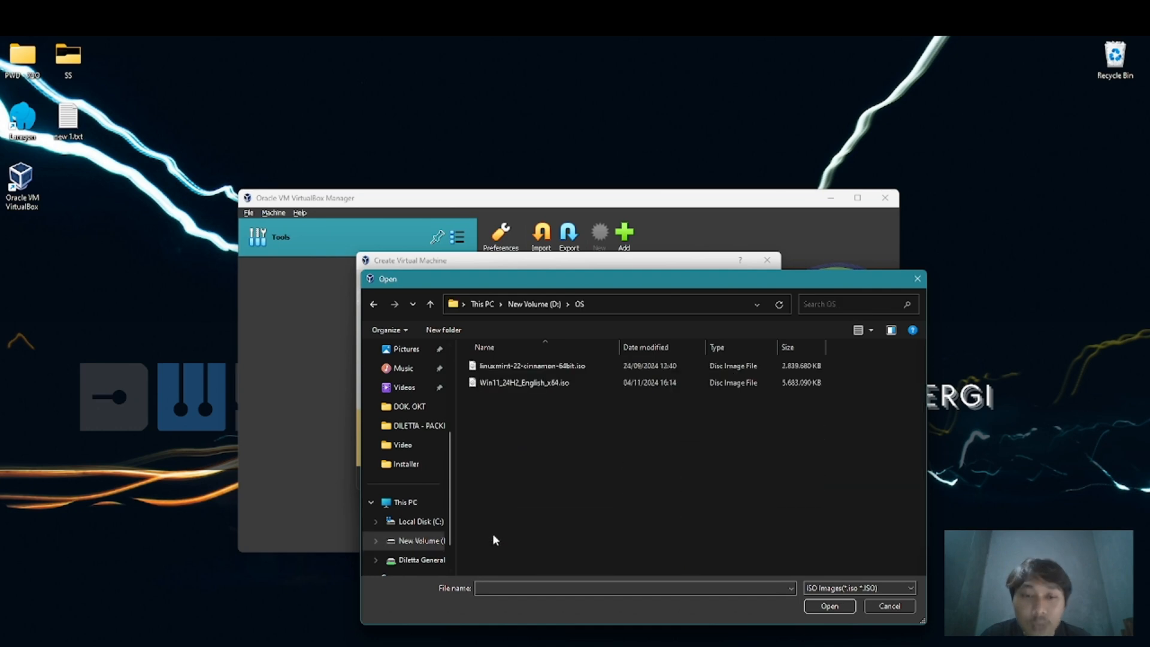
{"action": "left_click", "coordinate": [520, 383]}
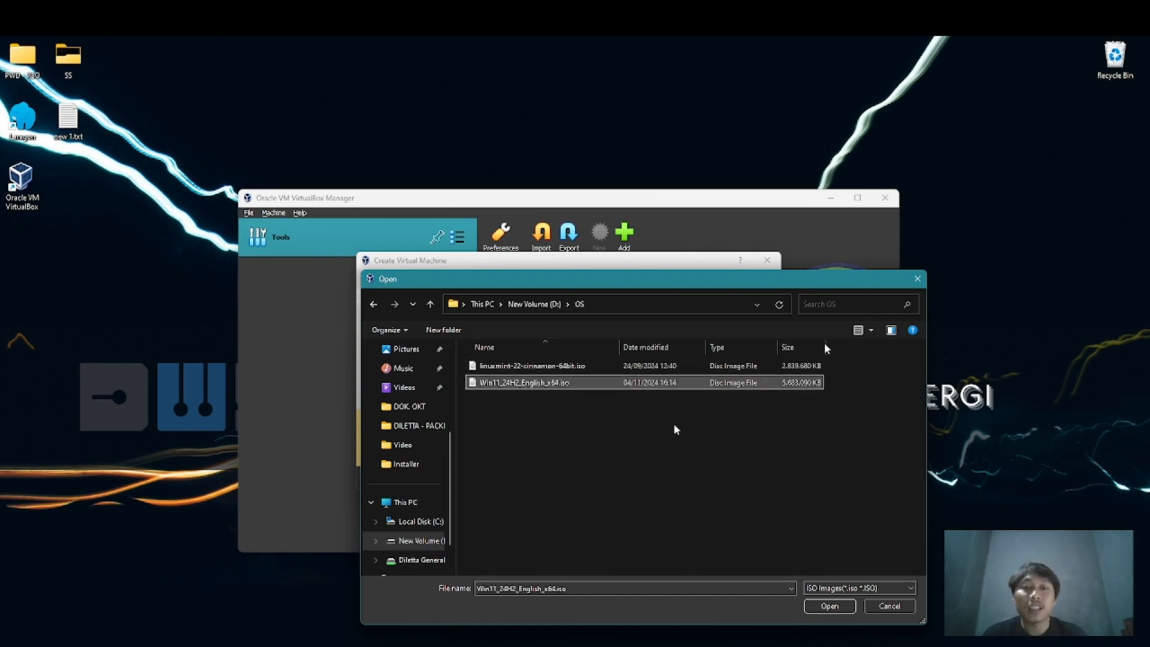
{"action": "left_click", "coordinate": [833, 606]}
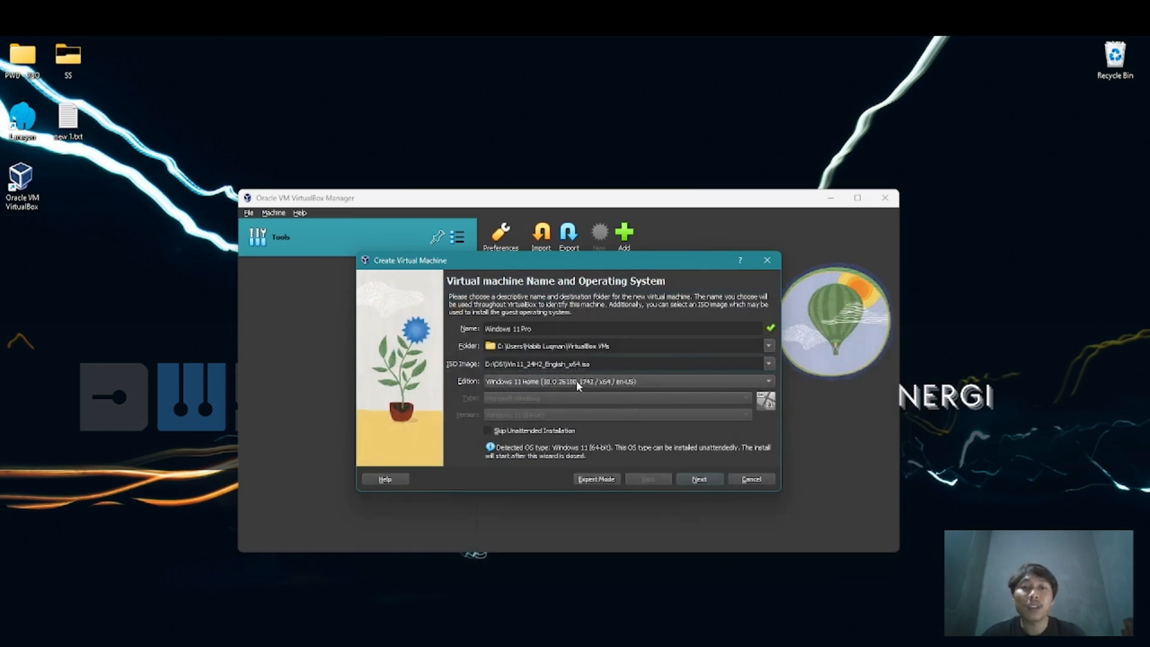
Set the edition to Windows 11 Pro and continue to the guest OS setup with Skip Unattended Installation left off
{"action": "left_click", "coordinate": [577, 384]}
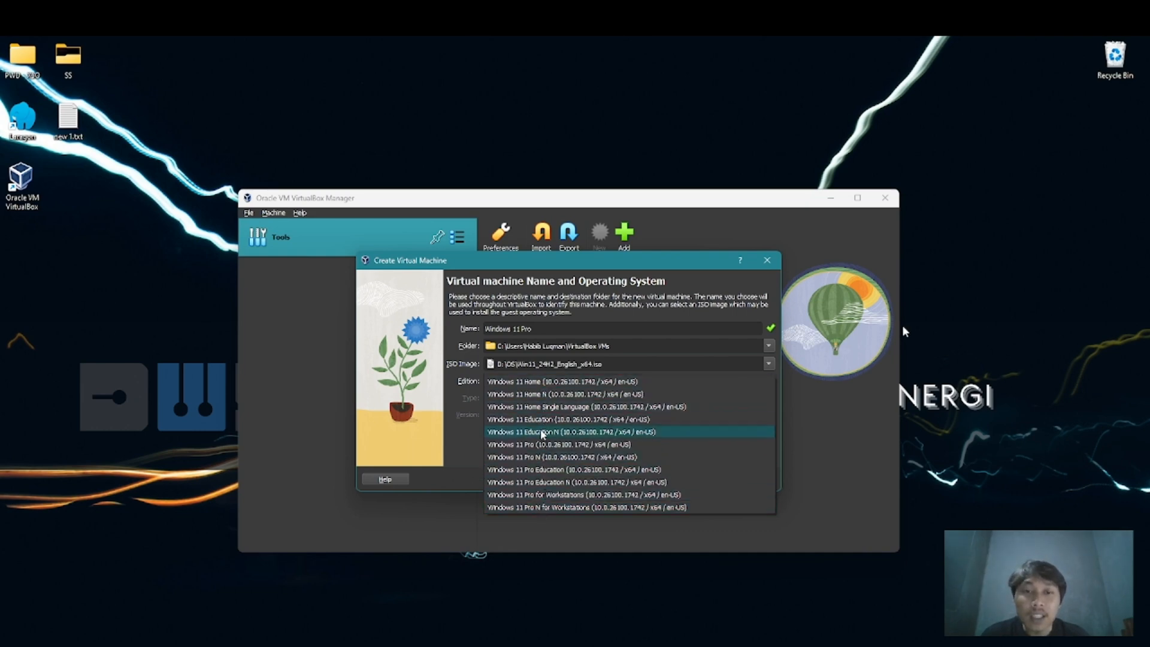
{"action": "left_click", "coordinate": [542, 444]}
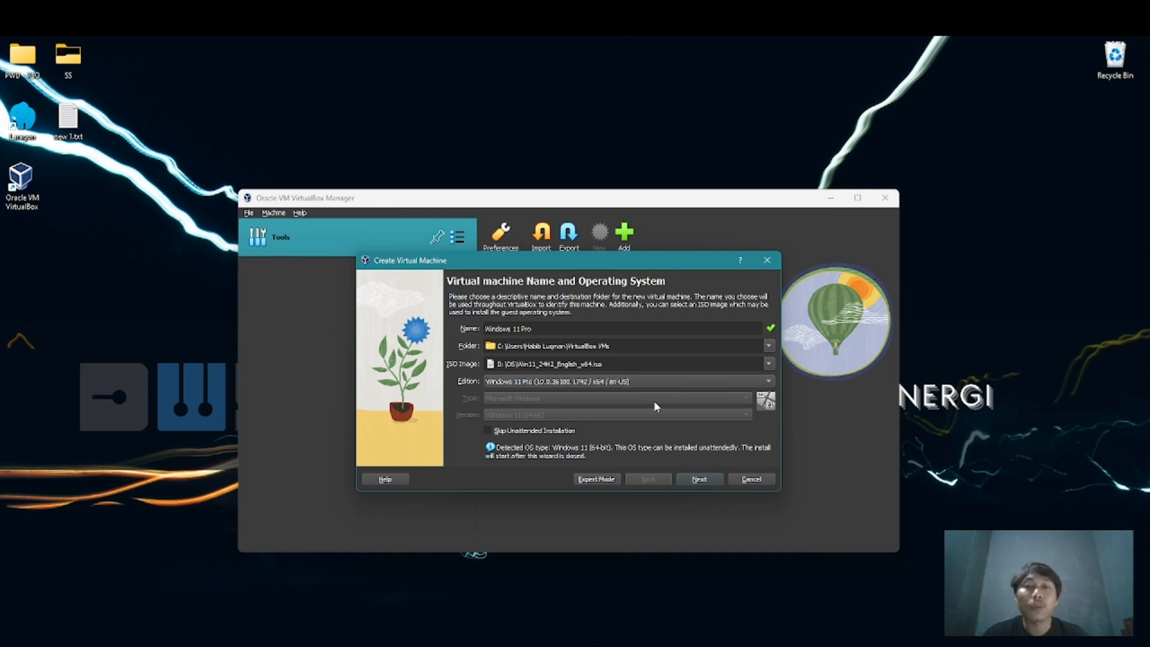
{"action": "left_click", "coordinate": [493, 432]}
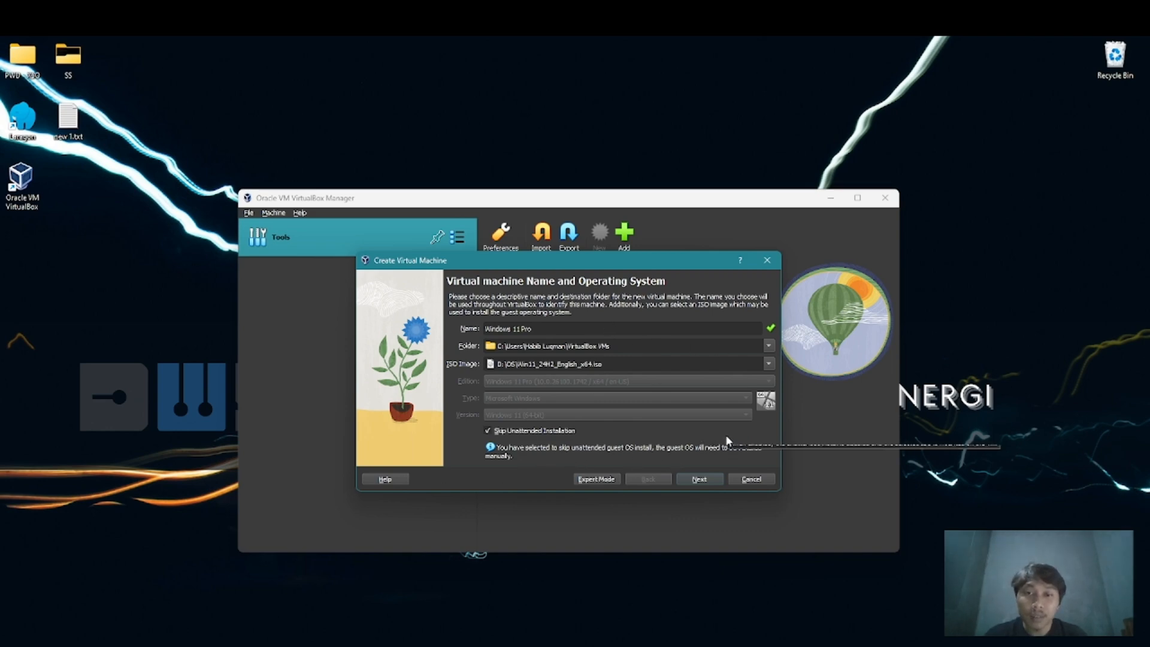
{"action": "left_click", "coordinate": [550, 436]}
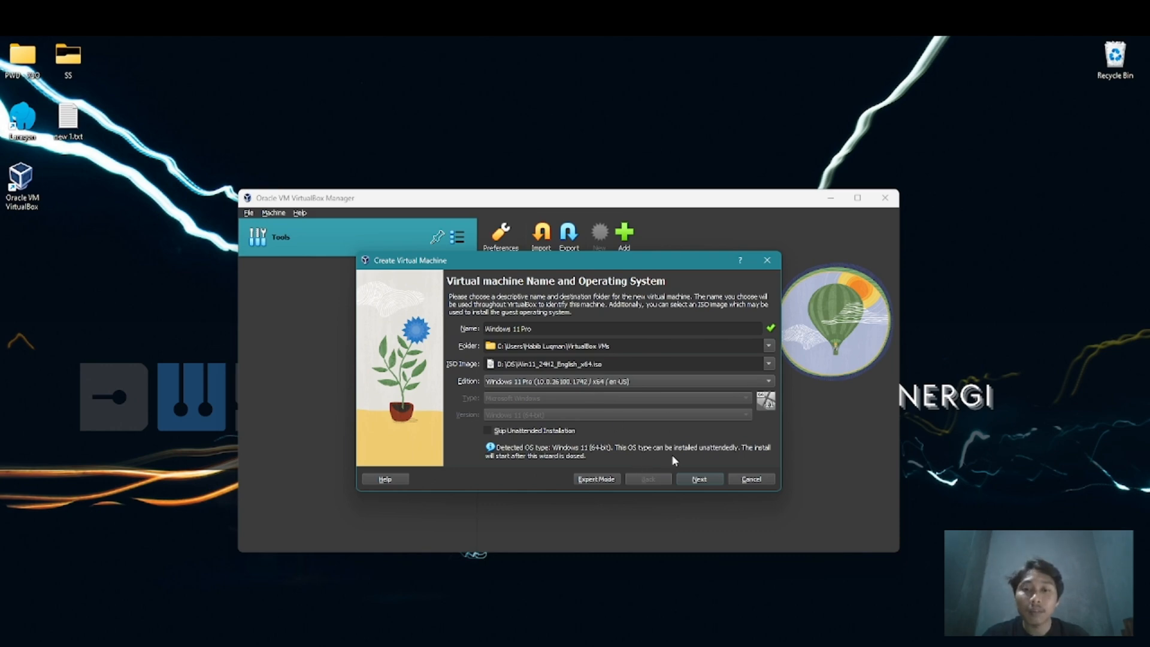
{"action": "left_click", "coordinate": [704, 480]}
Set the username for the unattended guest installation to kelompokdua
{"action": "double_click", "coordinate": [556, 358]}
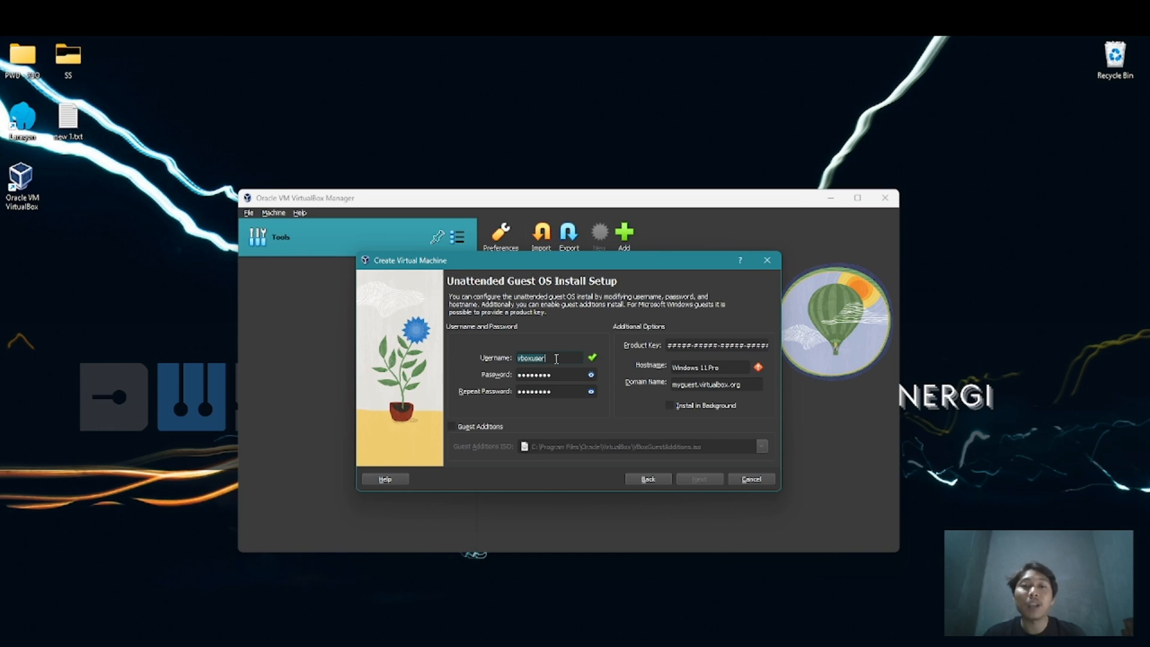
{"action": "type", "text": "kelompo"}
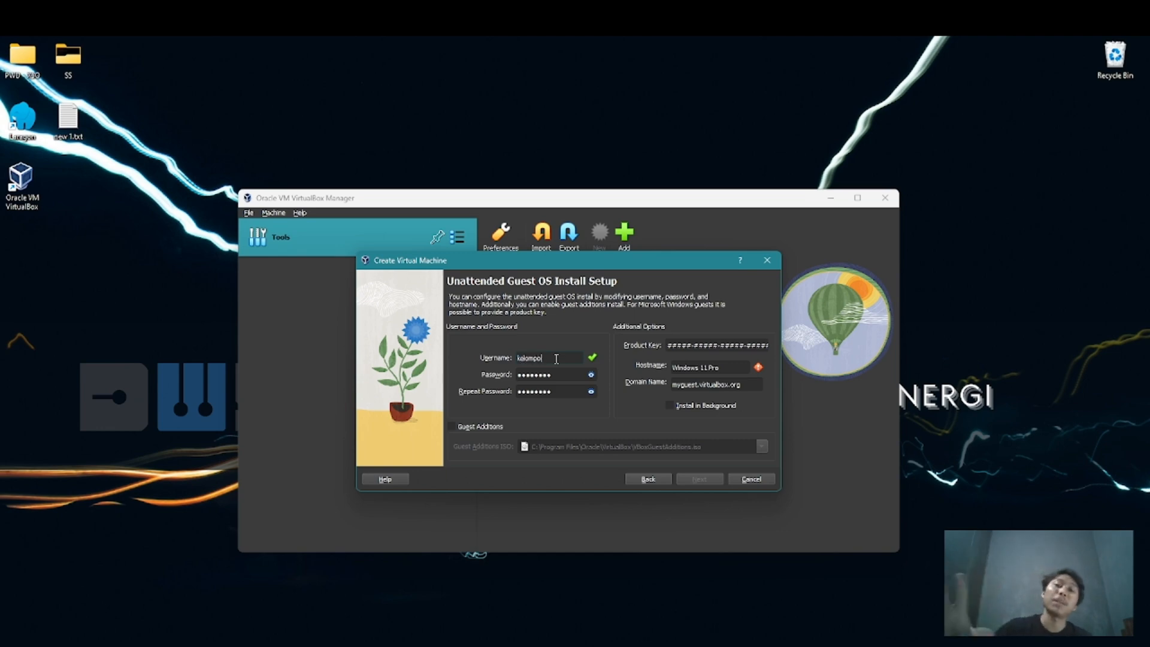
{"action": "type", "text": "k4a"}
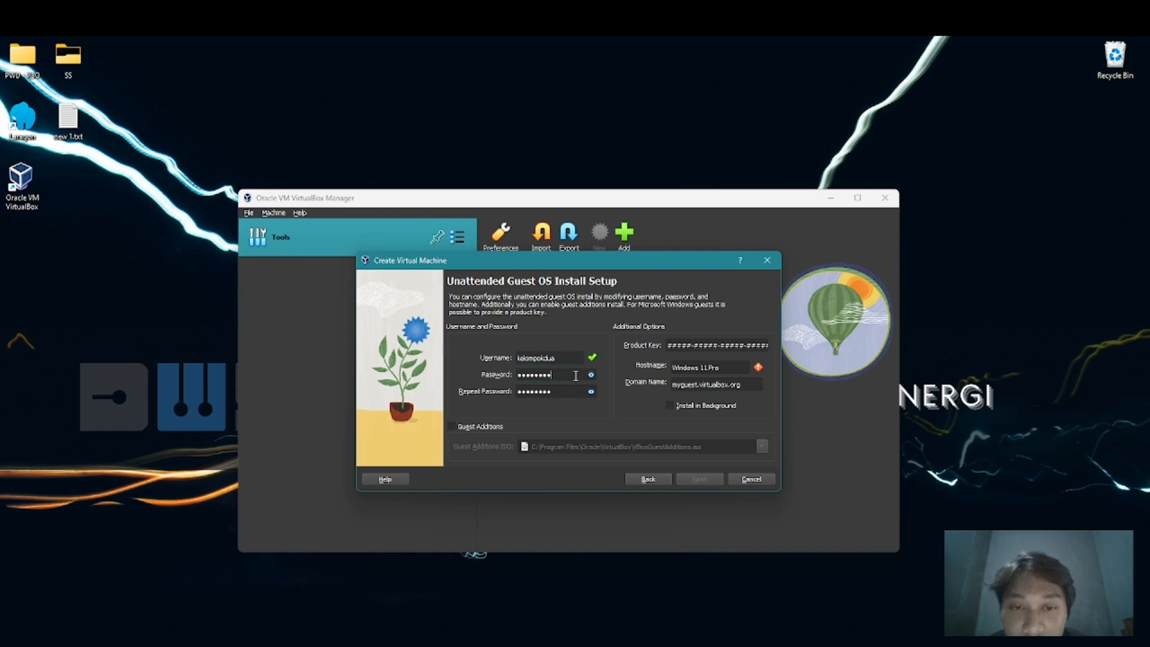
Make the guest account's password readable and enter the new password in both the Password and Repeat Password fields
{"action": "double_click", "coordinate": [577, 376]}
{"action": "left_click", "coordinate": [591, 376]}
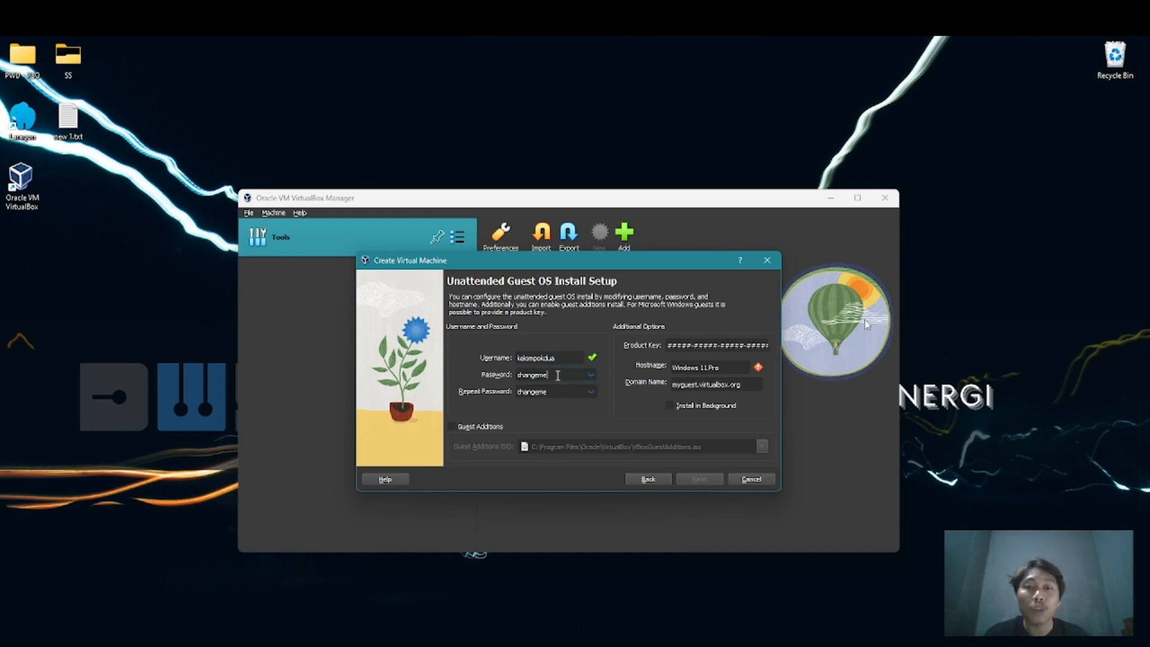
{"action": "double_click", "coordinate": [554, 376]}
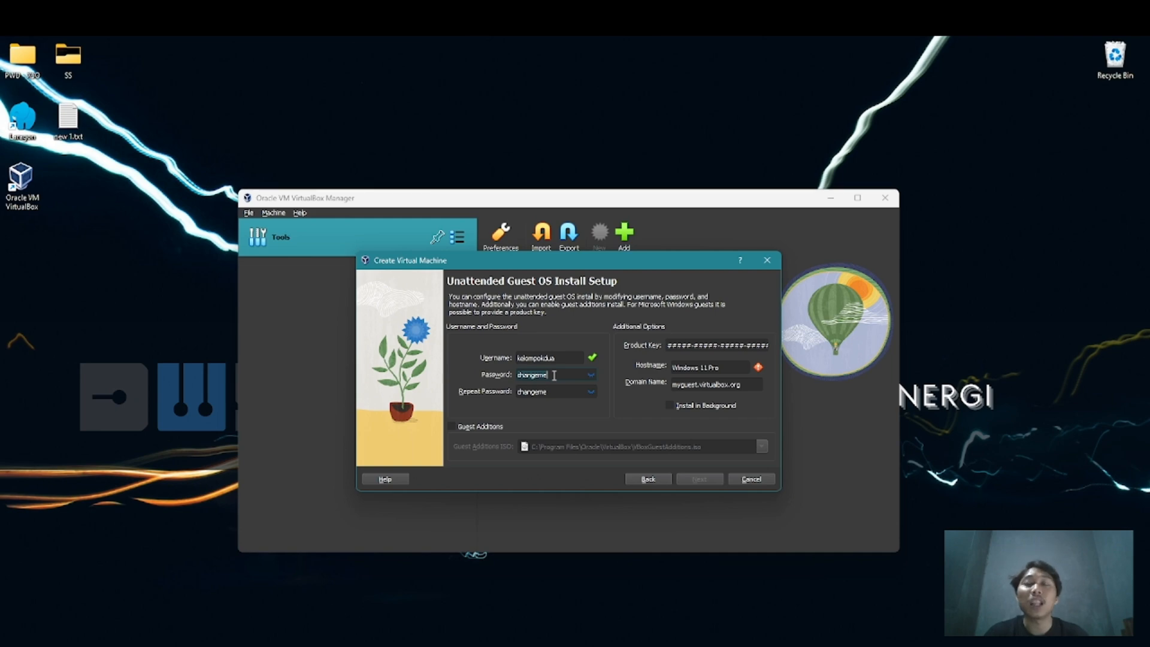
{"action": "type", "text": "password"}
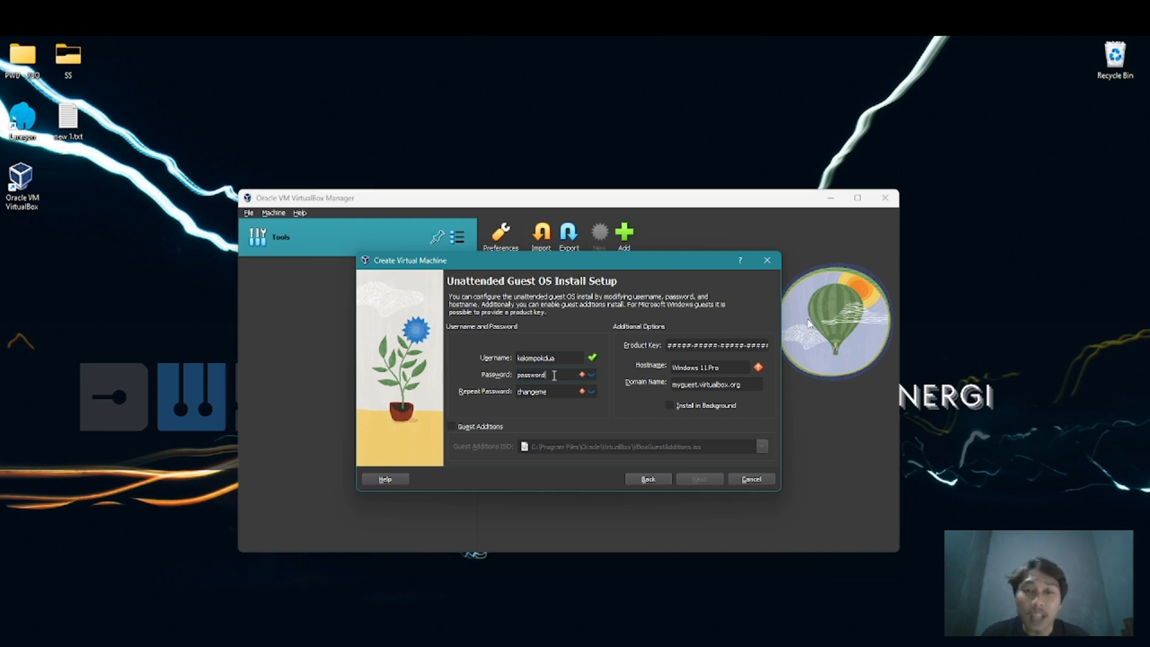
{"action": "key", "text": "Tab"}
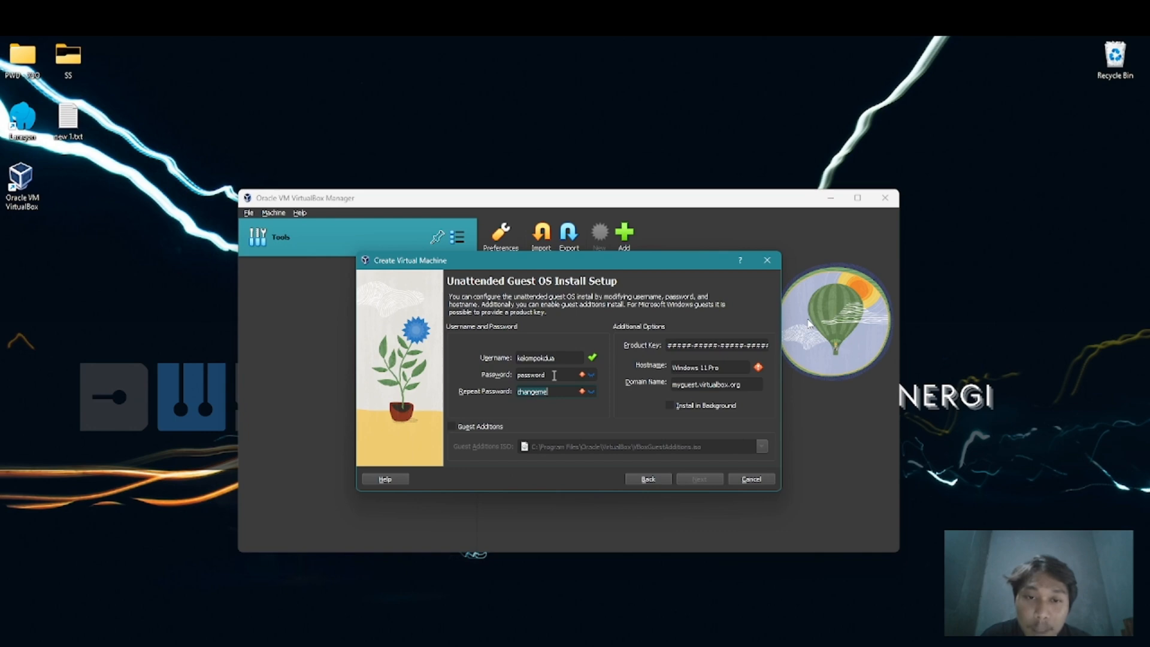
{"action": "type", "text": "password"}
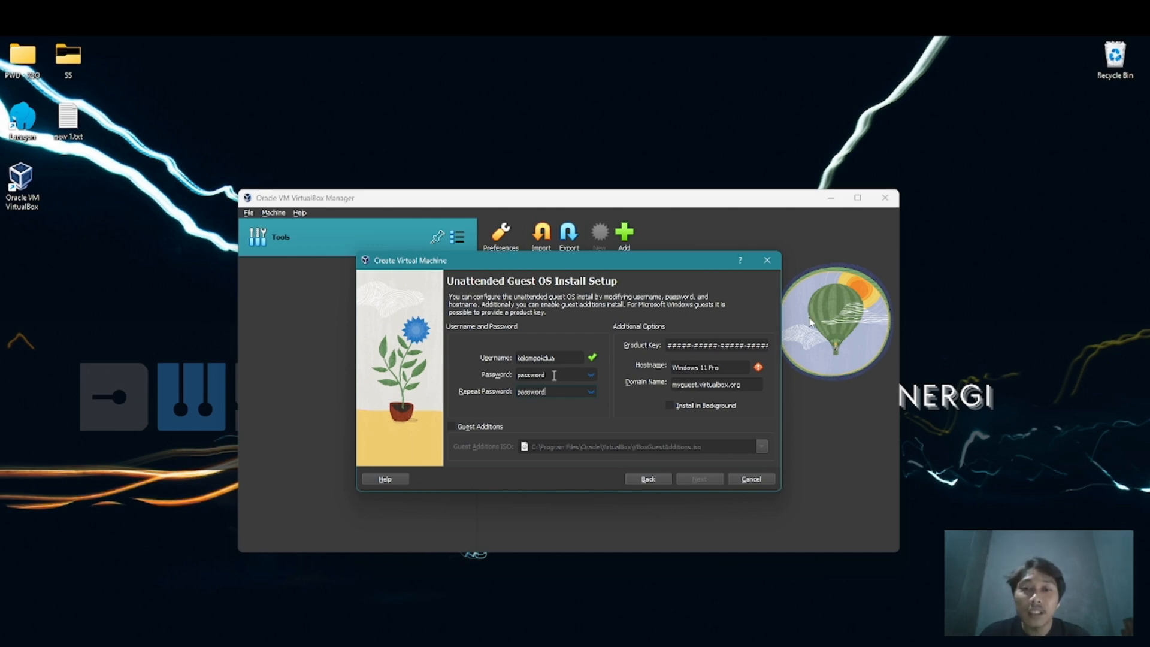
Set the hostname to Windows, enable Guest Additions and continue to the hardware settings
{"action": "triple_click", "coordinate": [742, 368]}
{"action": "type", "text": "Windows"}
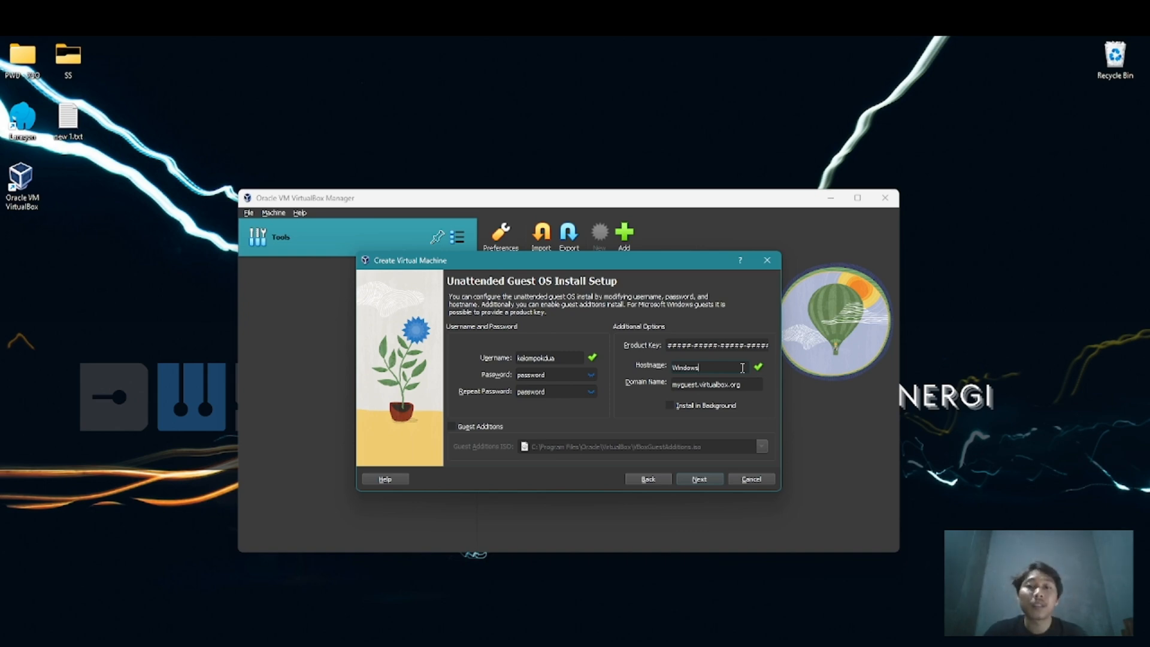
{"action": "left_click", "coordinate": [466, 427]}
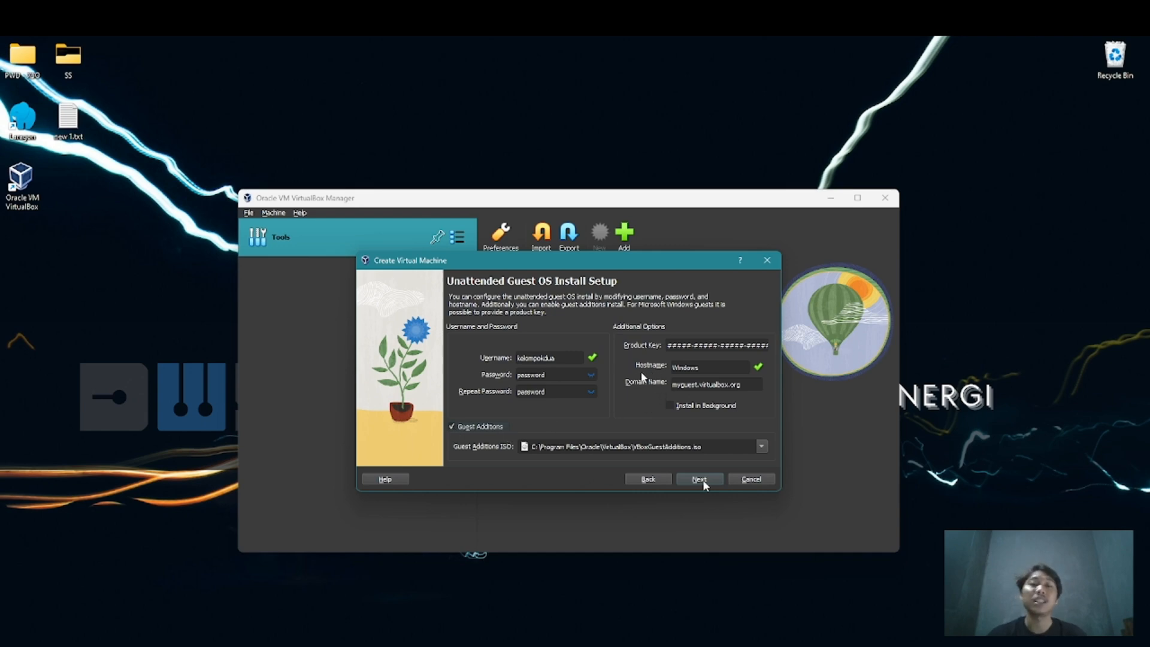
{"action": "left_click", "coordinate": [703, 482]}
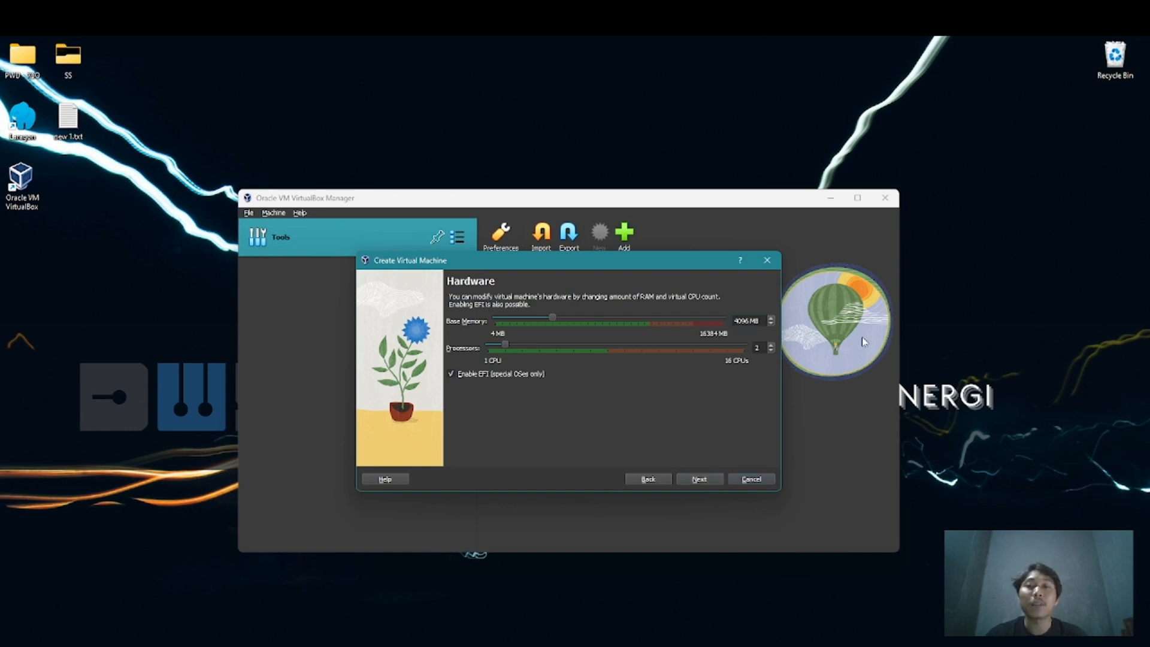
Set the base memory to 8096 MB and the processors to 4, and continue to the virtual hard disk settings
{"action": "left_click", "coordinate": [738, 321]}
{"action": "key", "text": "BackSpace"}
{"action": "type", "text": "8"}
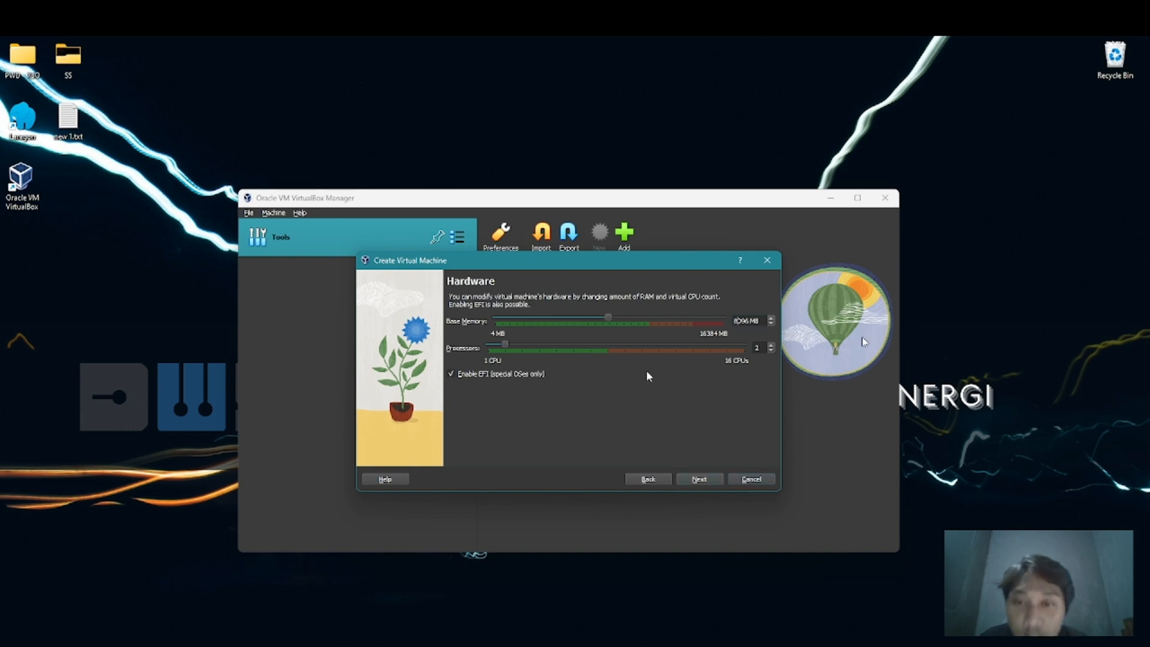
{"action": "left_click", "coordinate": [759, 345]}
{"action": "key", "text": "BackSpace"}
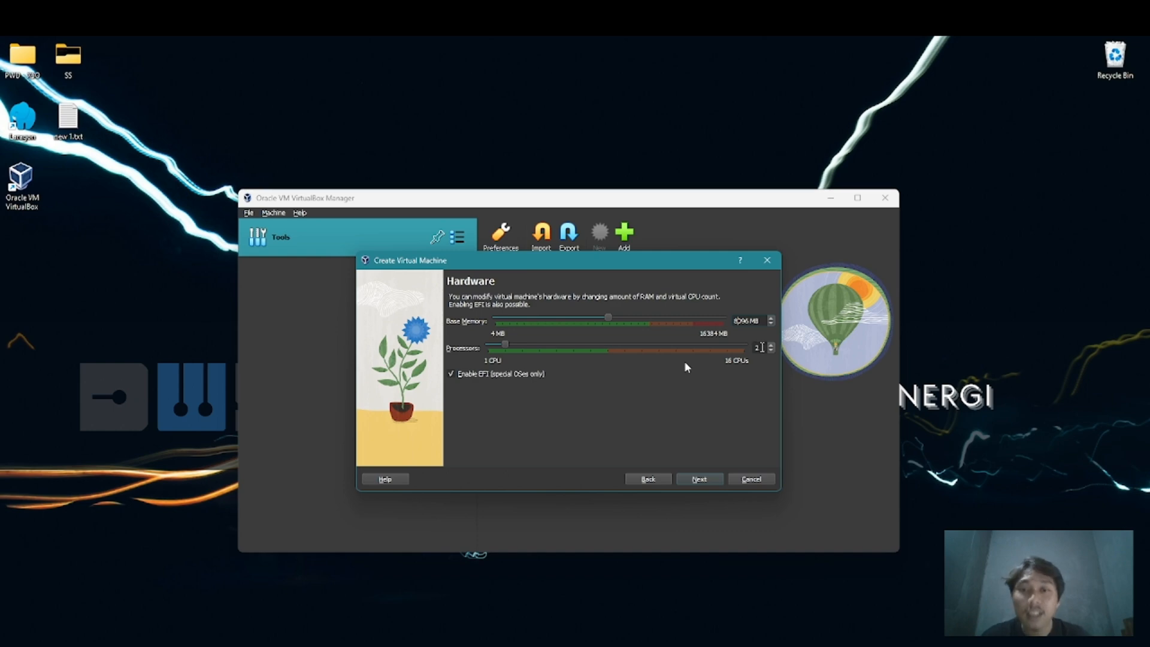
{"action": "type", "text": "4"}
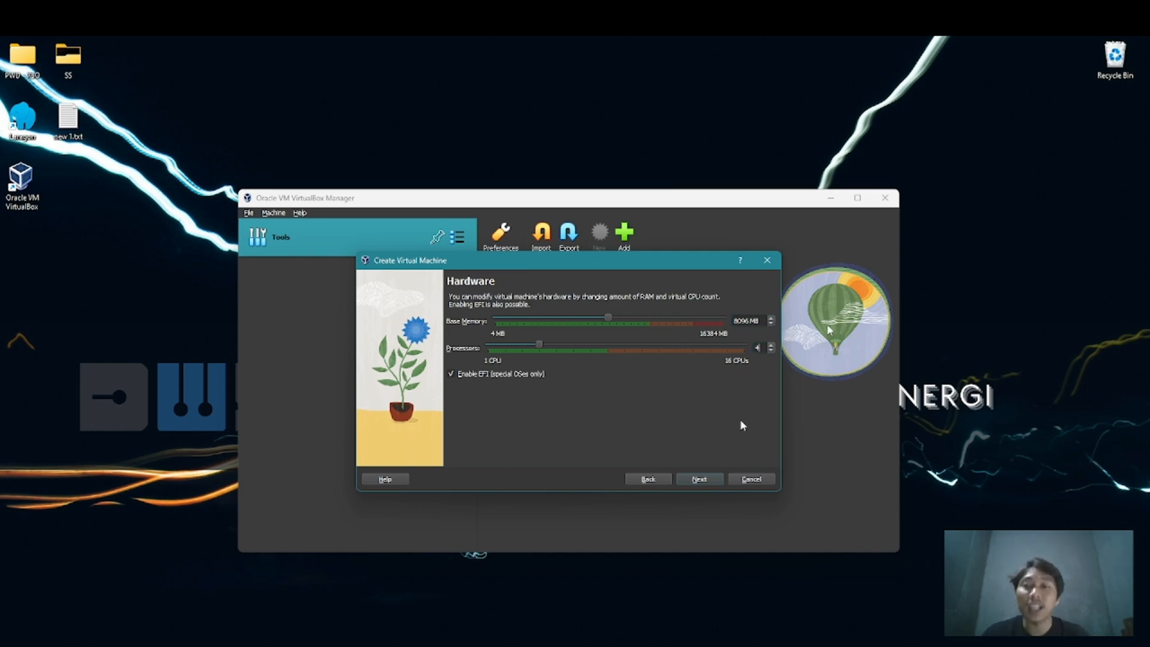
{"action": "left_click", "coordinate": [716, 480]}
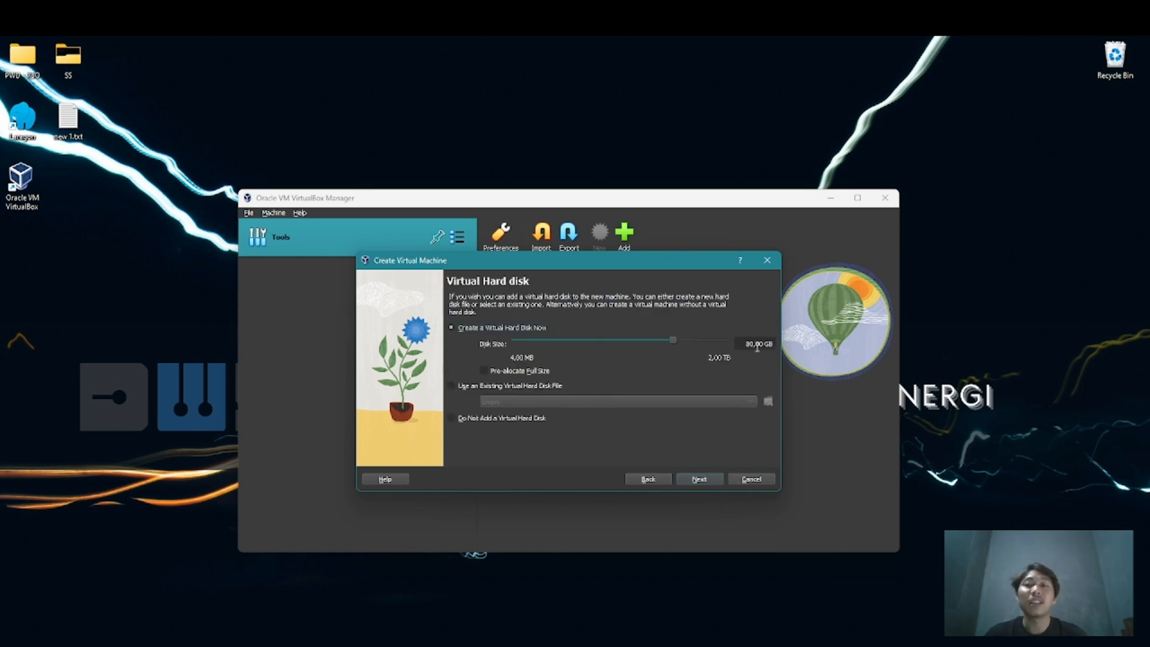
Accept a new 80 GB virtual hard disk, review the configuration summary and finish creating the Windows 11 Pro machine
{"action": "left_click", "coordinate": [711, 483]}
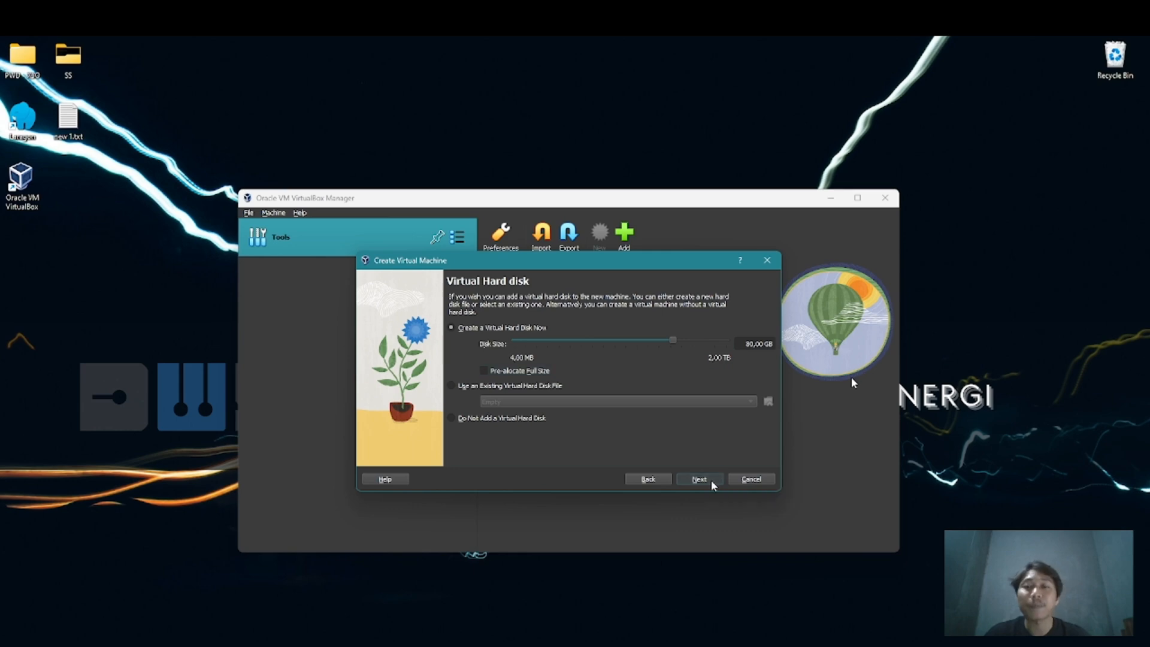
{"action": "scroll", "coordinate": [709, 383], "scroll_direction": "down", "scroll_amount": 2}
{"action": "scroll", "coordinate": [727, 400], "scroll_direction": "up", "scroll_amount": 2}
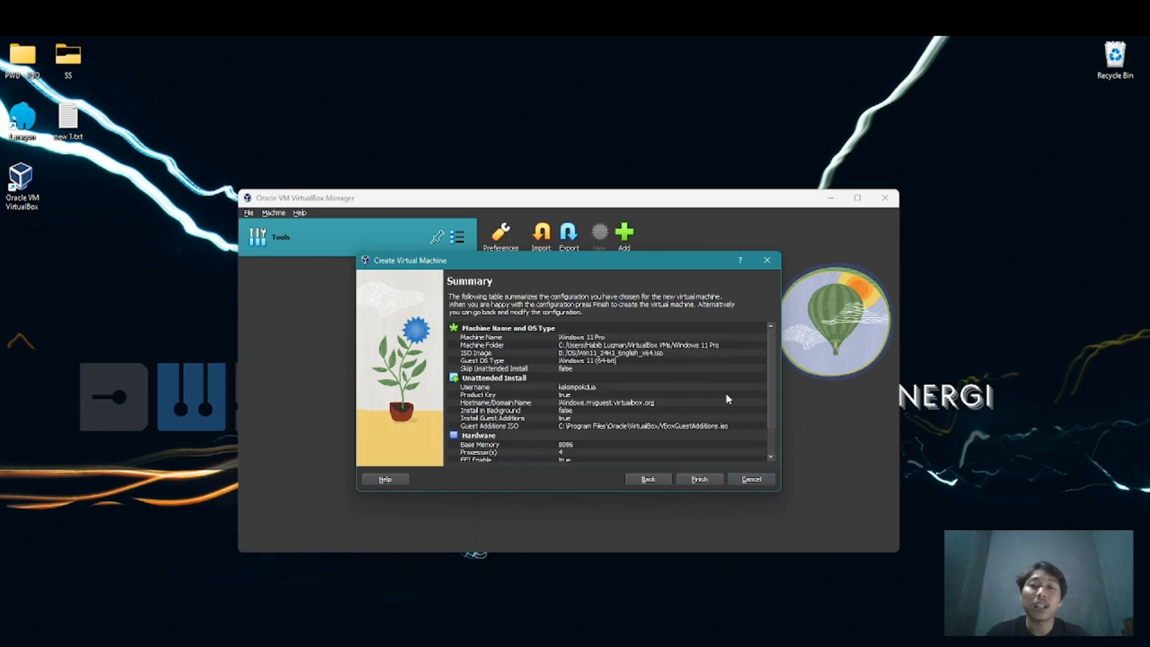
{"action": "scroll", "coordinate": [726, 395], "scroll_direction": "down", "scroll_amount": 2}
{"action": "left_click", "coordinate": [713, 477]}
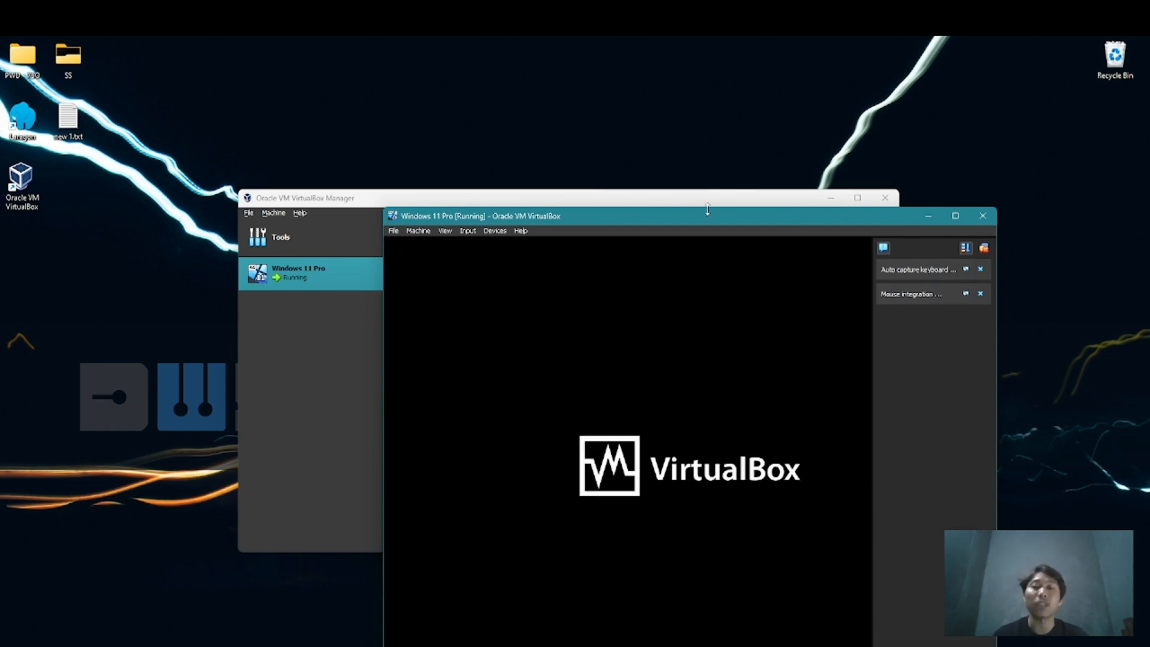
Maximize the running Windows 11 Pro machine's window and proceed with Windows 11 Setup without a product key
{"action": "left_click_drag", "start_coordinate": [704, 217], "coordinate": [593, 36]}
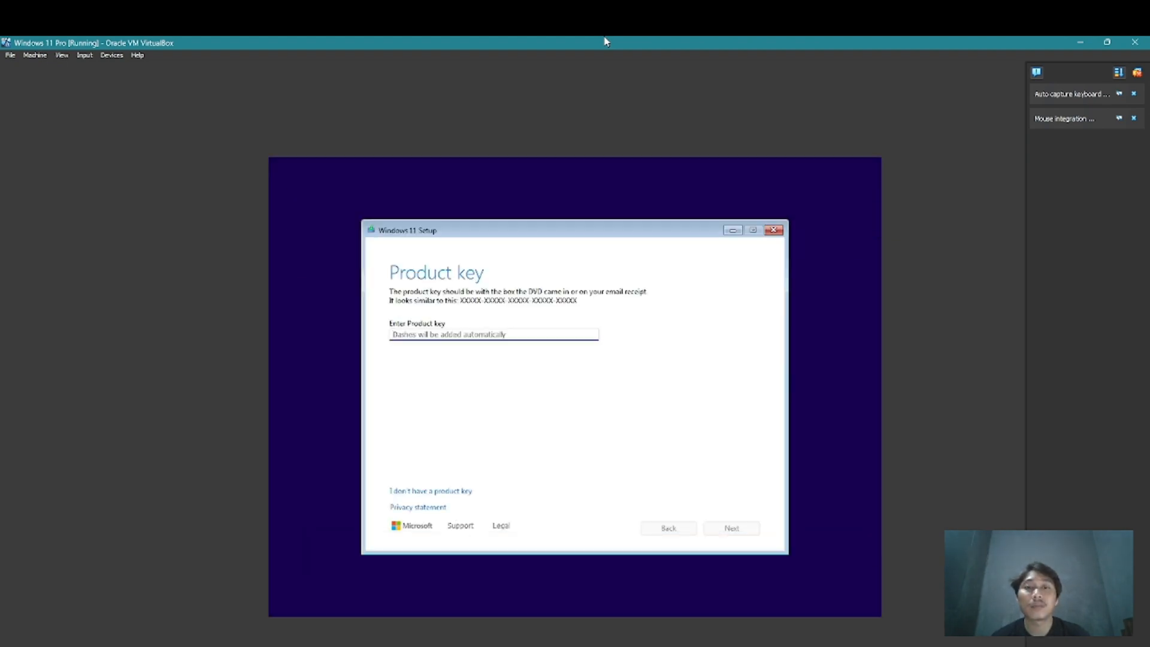
{"action": "left_click", "coordinate": [439, 492]}
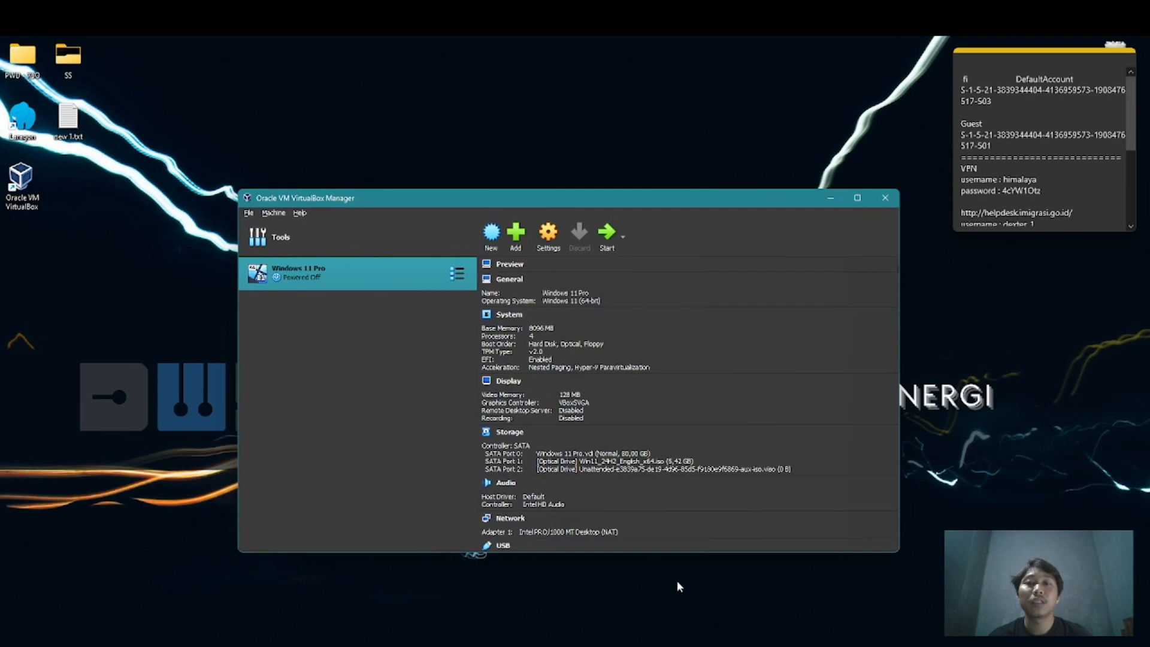
Switch to Firefox, search for "download linux mint" and open the Linux Mint download page
{"action": "key", "text": "super+s"}
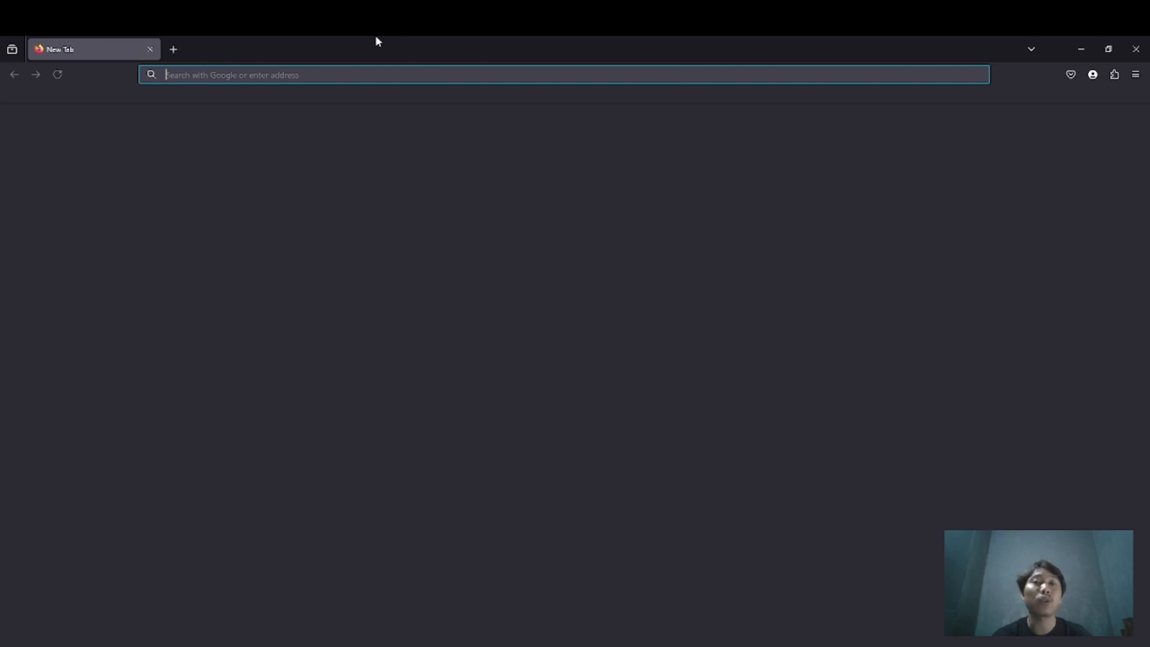
{"action": "type", "text": "do"}
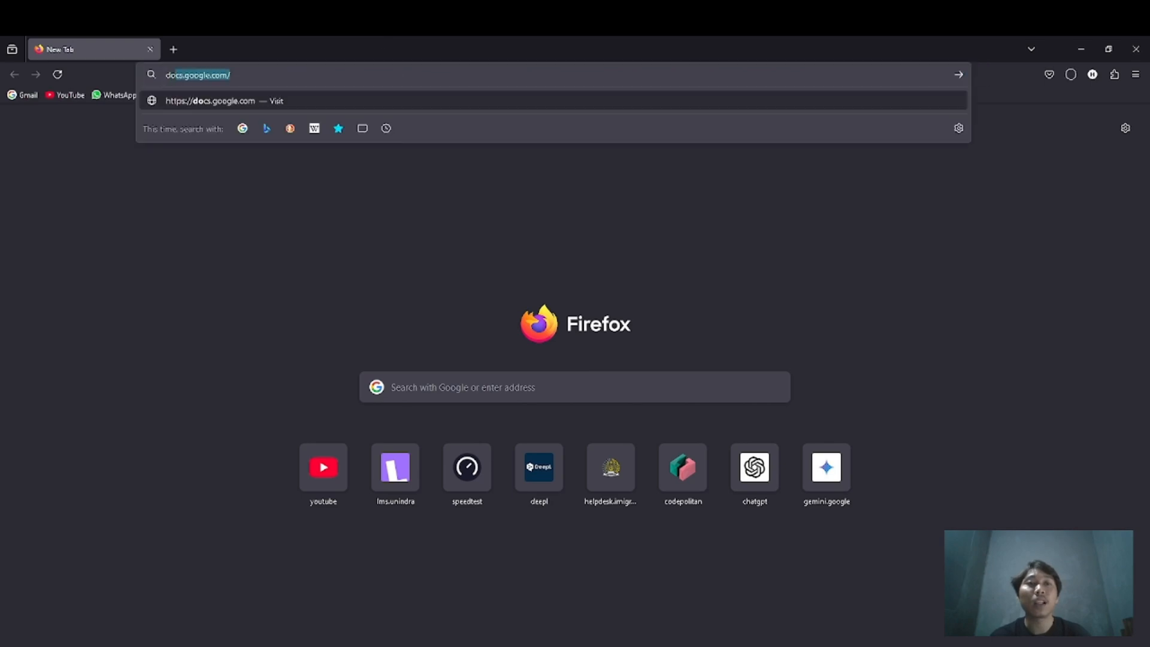
{"action": "type", "text": "wnload"}
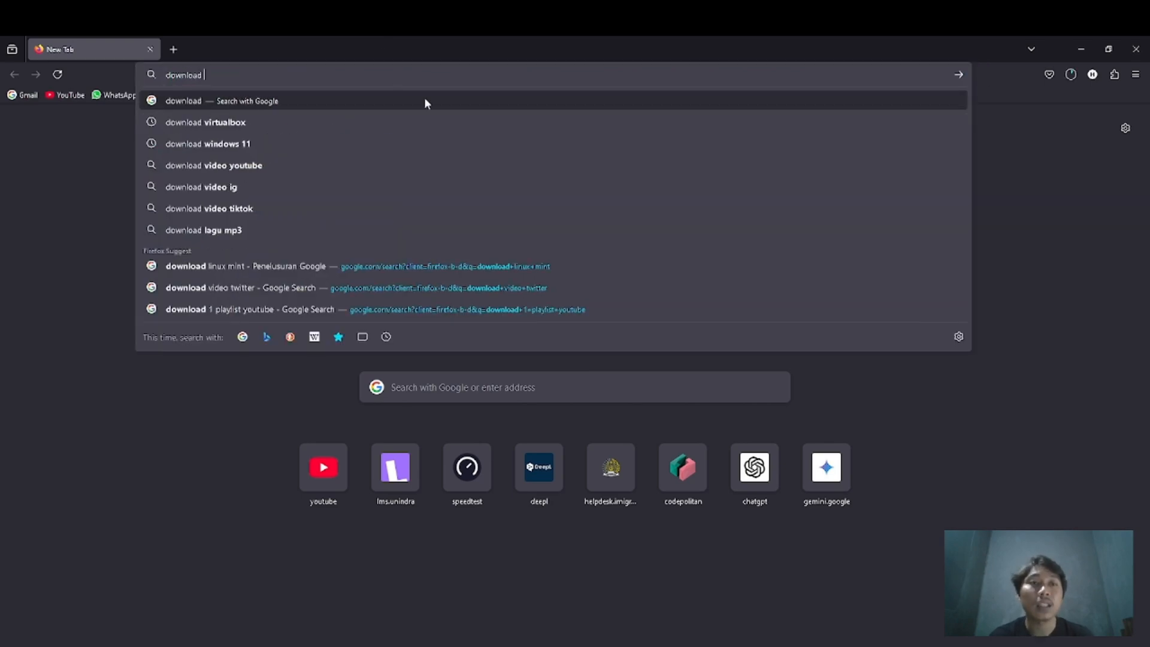
{"action": "type", "text": " linux mint"}
{"action": "key", "text": "Return"}
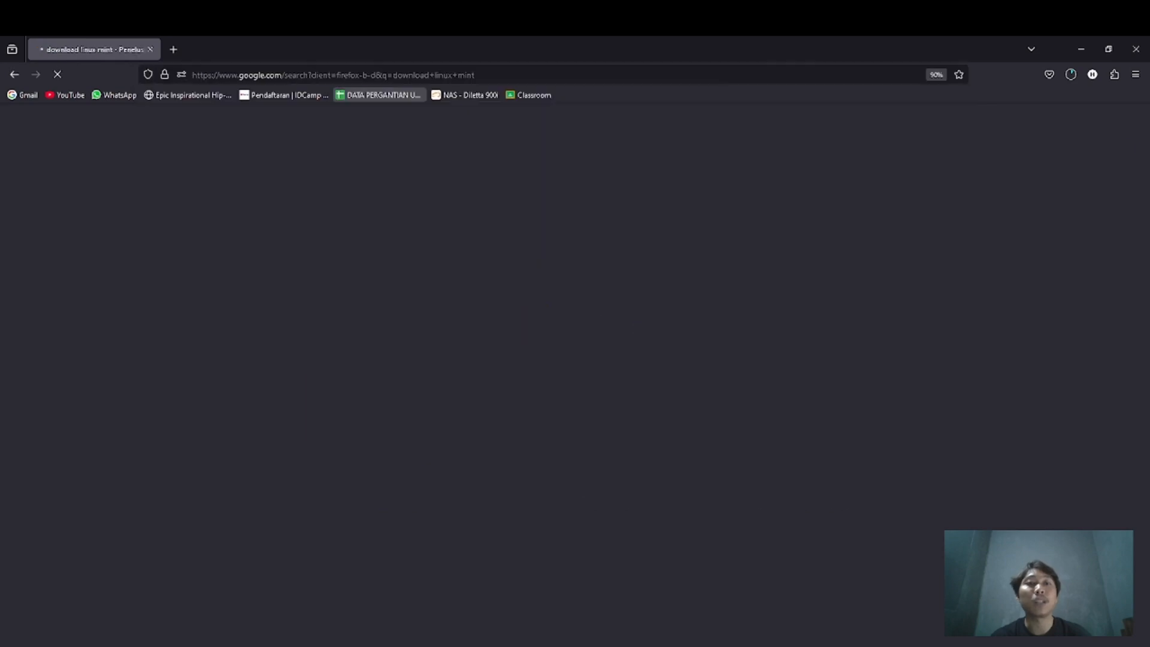
{"action": "left_click", "coordinate": [181, 264]}
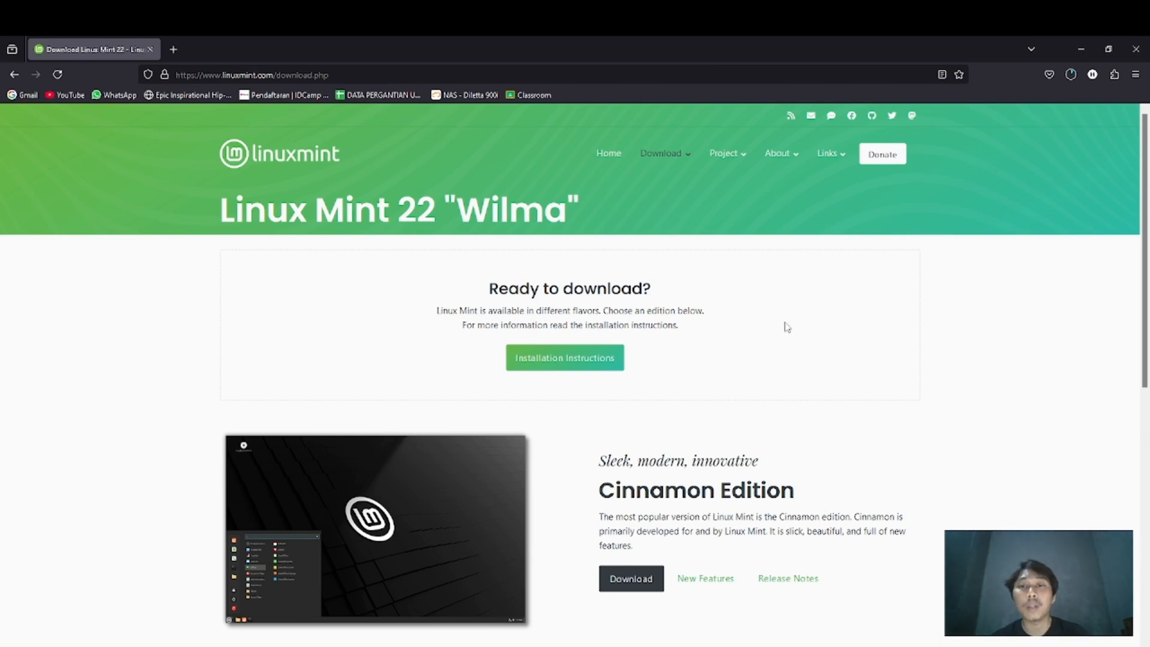
Look through the Linux Mint 22 editions and open the download page of the Cinnamon Edition
{"action": "scroll", "coordinate": [786, 327], "scroll_direction": "down", "scroll_amount": 2}
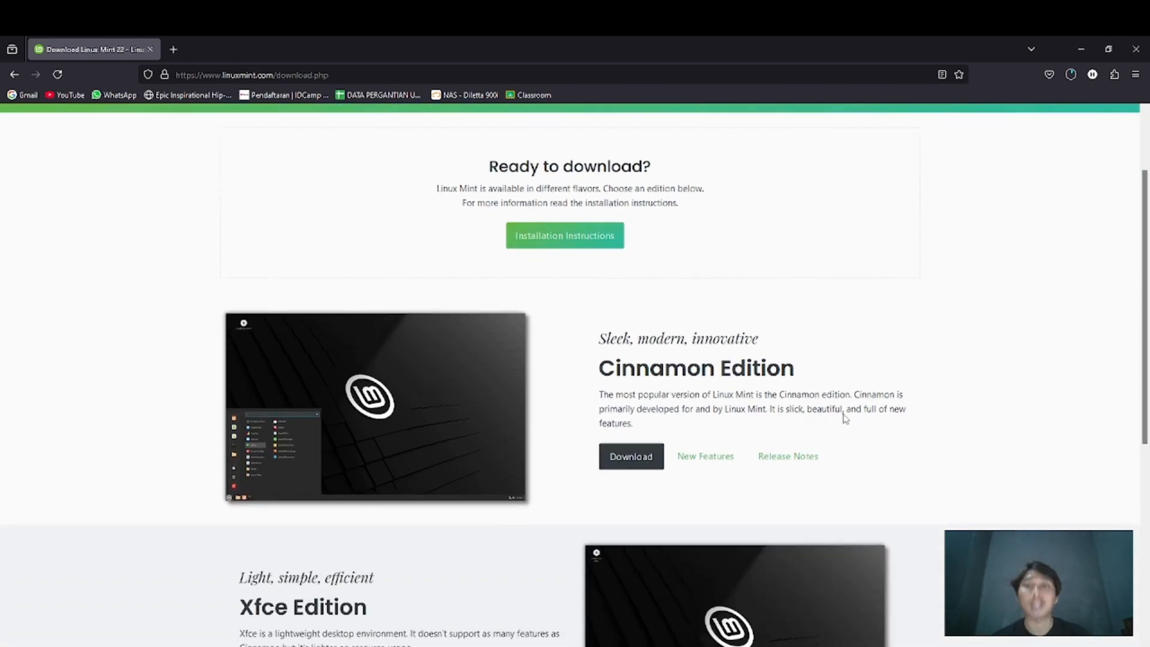
{"action": "scroll", "coordinate": [844, 418], "scroll_direction": "down", "scroll_amount": 3}
{"action": "scroll", "coordinate": [737, 452], "scroll_direction": "down", "scroll_amount": 4}
{"action": "scroll", "coordinate": [753, 450], "scroll_direction": "up", "scroll_amount": 5}
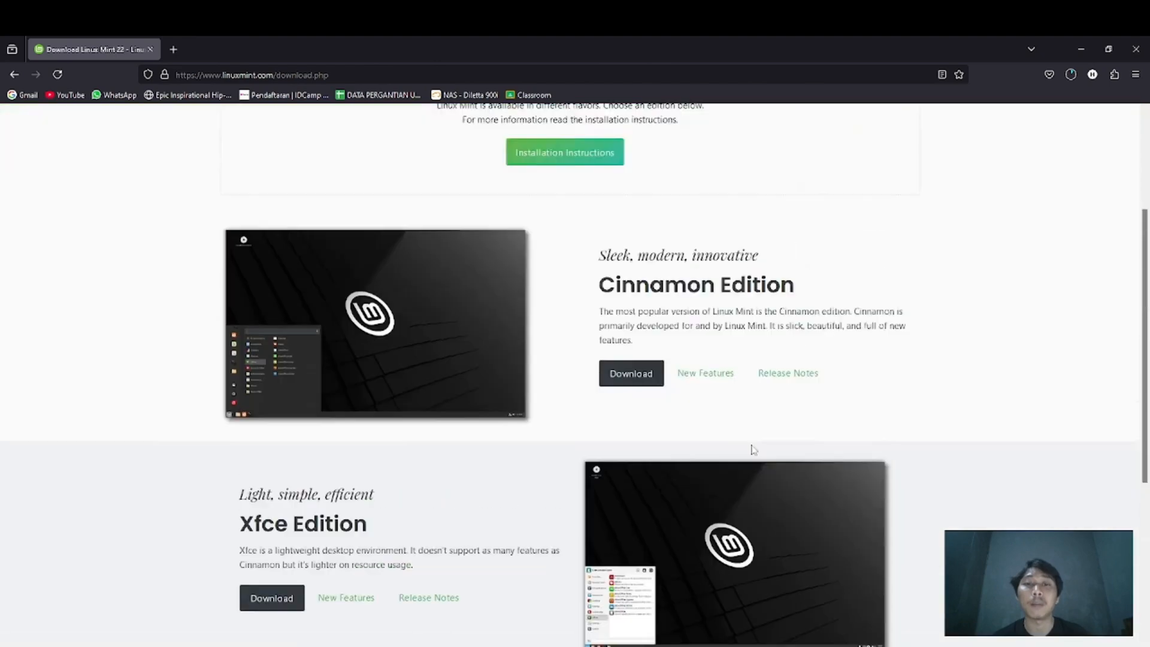
{"action": "left_click", "coordinate": [637, 388]}
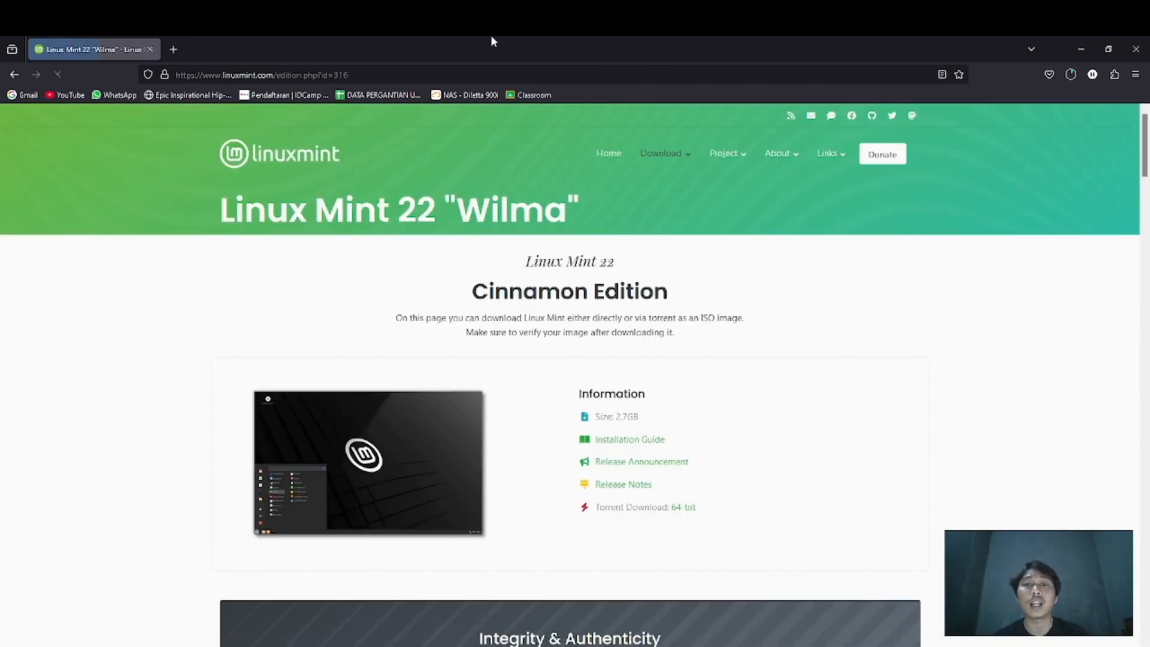
Start downloading the Linux Mint 22 Cinnamon ISO from the LayerOnline mirror and pause that download
{"action": "scroll", "coordinate": [770, 315], "scroll_direction": "down", "scroll_amount": 8}
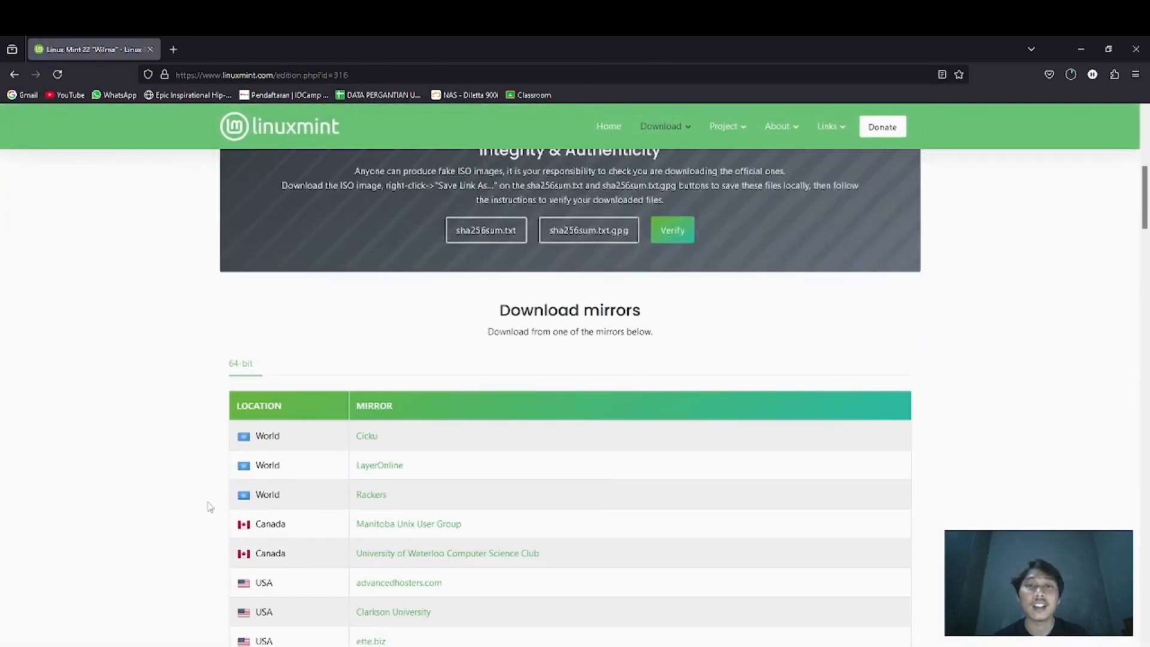
{"action": "scroll", "coordinate": [450, 463], "scroll_direction": "down", "scroll_amount": 1}
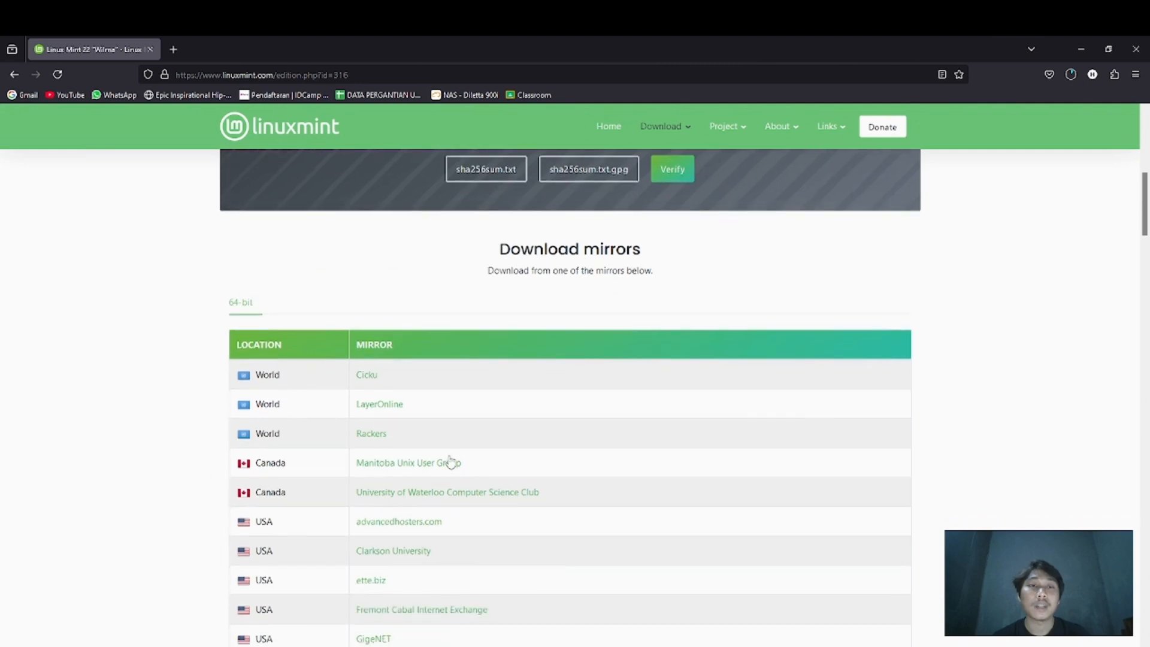
{"action": "left_click", "coordinate": [393, 407]}
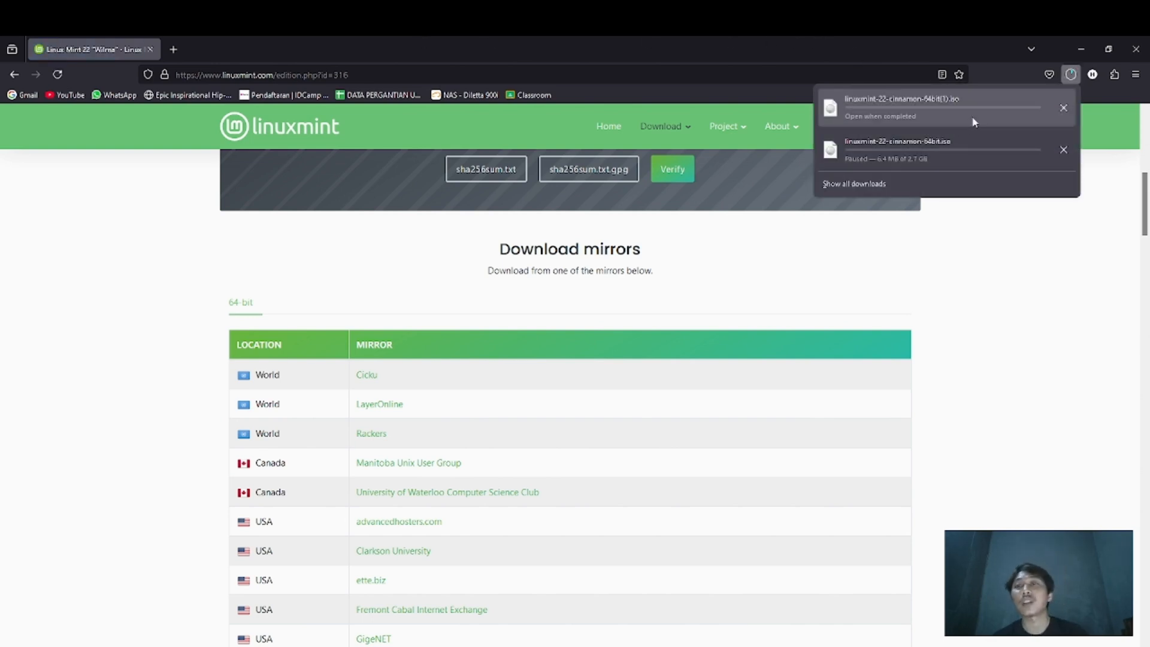
{"action": "right_click", "coordinate": [1008, 109]}
{"action": "left_click", "coordinate": [1004, 123]}
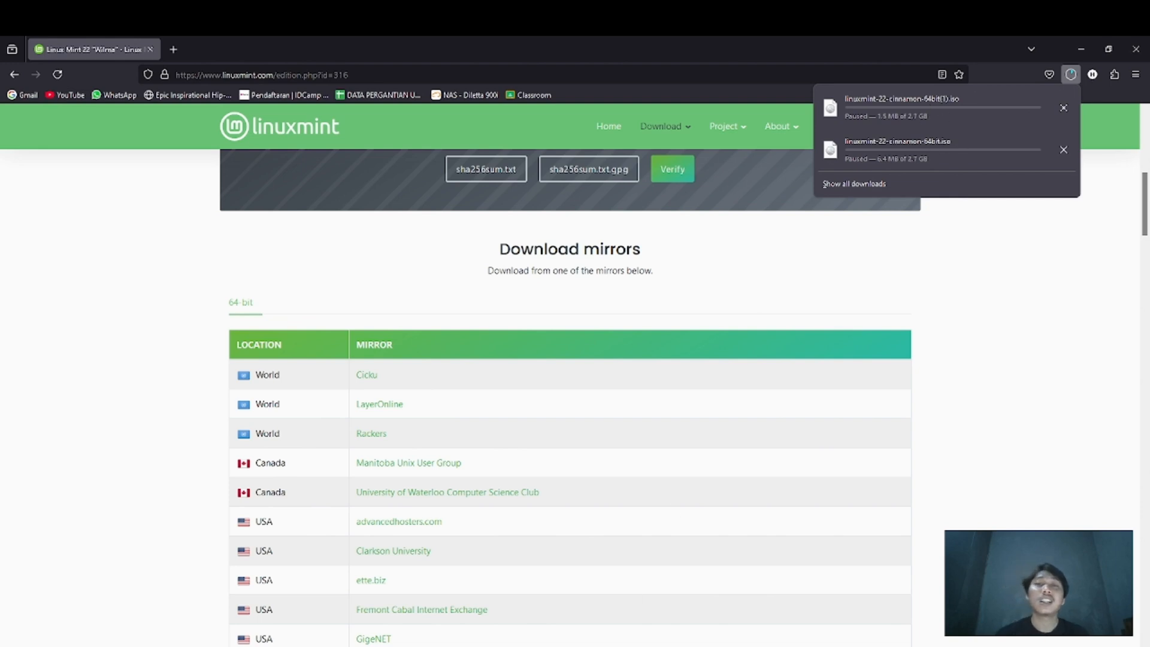
Switch to File Explorer, check the ISO files in the OS folder on drive D and minimize the window
{"action": "key", "text": "alt+Tab"}
{"action": "scroll", "coordinate": [272, 353], "scroll_direction": "down", "scroll_amount": 1}
{"action": "left_click", "coordinate": [245, 370]}
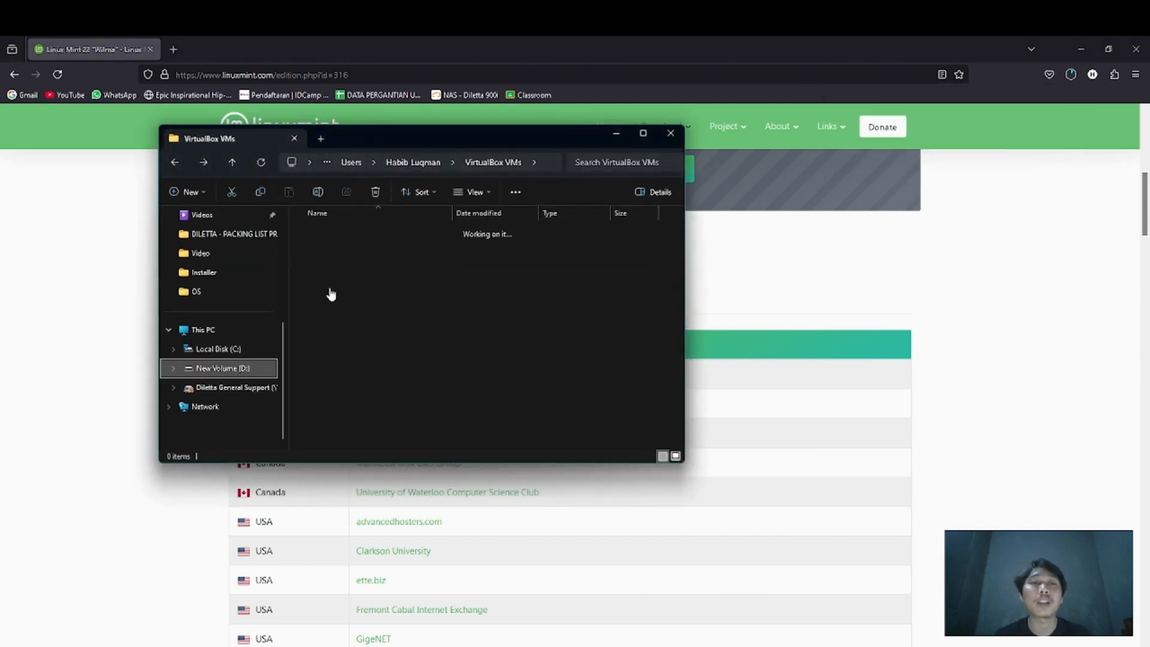
{"action": "scroll", "coordinate": [348, 260], "scroll_direction": "down", "scroll_amount": 2}
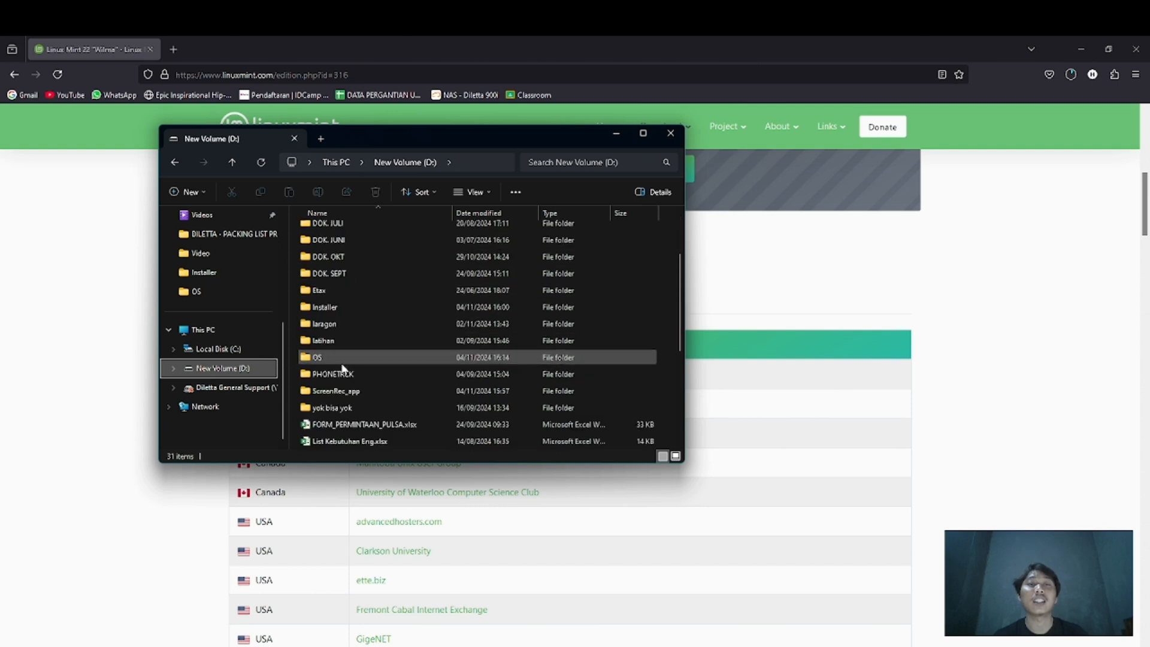
{"action": "double_click", "coordinate": [329, 355]}
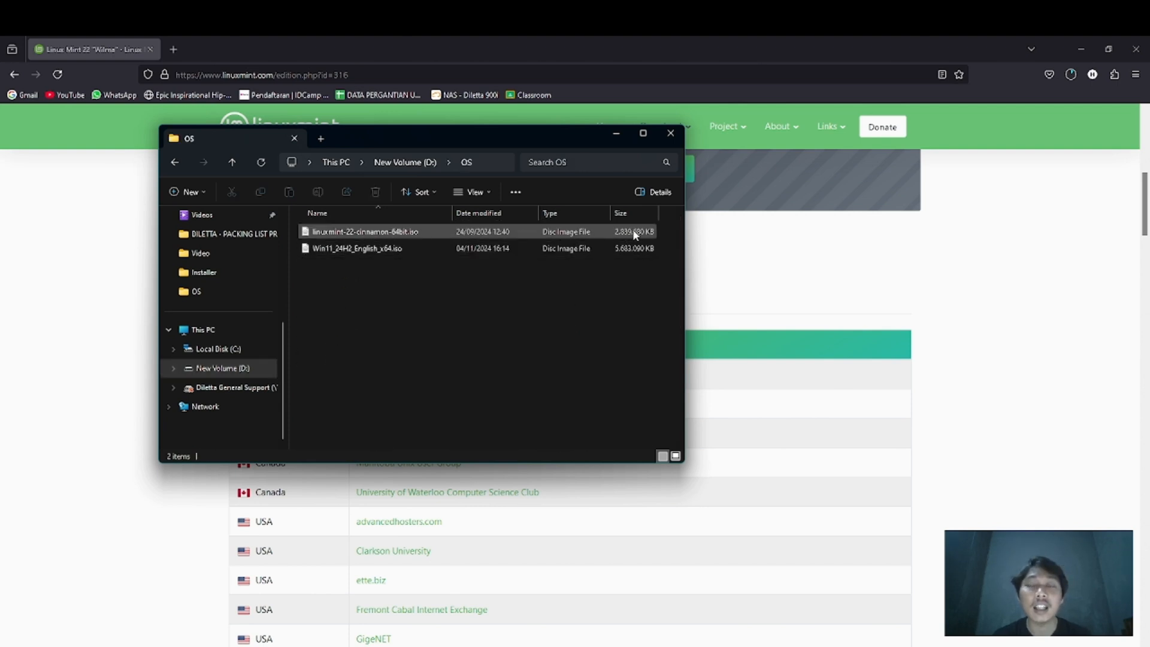
{"action": "left_click", "coordinate": [624, 133]}
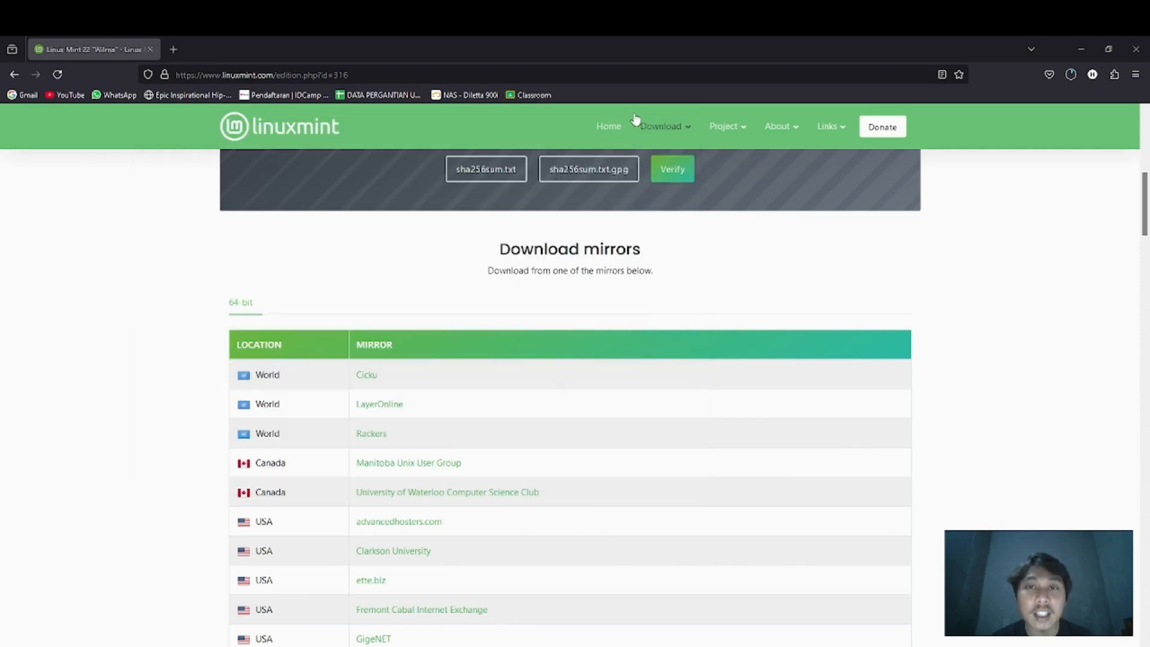
Minimize the browser to return to VirtualBox Manager and start a new virtual machine named Linux Mint
{"action": "left_click", "coordinate": [1090, 51]}
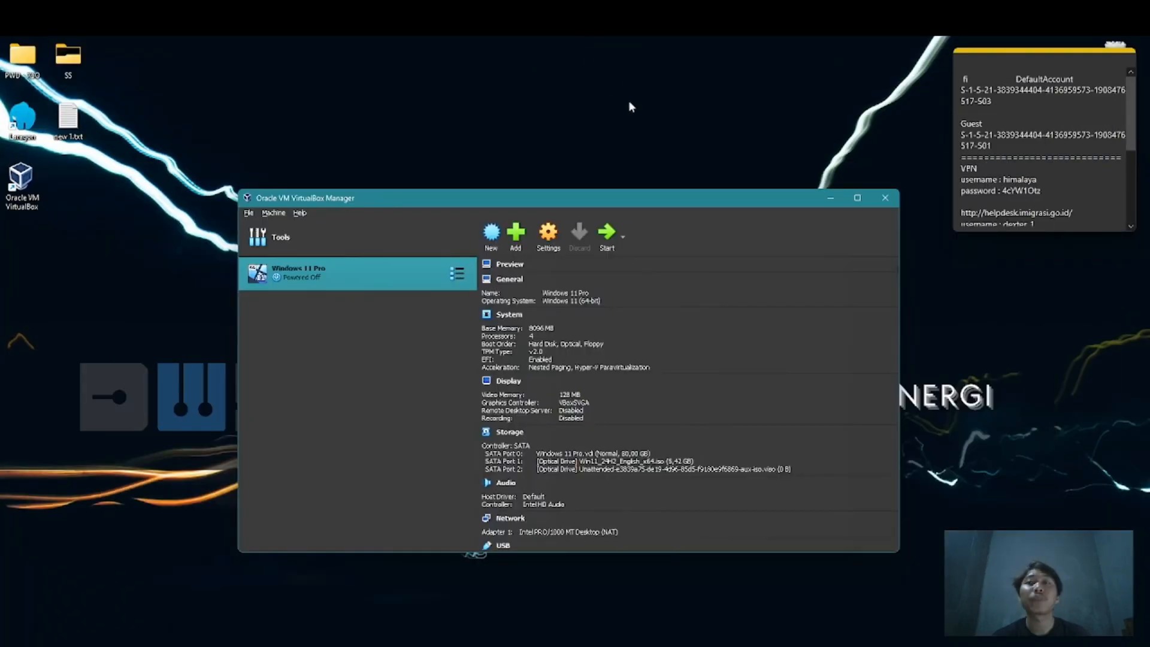
{"action": "left_click", "coordinate": [491, 234]}
{"action": "type", "text": "Linux Mint"}
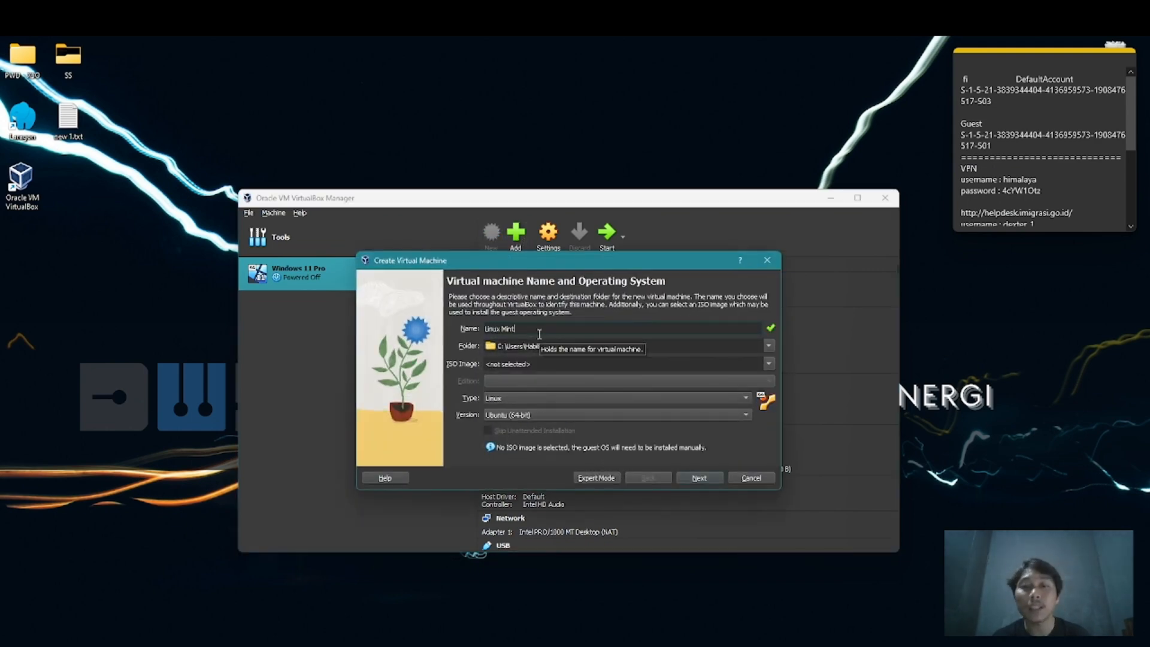
Select linuxmint-22-cinnamon-64bit.iso from D:\OS as the machine's ISO image
{"action": "left_click", "coordinate": [769, 364]}
{"action": "left_click", "coordinate": [569, 388]}
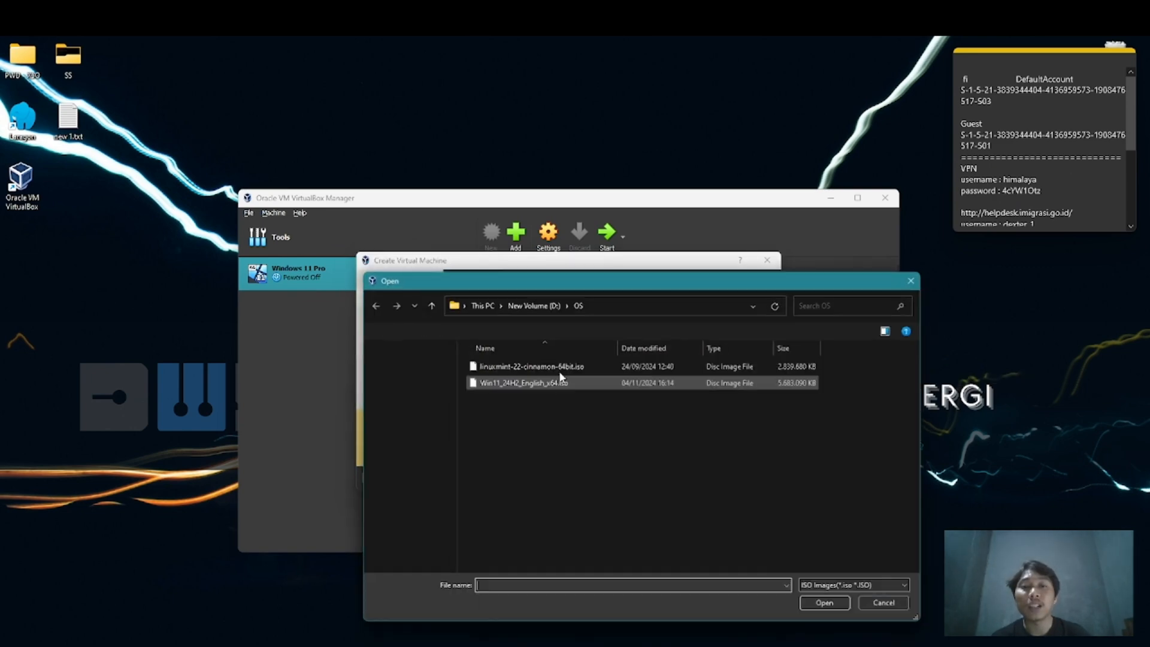
{"action": "left_click", "coordinate": [519, 371]}
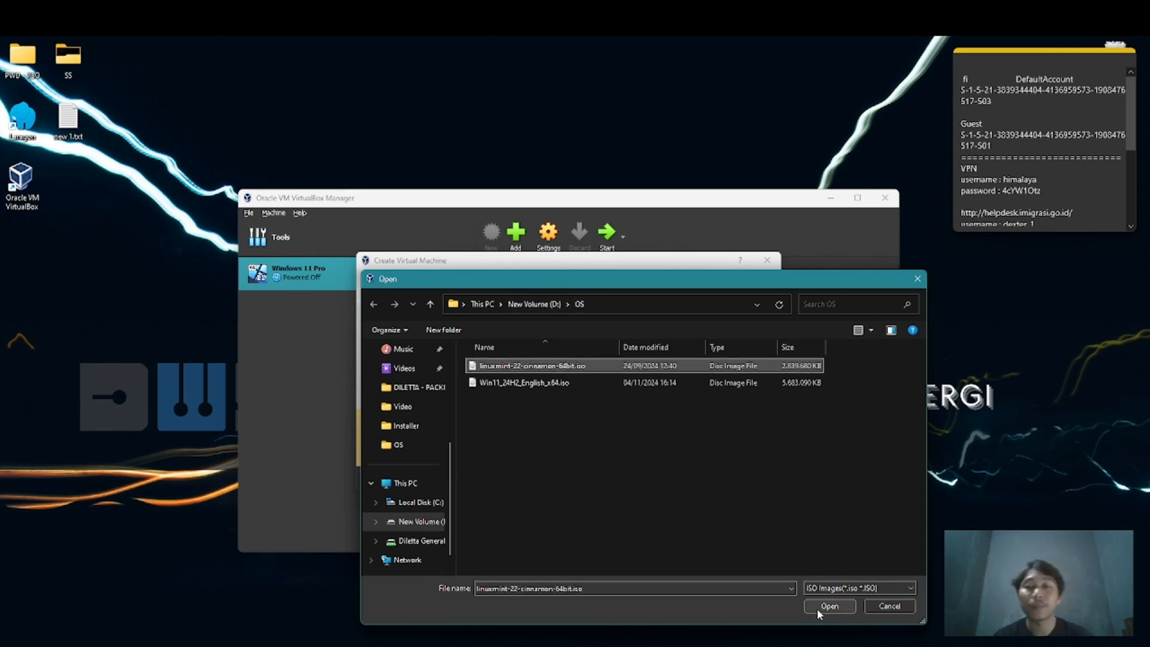
{"action": "left_click", "coordinate": [817, 609]}
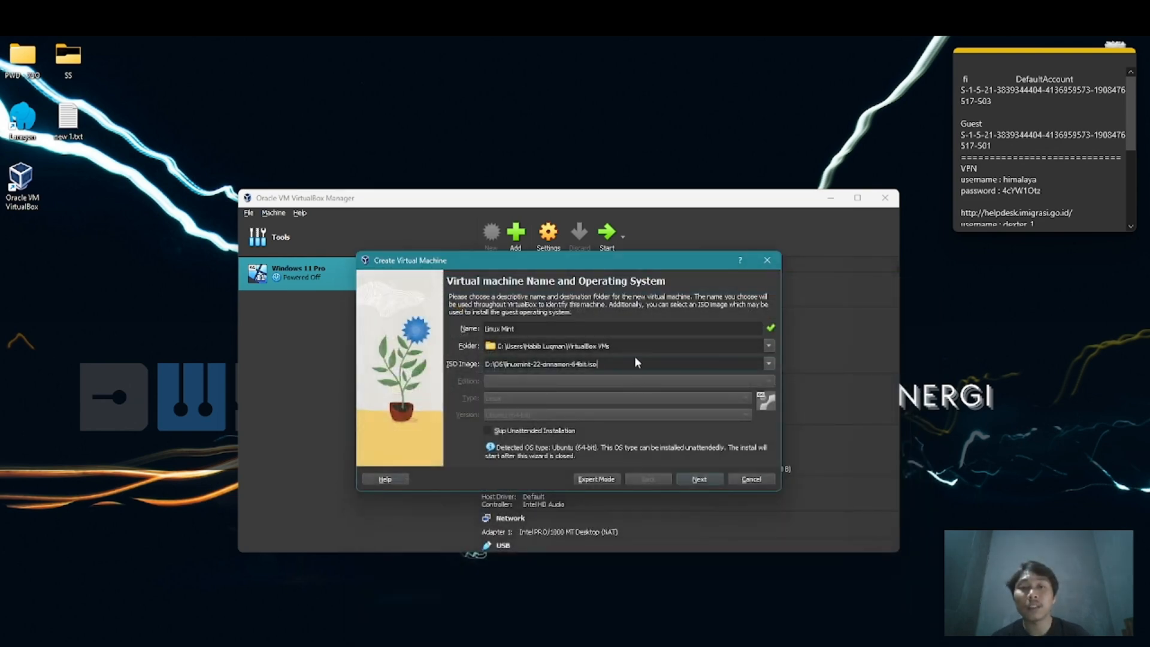
Keep the default machine folder, leave Skip Unattended Installation off and continue to the guest OS setup
{"action": "left_click", "coordinate": [636, 347]}
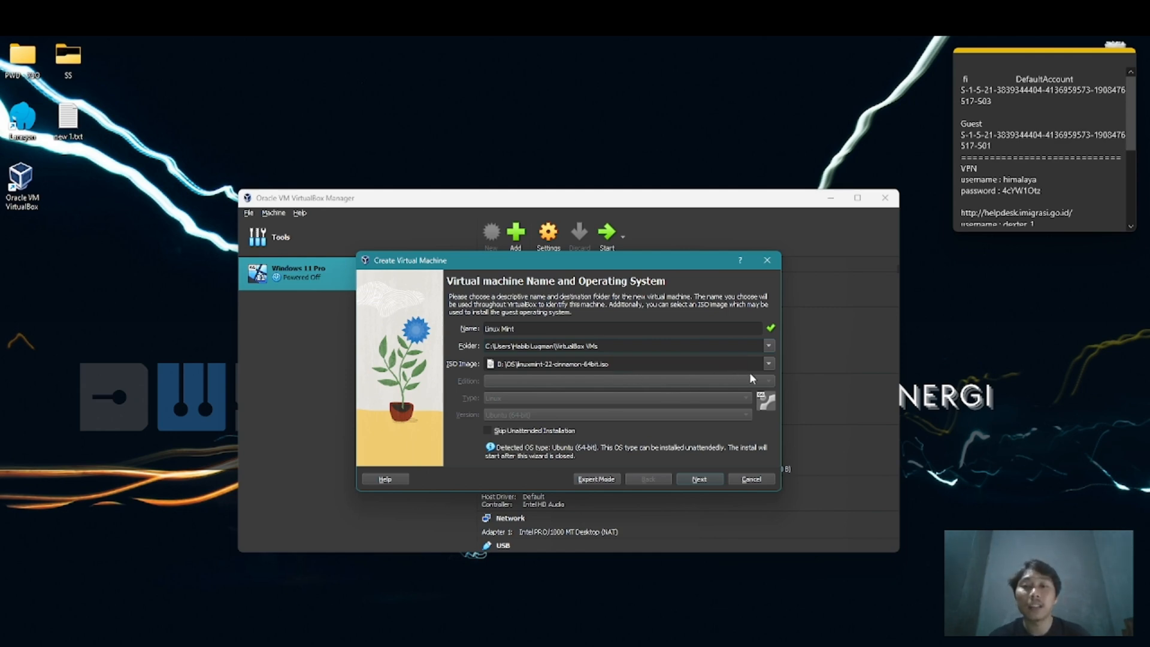
{"action": "left_click", "coordinate": [548, 430]}
{"action": "left_click", "coordinate": [549, 431]}
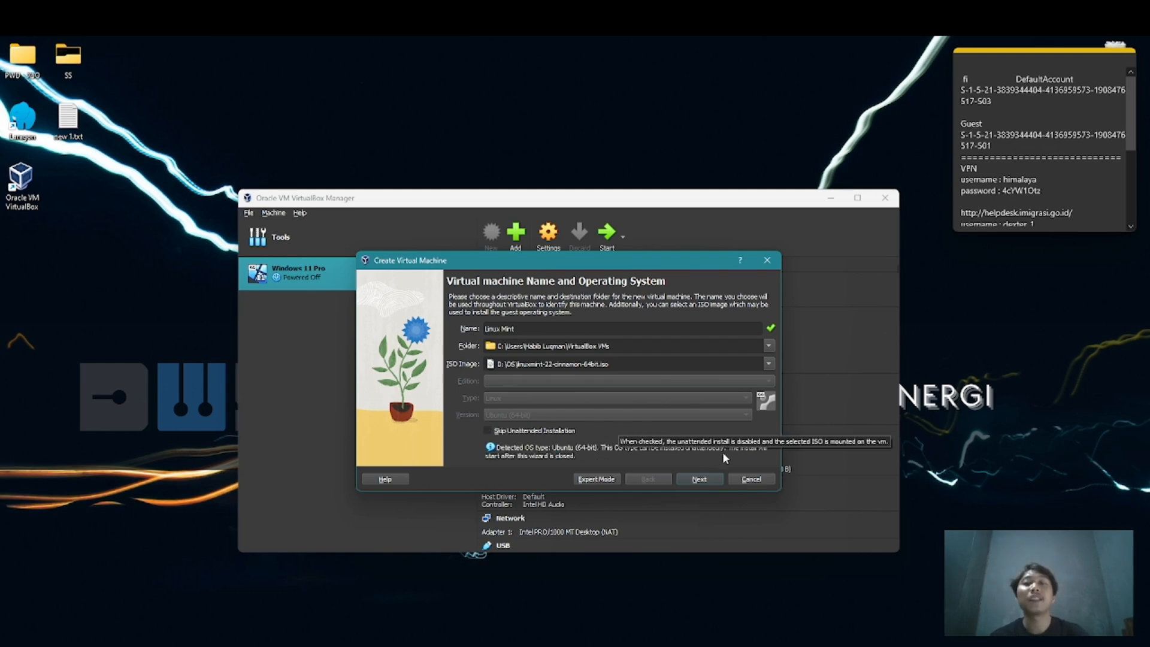
{"action": "left_click", "coordinate": [700, 479]}
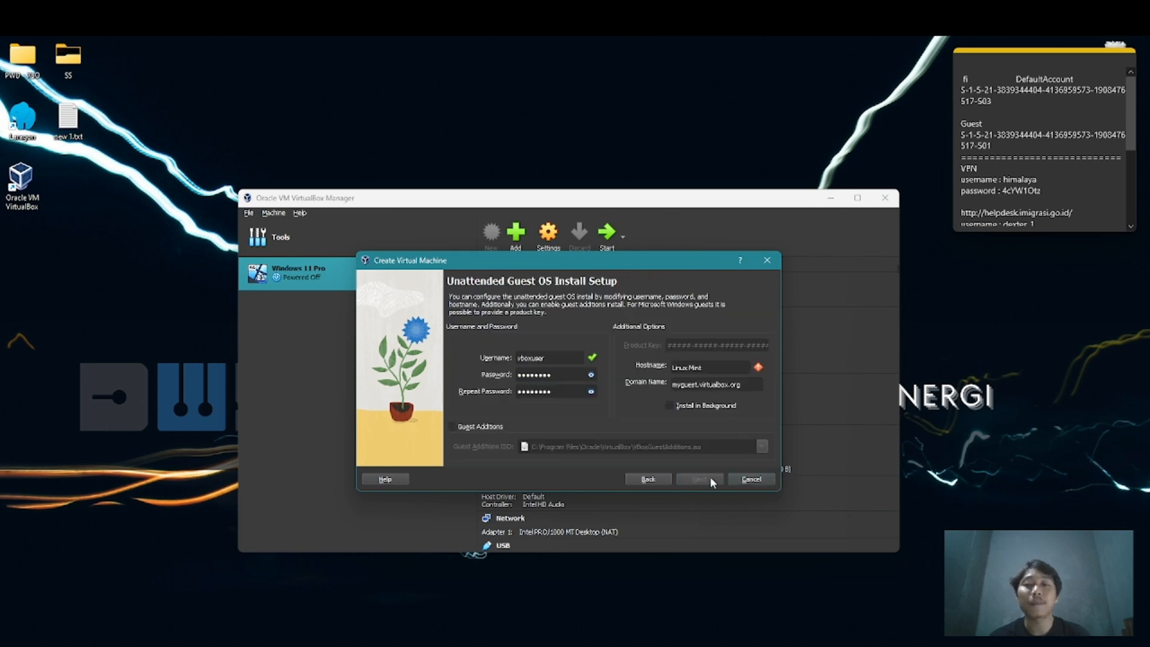
Enter the account password in both password fields and set the guest username to kelompokdua
{"action": "double_click", "coordinate": [570, 372]}
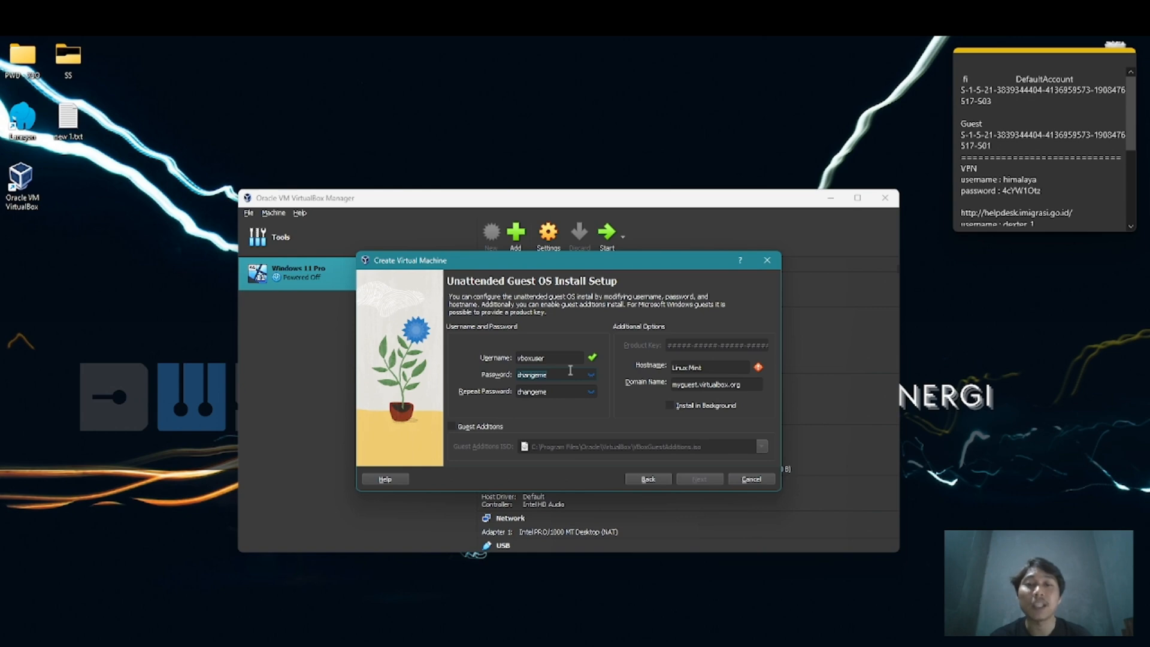
{"action": "type", "text": "password"}
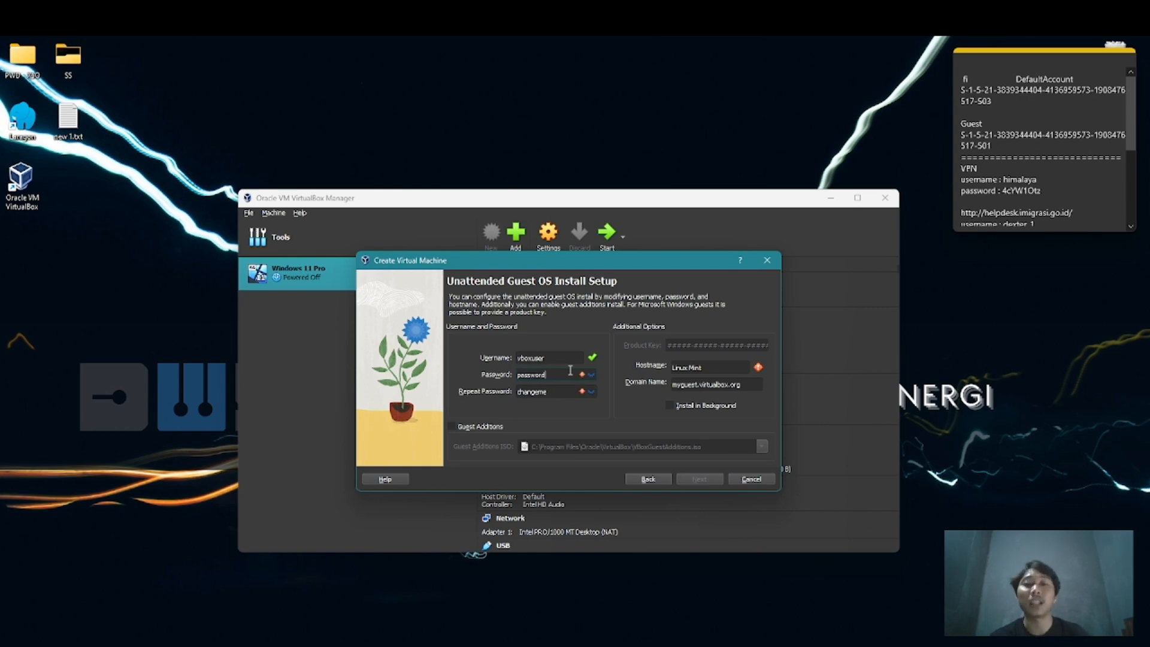
{"action": "key", "text": "Tab"}
{"action": "type", "text": "passsword"}
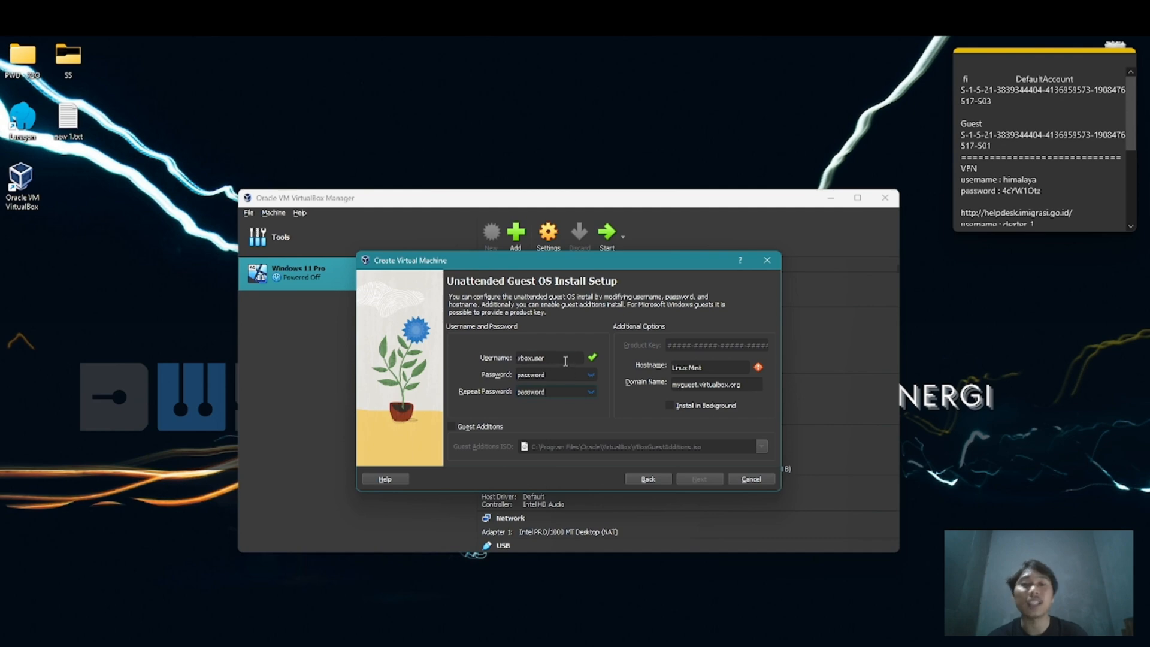
{"action": "double_click", "coordinate": [565, 360]}
{"action": "type", "text": "k"}
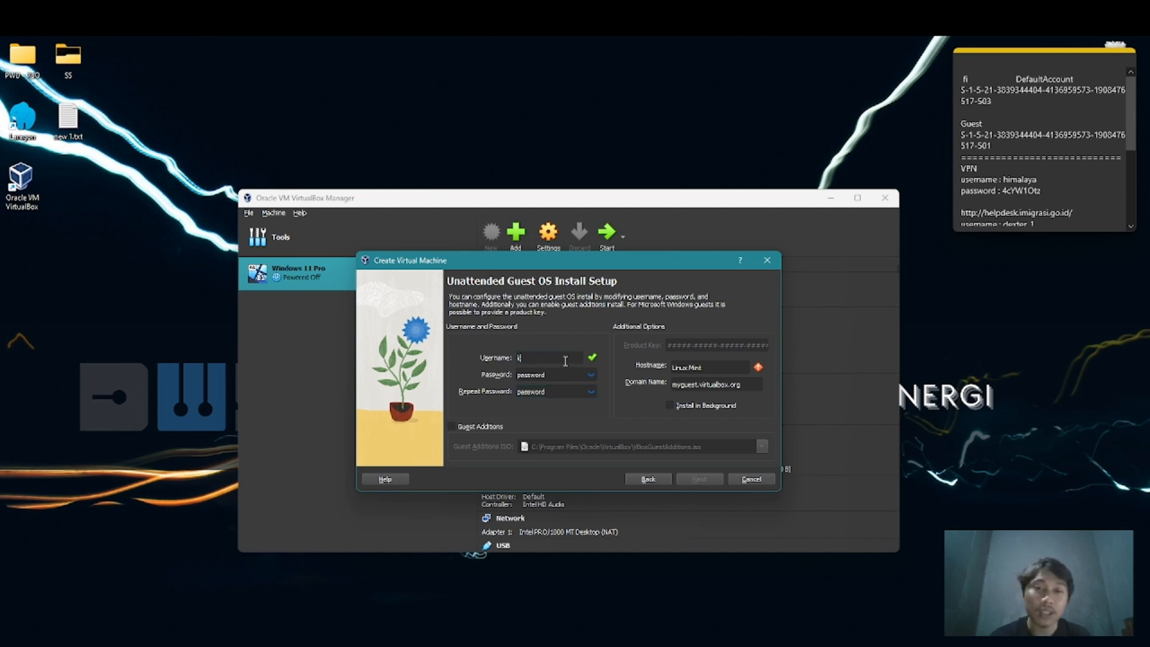
{"action": "type", "text": "elompokdua"}
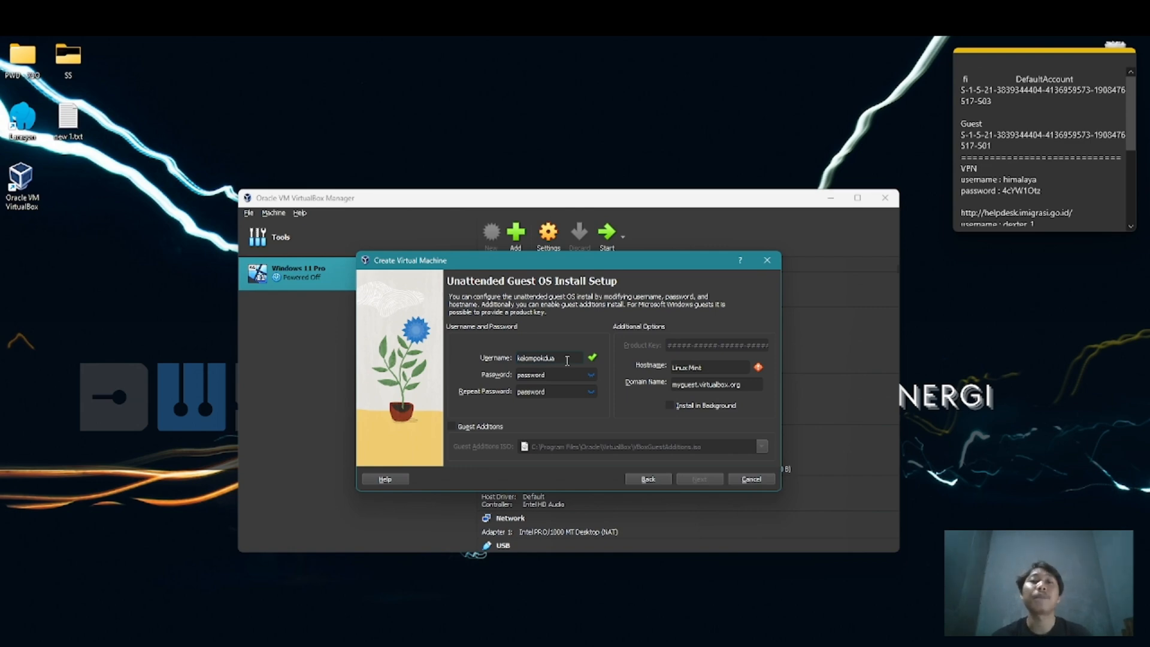
Set the guest hostname to Linux and continue to the hardware settings
{"action": "triple_click", "coordinate": [725, 368]}
{"action": "key", "text": "BackSpace"}
{"action": "type", "text": "Linux"}
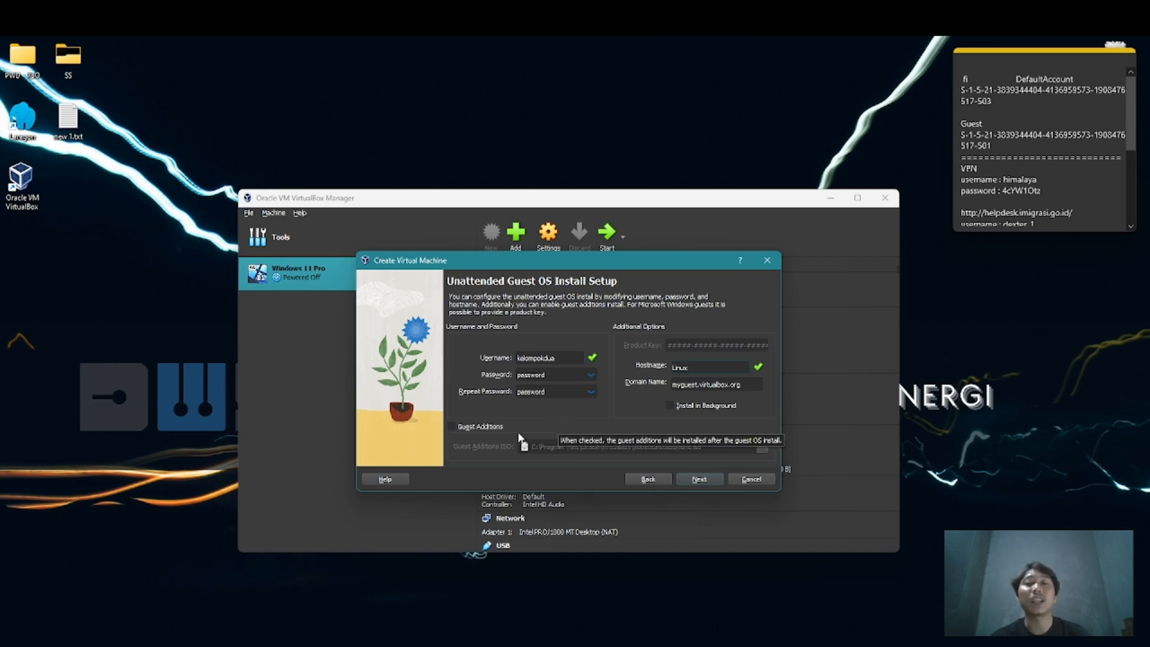
{"action": "left_click", "coordinate": [699, 479]}
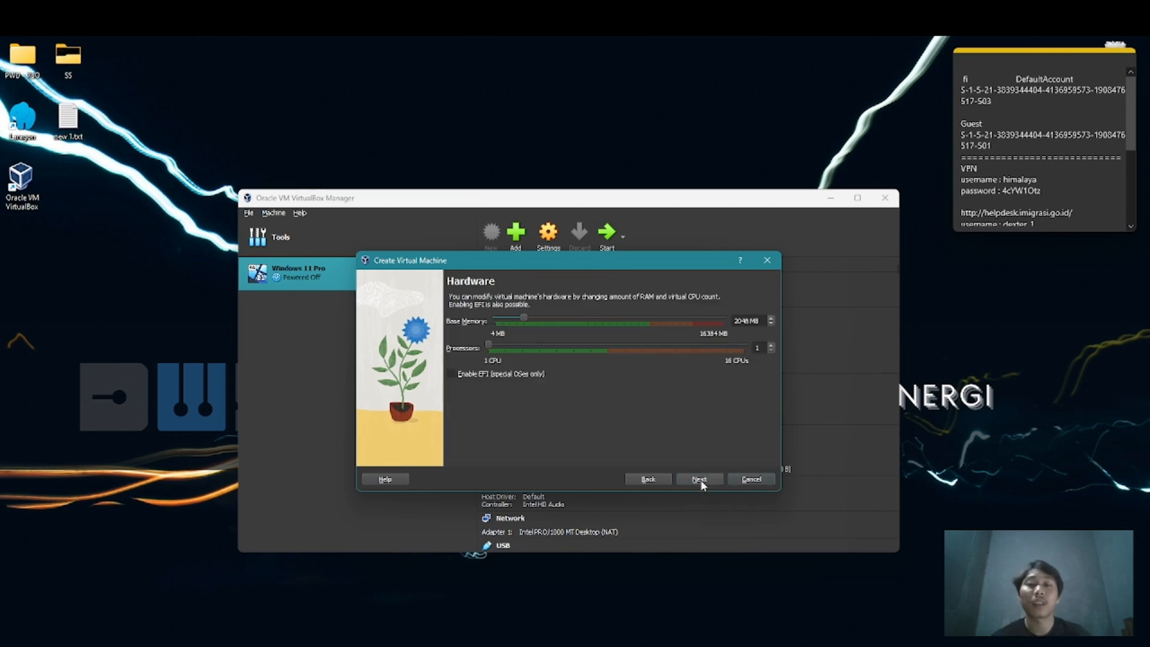
Set the base memory to 4048 MB and the processors to 2, and continue to the virtual hard disk settings
{"action": "left_click", "coordinate": [739, 320]}
{"action": "key", "text": "BackSpace"}
{"action": "type", "text": "4"}
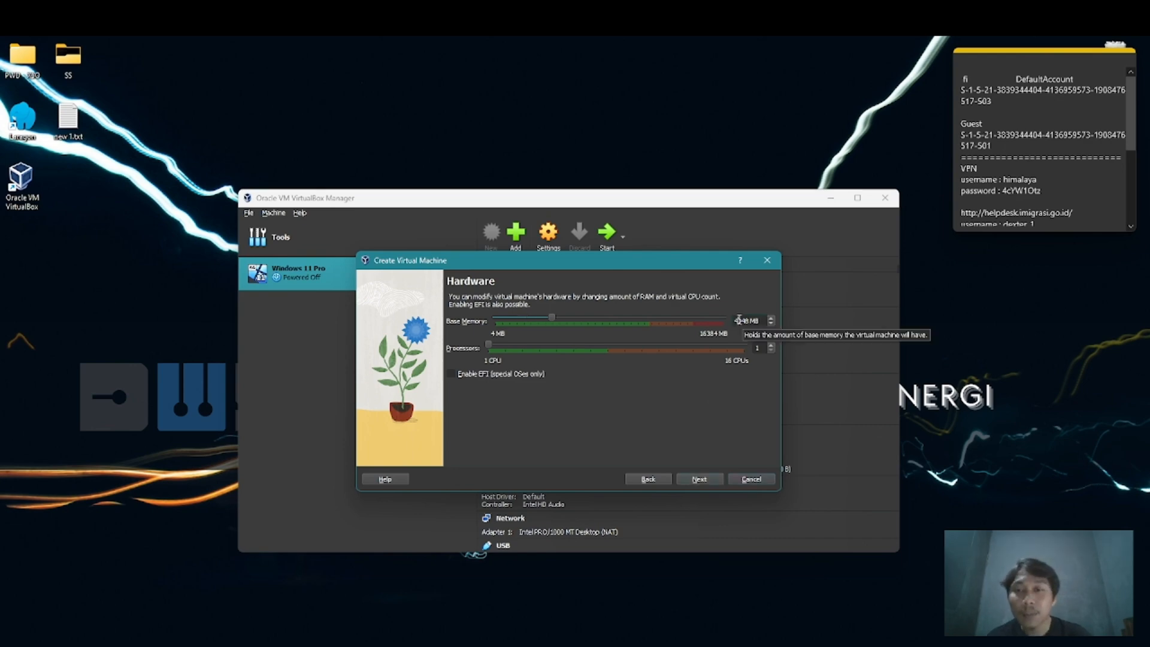
{"action": "left_click", "coordinate": [757, 348]}
{"action": "key", "text": "BackSpace"}
{"action": "type", "text": "2"}
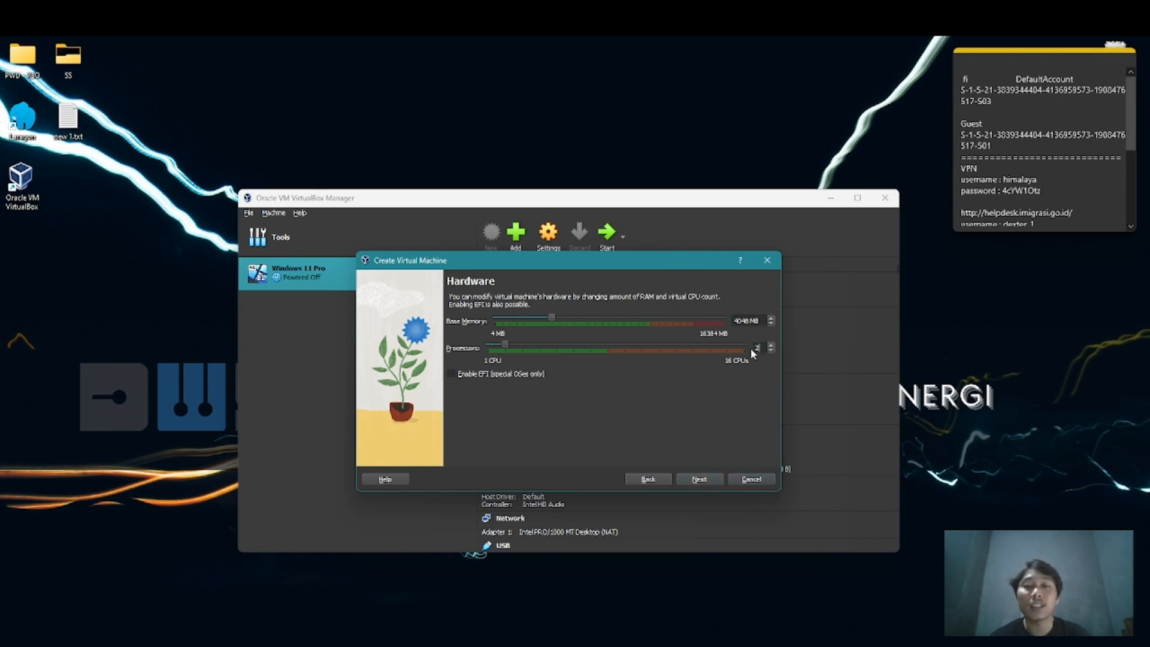
{"action": "left_click", "coordinate": [700, 480]}
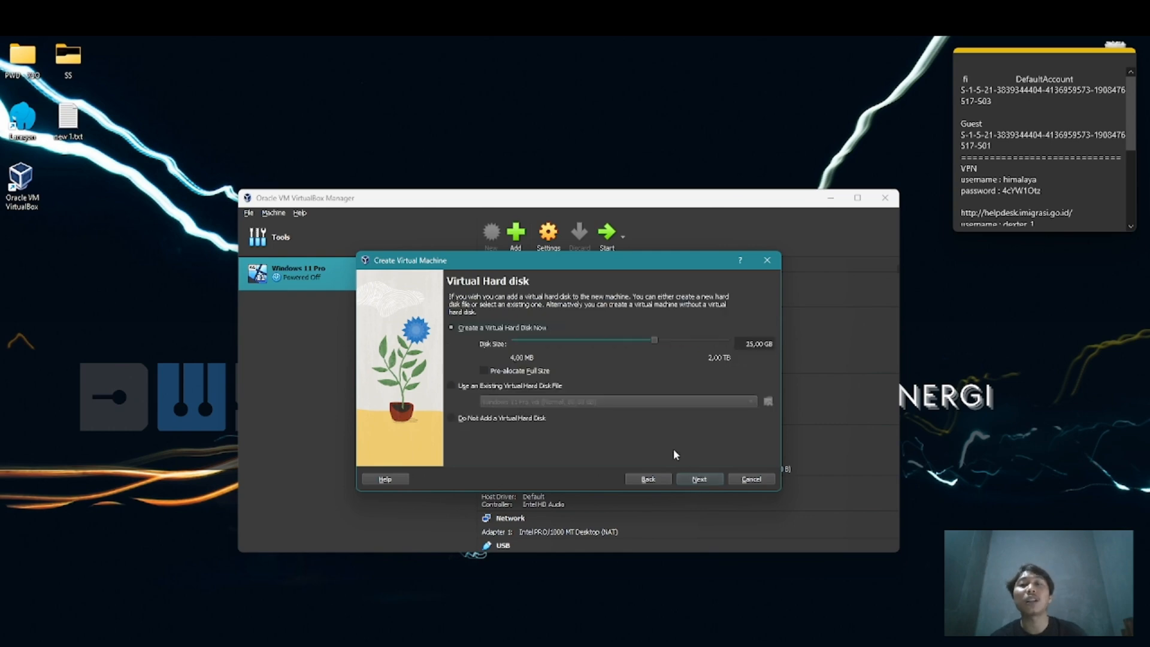
Set the new virtual hard disk's size to 50 GB and finish creating the Linux Mint machine
{"action": "left_click", "coordinate": [752, 346]}
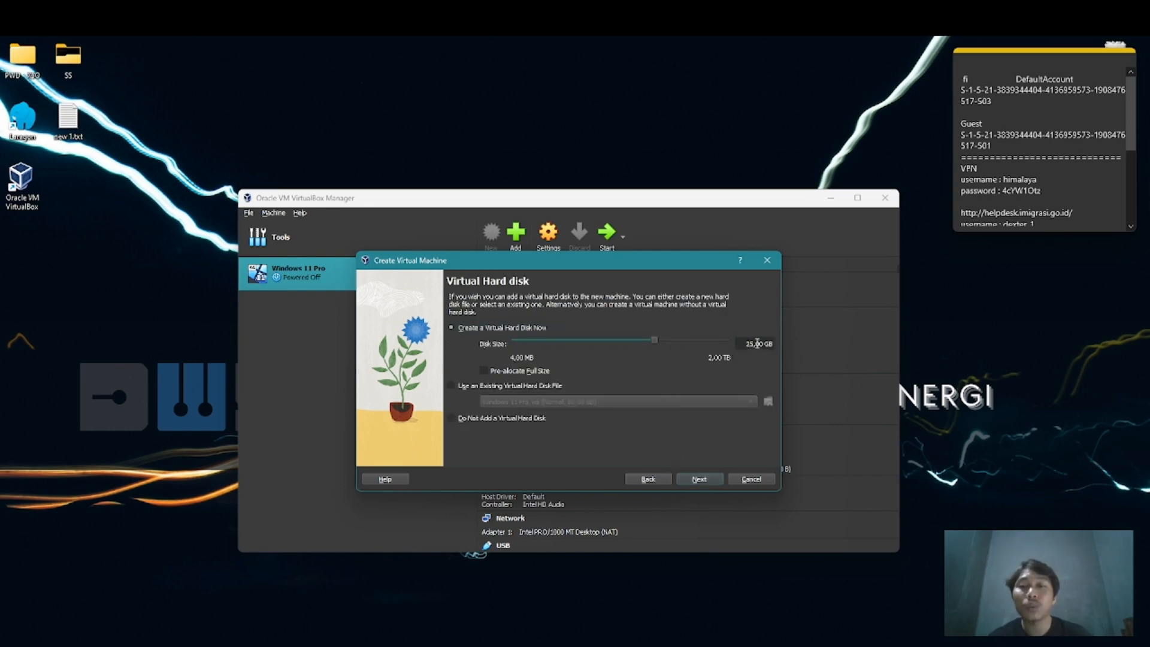
{"action": "key", "text": "BackSpace"}
{"action": "key", "text": "BackSpace"}
{"action": "type", "text": "50"}
{"action": "left_click", "coordinate": [713, 481]}
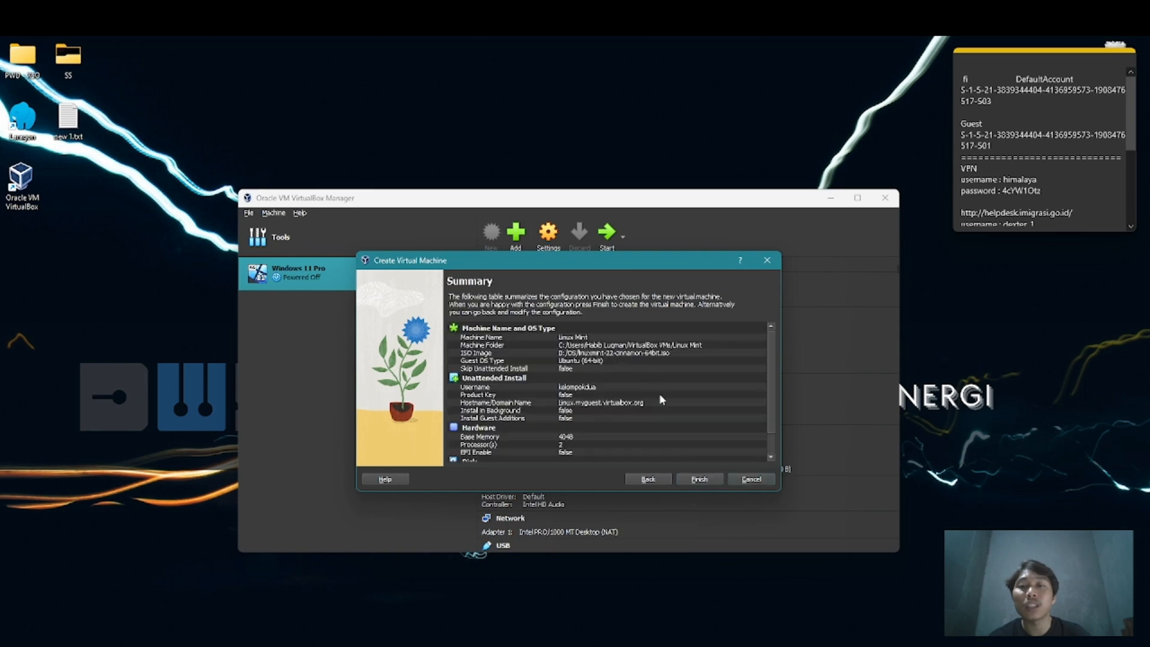
{"action": "left_click", "coordinate": [698, 482]}
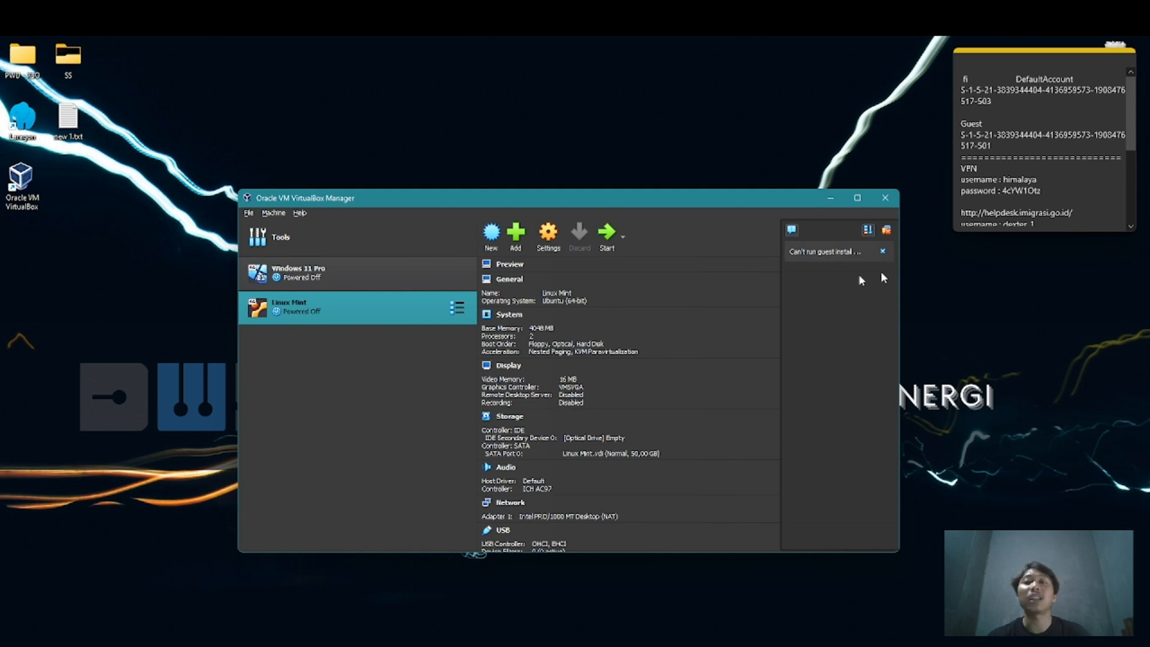
Dismiss the guest install notification, start the Linux Mint machine and maximize its window
{"action": "left_click", "coordinate": [883, 251]}
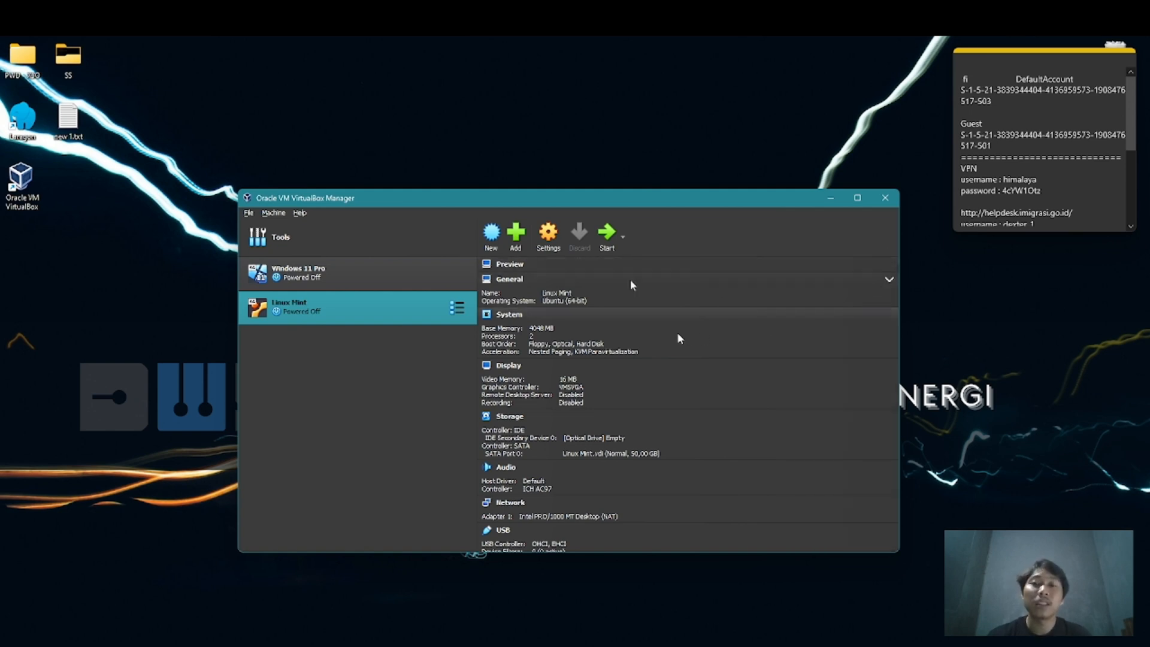
{"action": "left_click", "coordinate": [605, 242]}
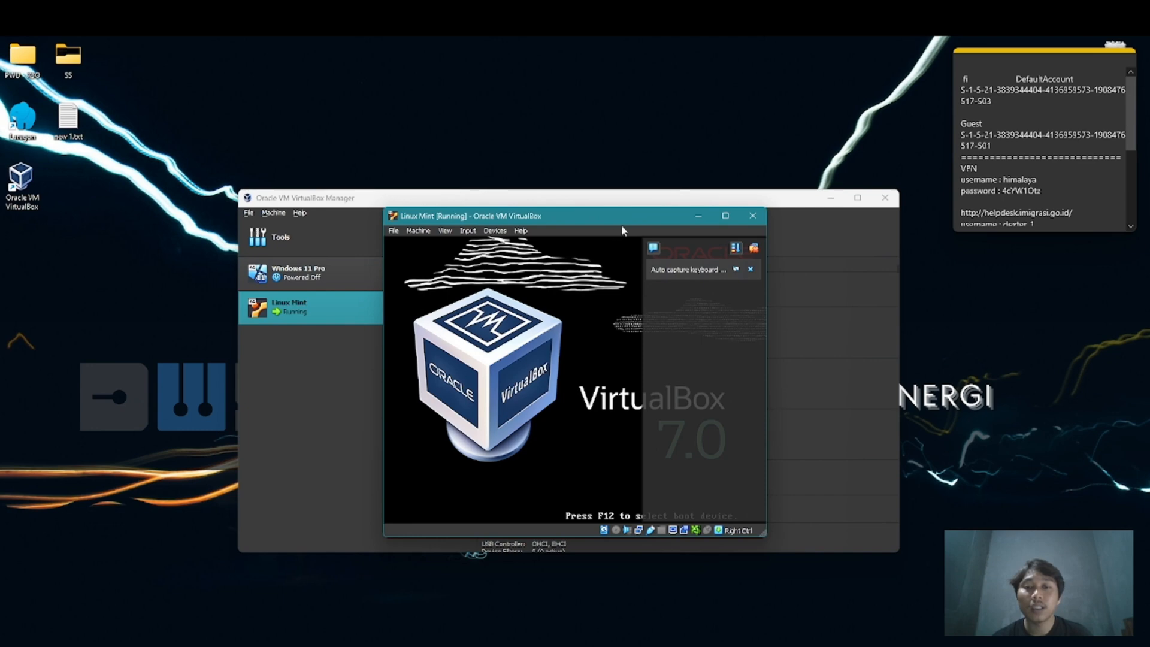
{"action": "left_click_drag", "start_coordinate": [621, 220], "coordinate": [586, 38]}
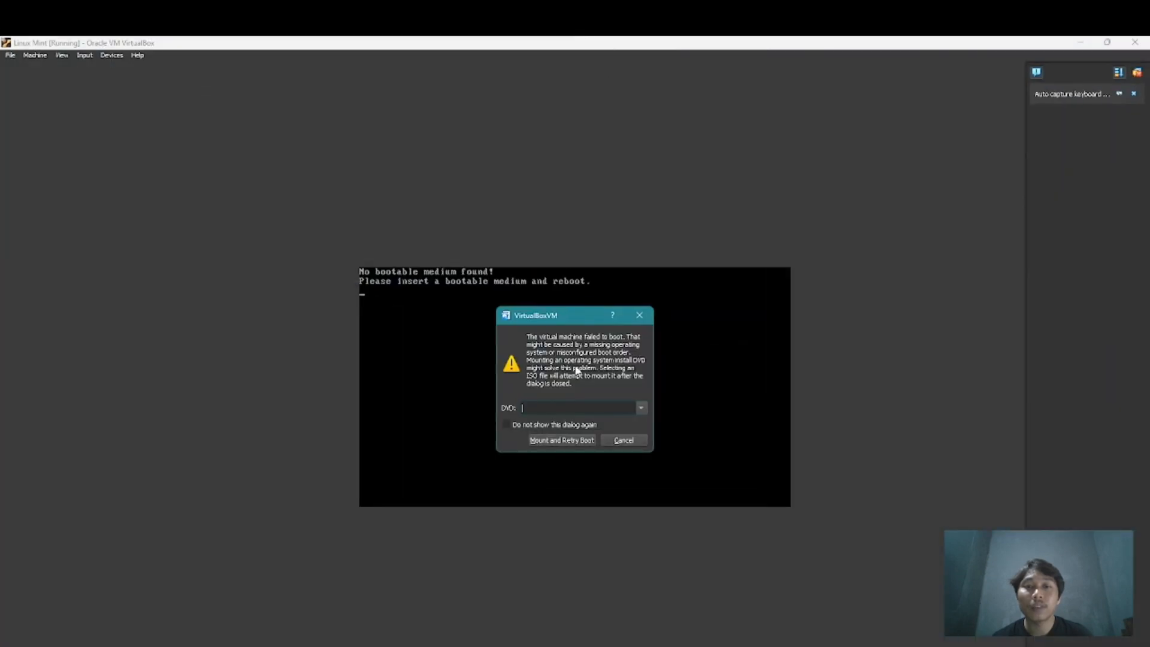
Mount linuxmint-22-cinnamon-64bit.iso from D:\OS as the machine's DVD and retry the boot
{"action": "left_click", "coordinate": [641, 409]}
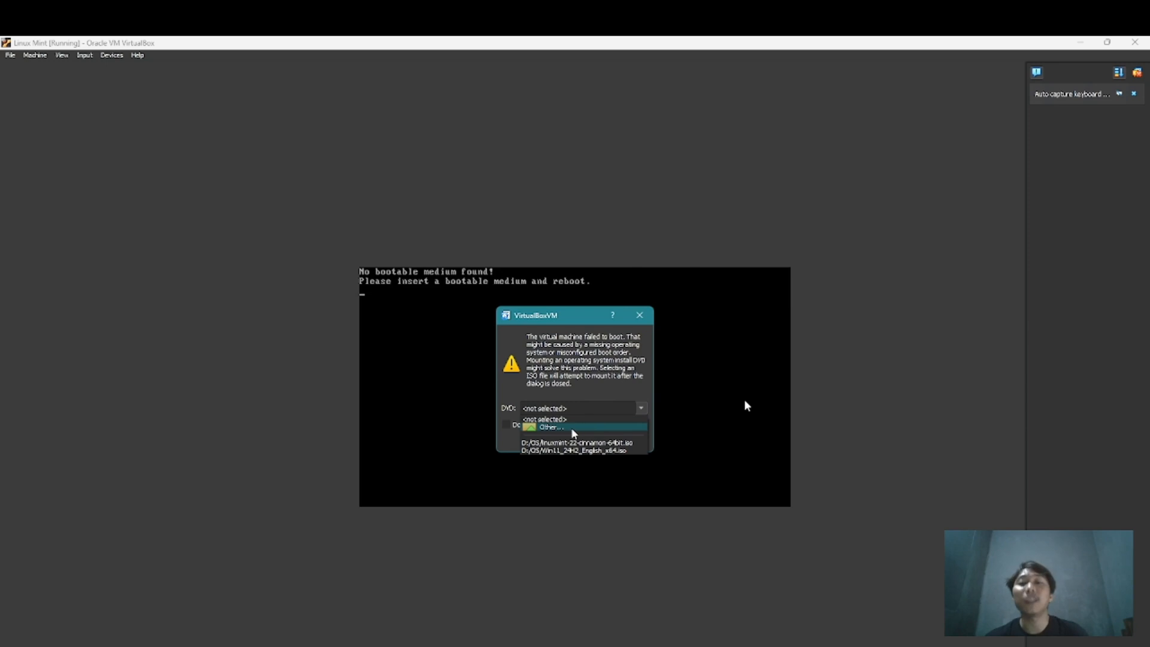
{"action": "left_click", "coordinate": [539, 406]}
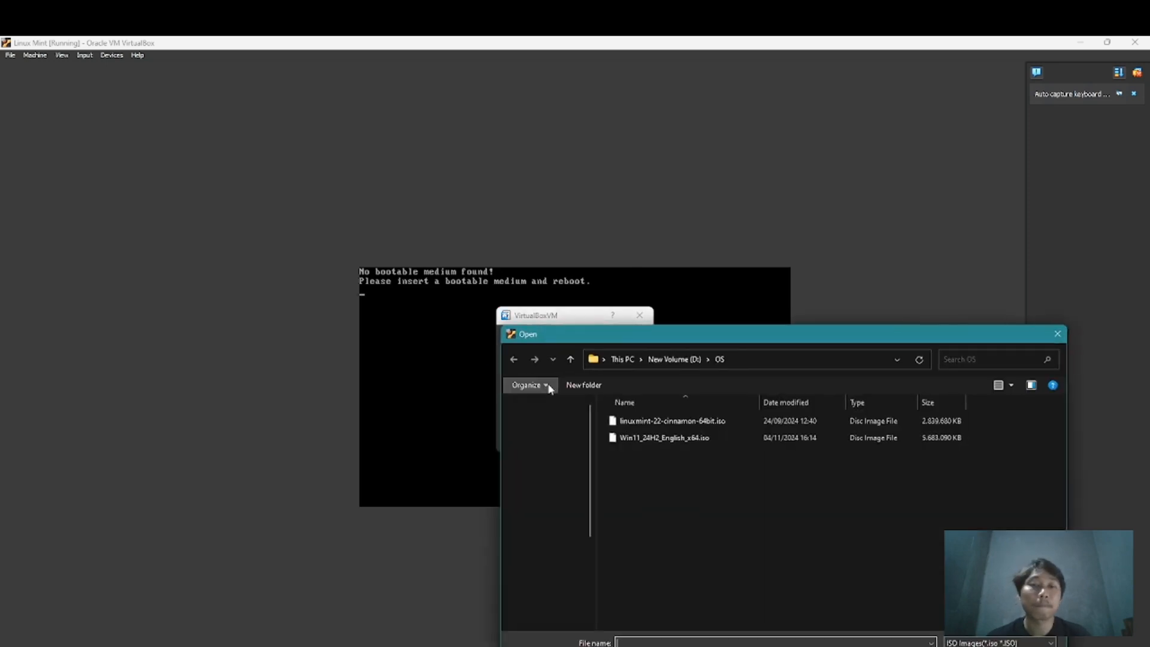
{"action": "double_click", "coordinate": [680, 422]}
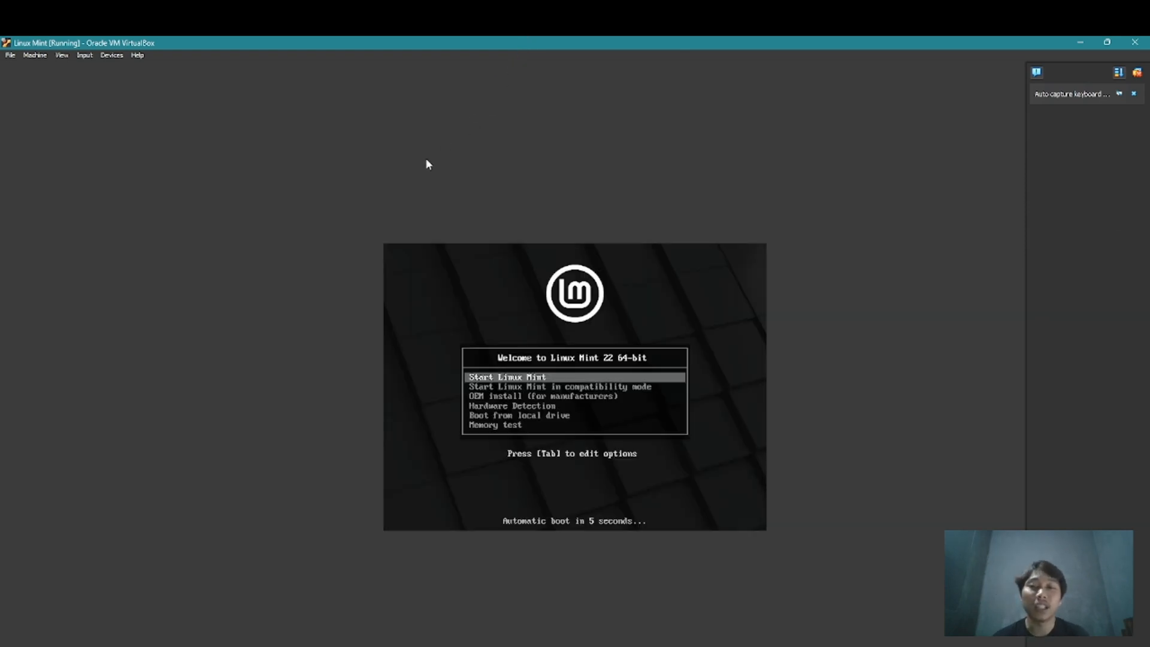
Browse the Linux Mint 22 boot options and boot with Start Linux Mint
{"action": "key", "text": "Down"}
{"action": "key", "text": "Down"}
{"action": "key", "text": "Down"}
{"action": "key", "text": "Down"}
{"action": "key", "text": "Down"}
{"action": "key", "text": "Up"}
{"action": "key", "text": "Up"}
{"action": "key", "text": "Up"}
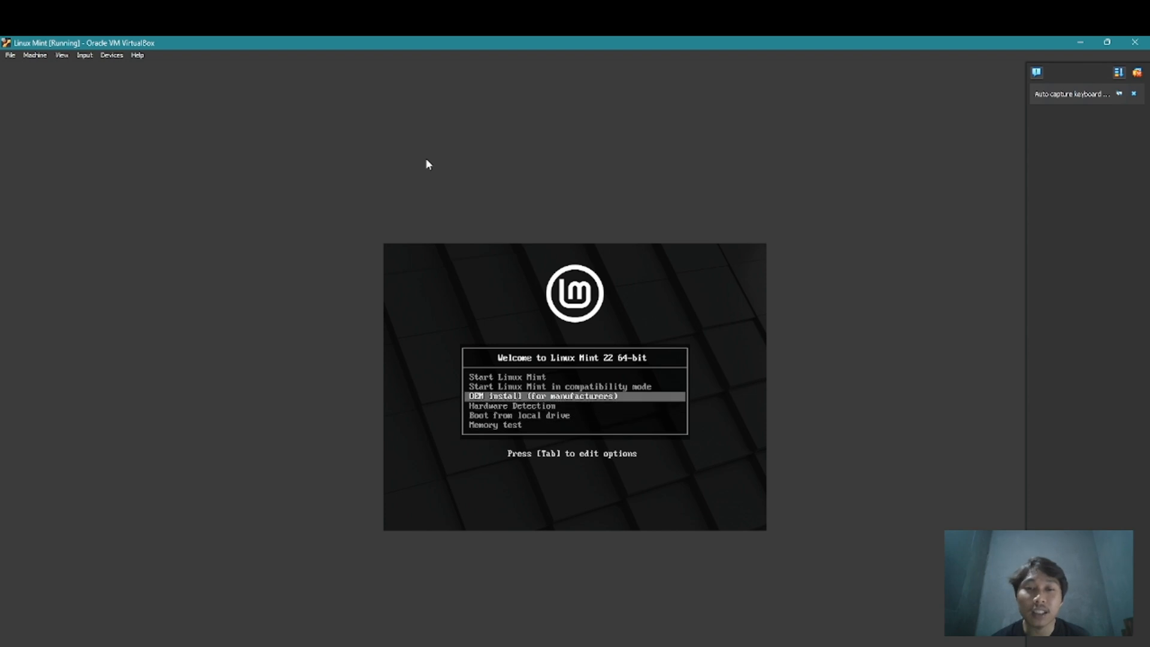
{"action": "key", "text": "Up"}
{"action": "key", "text": "Up"}
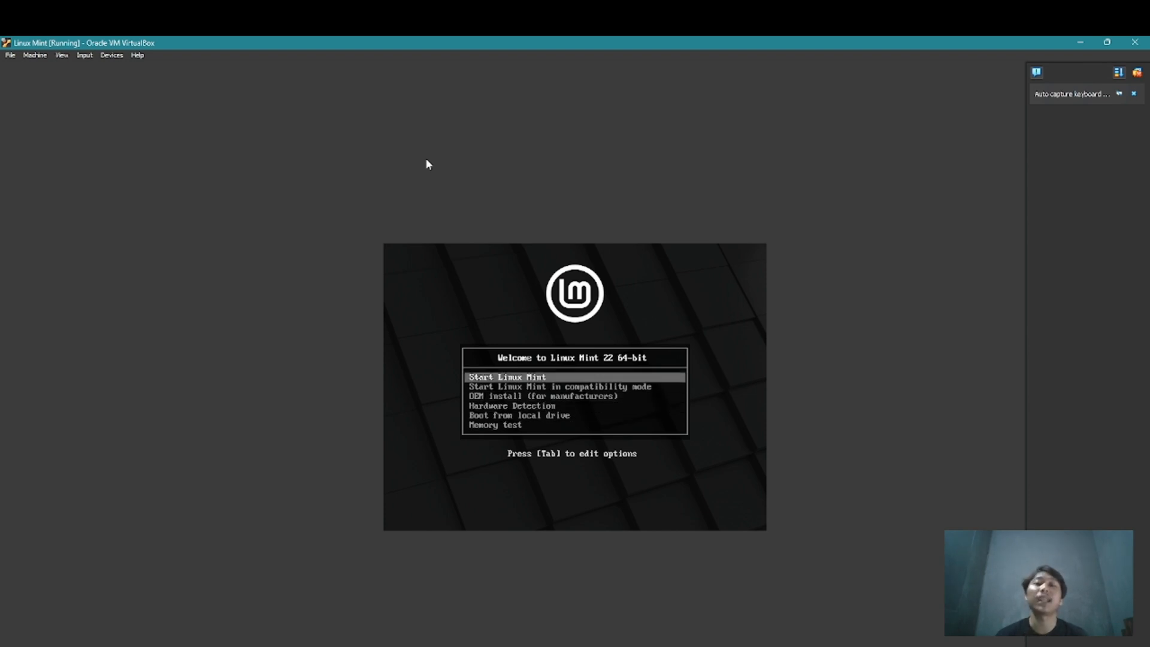
{"action": "key", "text": "Return"}
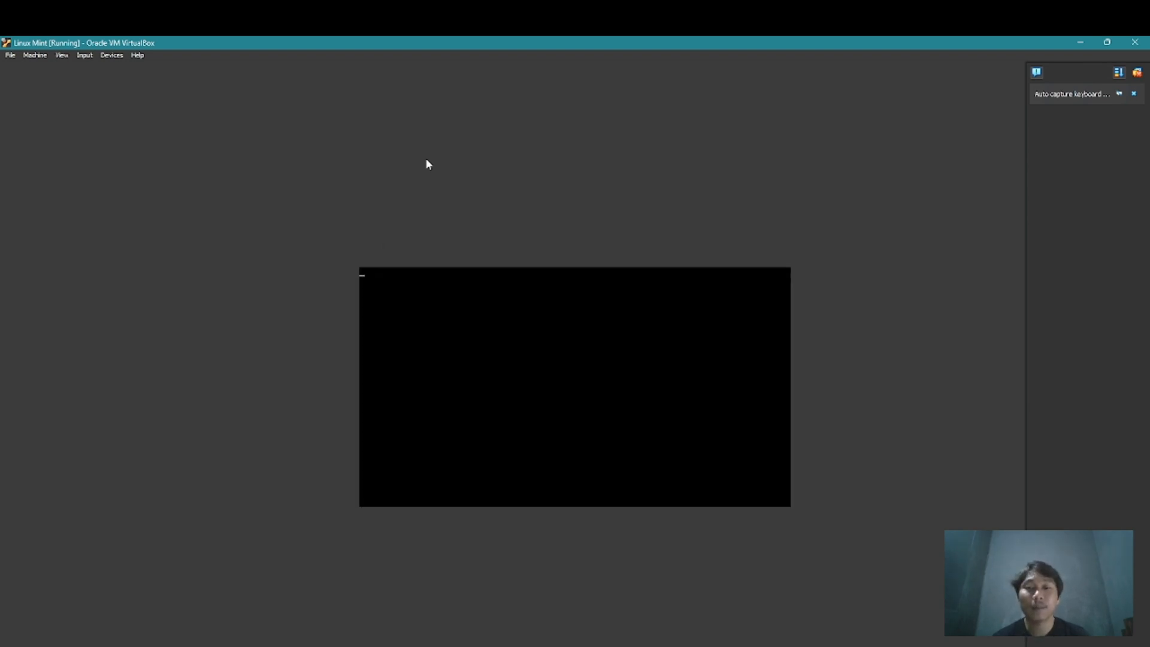